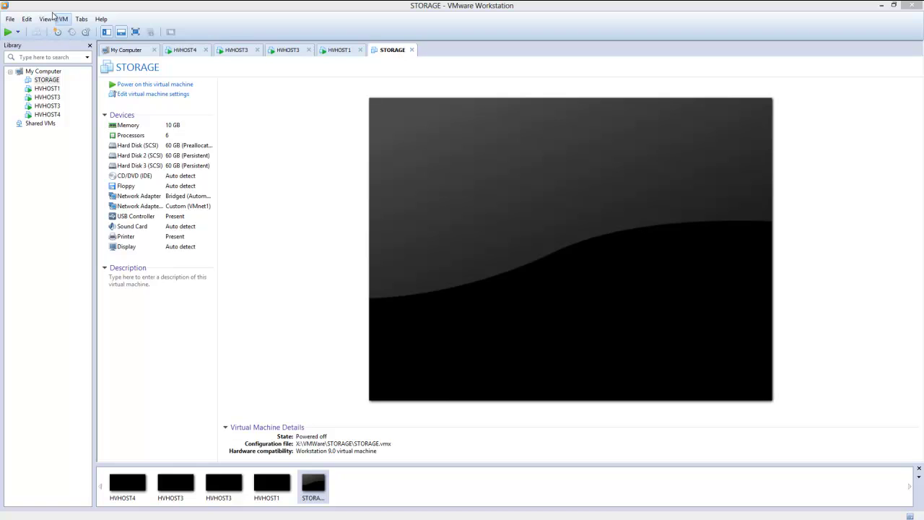
Review the VMnet1 host-only and VMnet0 bridged network settings in the Virtual Network Editor, then close it without changes
left_click(27, 19)
left_click(55, 67)
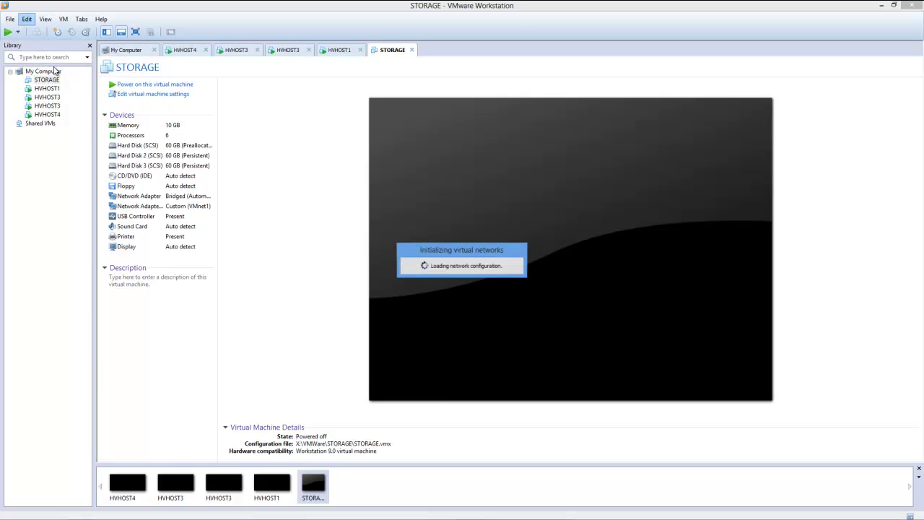
key("Down")
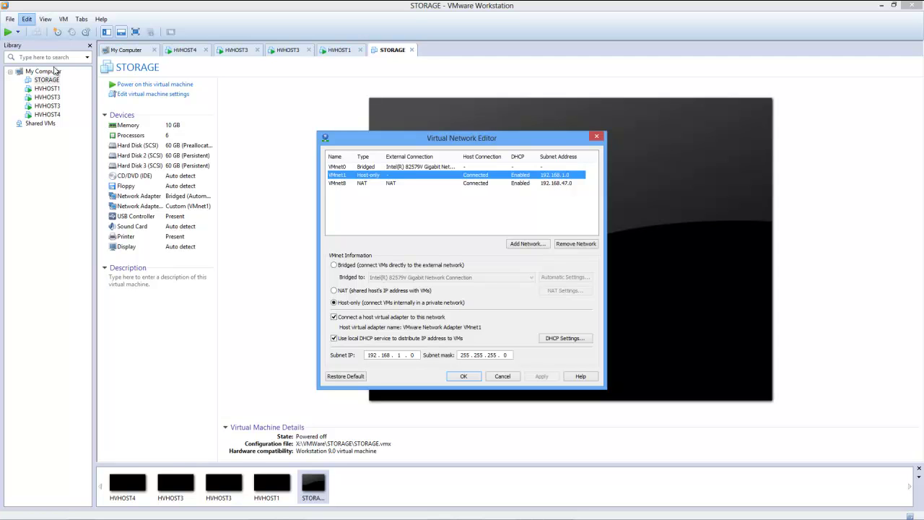
key("Up")
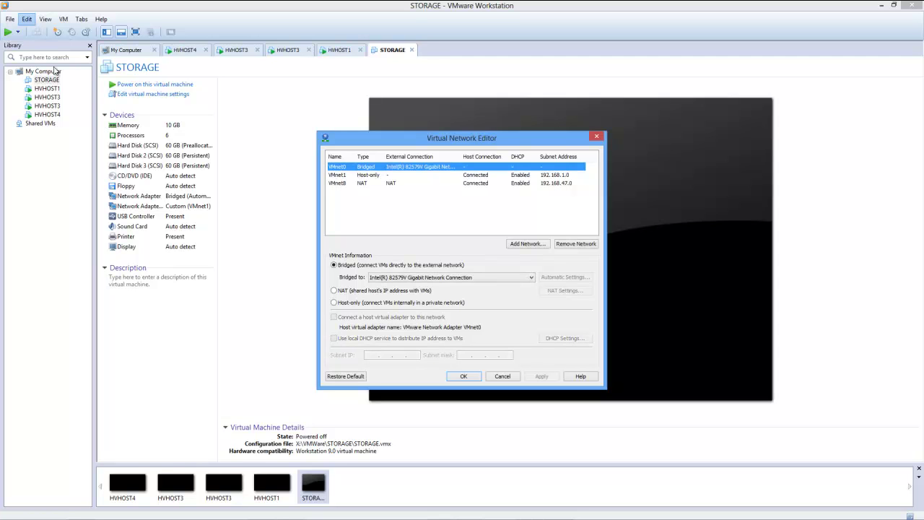
left_click(509, 376)
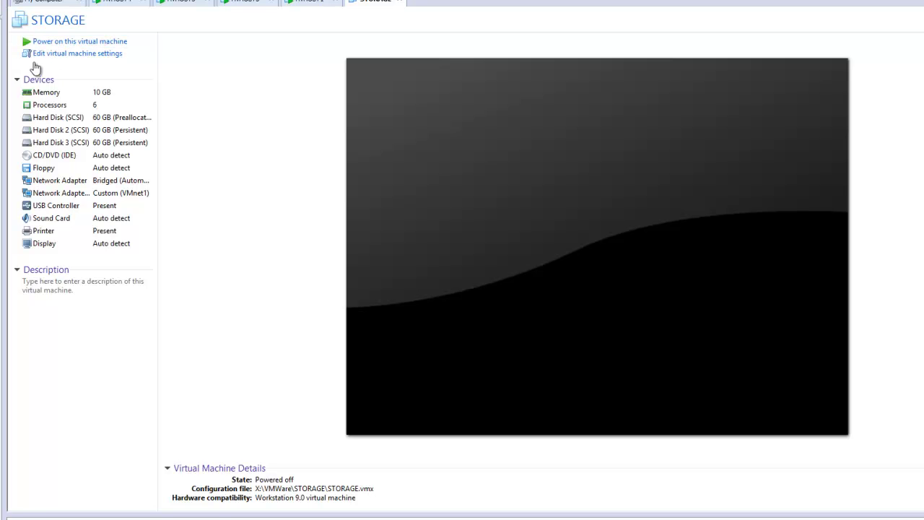
Start adding a hard disk to the STORAGE virtual machine as a new, independent persistent SCSI virtual disk
left_click(93, 57)
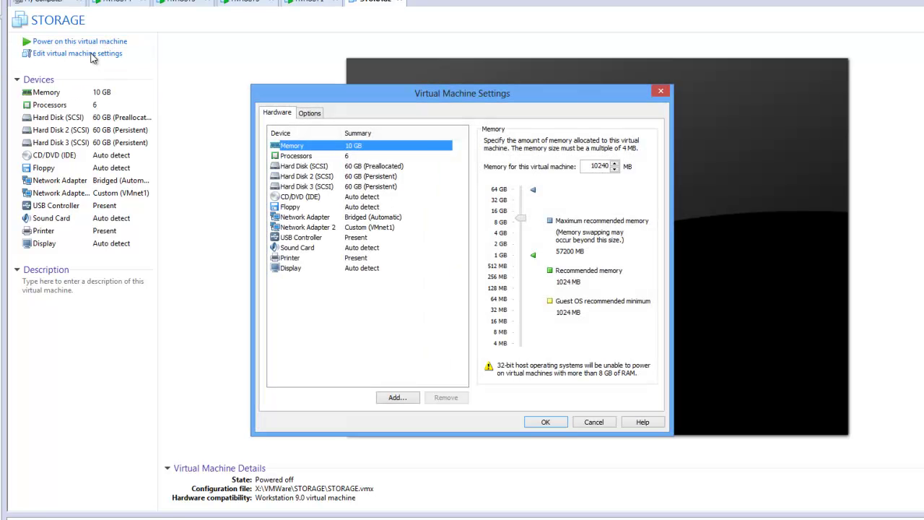
left_click(397, 396)
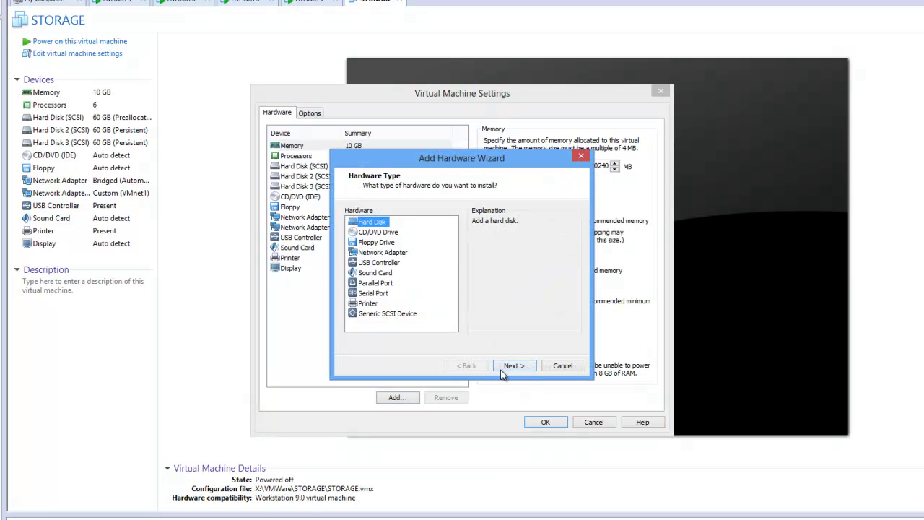
left_click(509, 367)
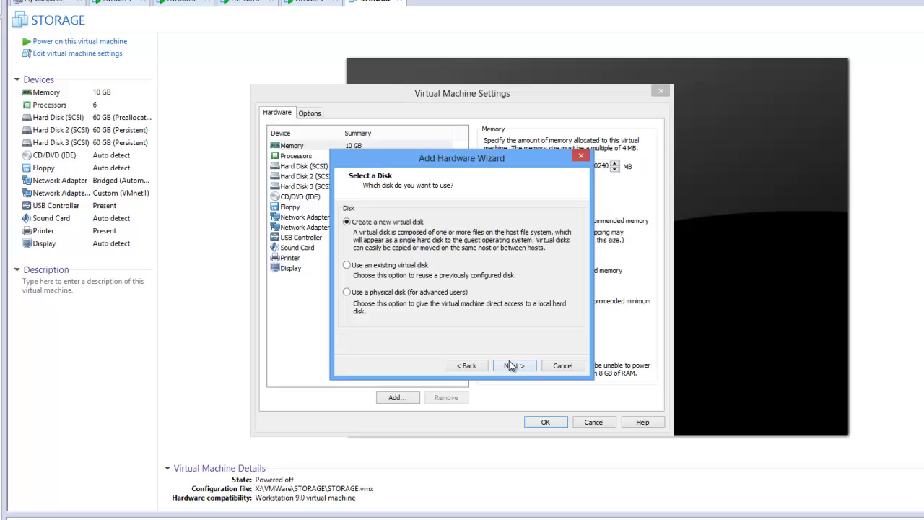
left_click(513, 367)
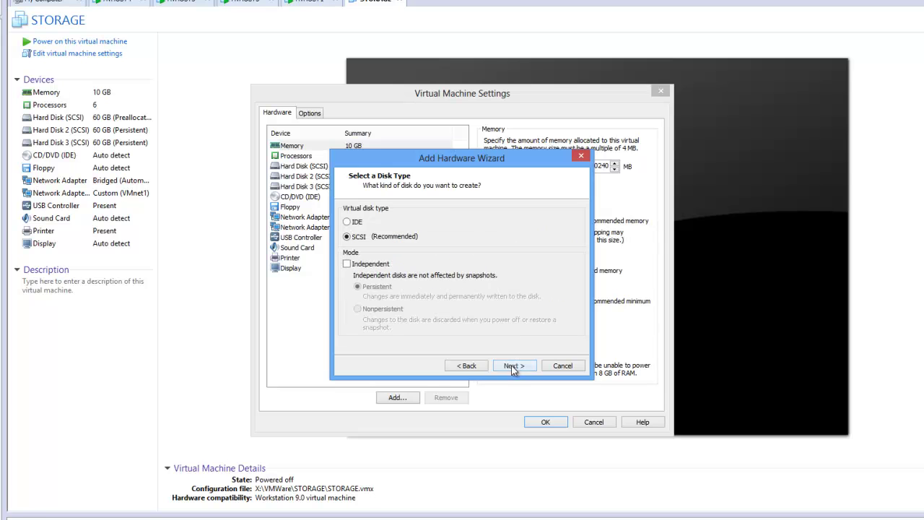
left_click(353, 265)
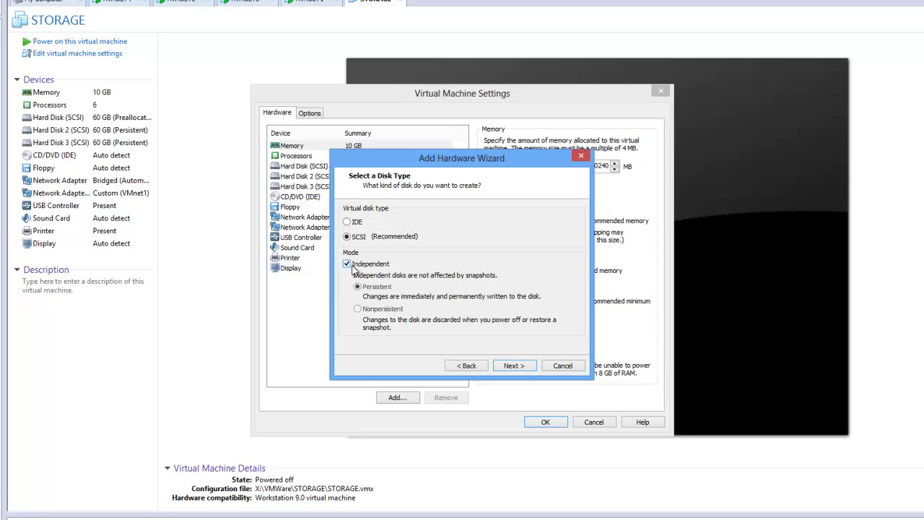
left_click(521, 366)
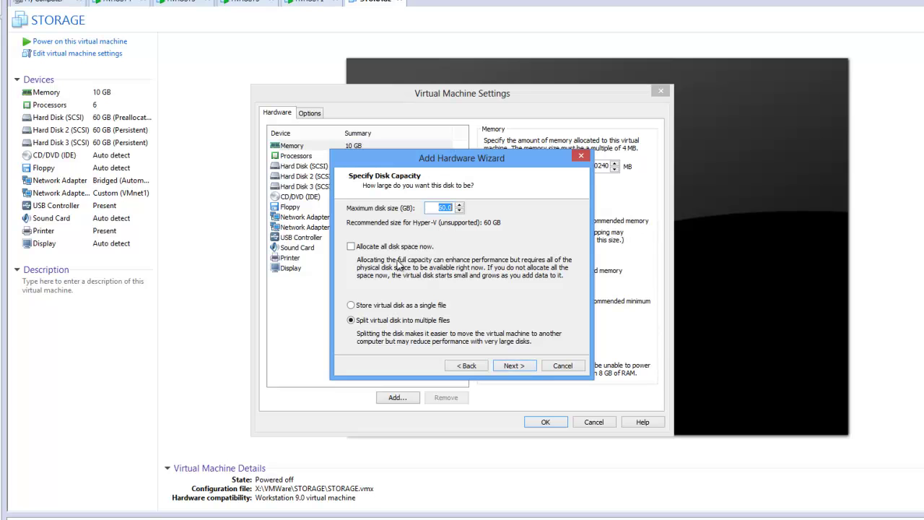
Set the new disk's maximum size to 600 GB, allocate all space immediately and store it as a single file
left_click(352, 248)
left_click(352, 248)
left_click(351, 306)
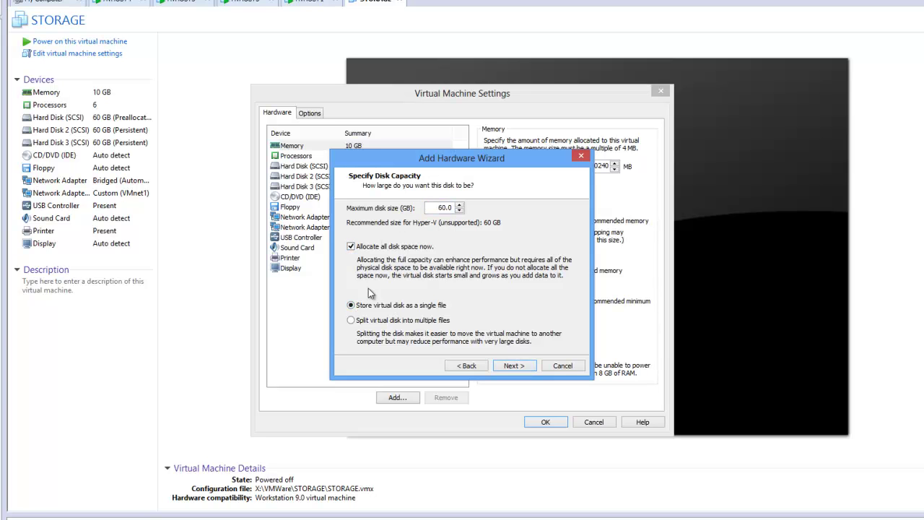
double_click(440, 208)
type("600")
left_click(514, 367)
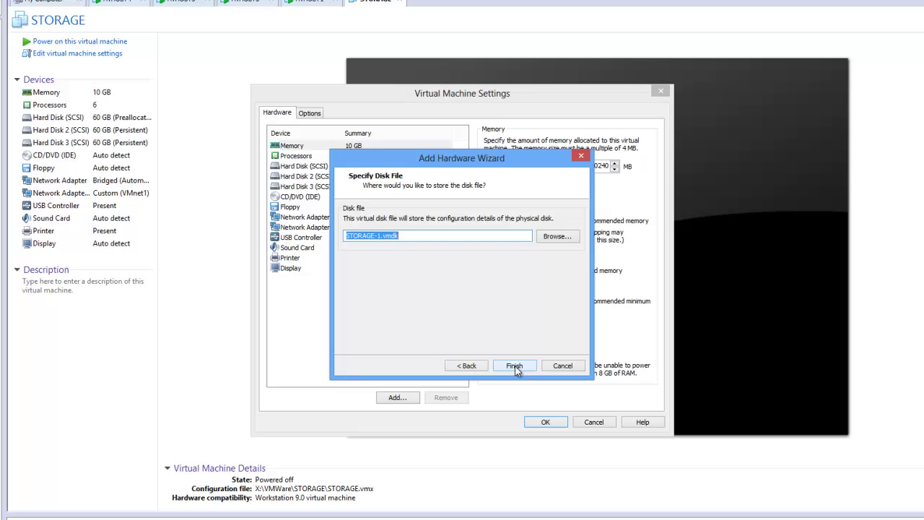
Browse for the disk file location and create a folder named VMWare on the H: drive
left_click(567, 236)
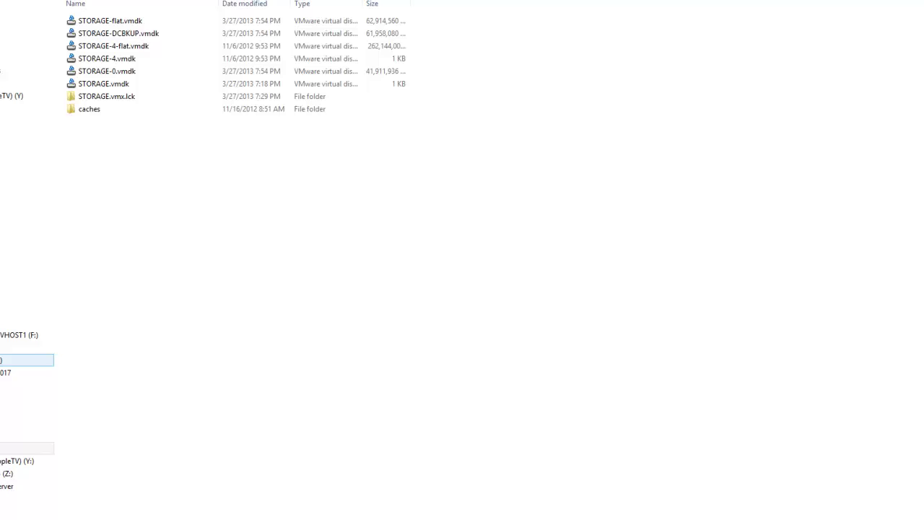
left_click(27, 360)
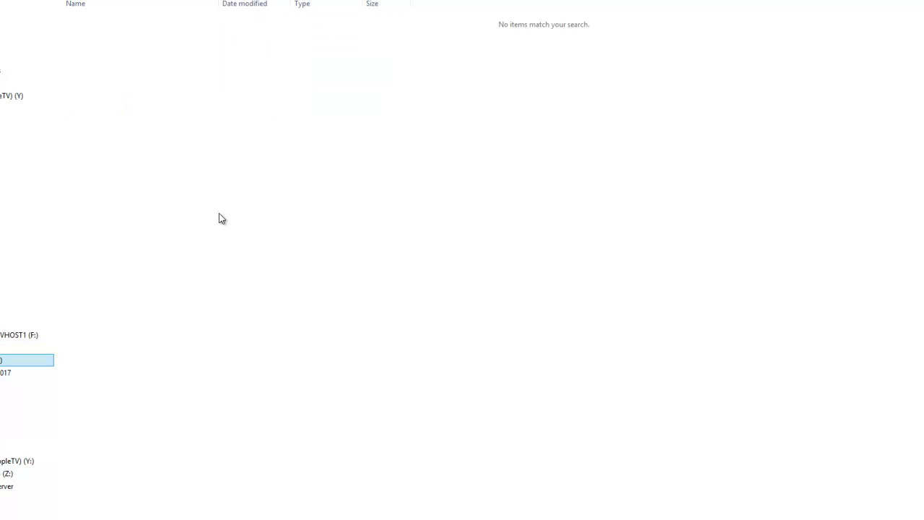
right_click(181, 143)
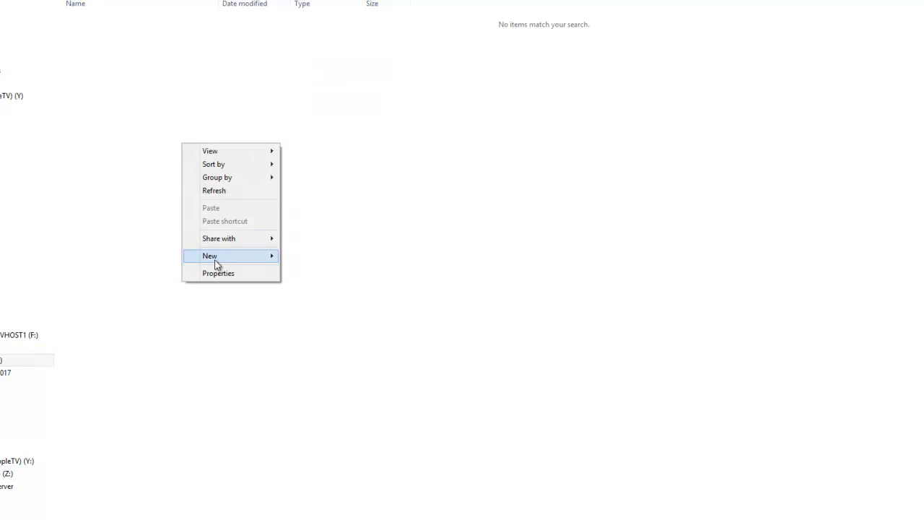
mouse_move(238, 258)
left_click(302, 257)
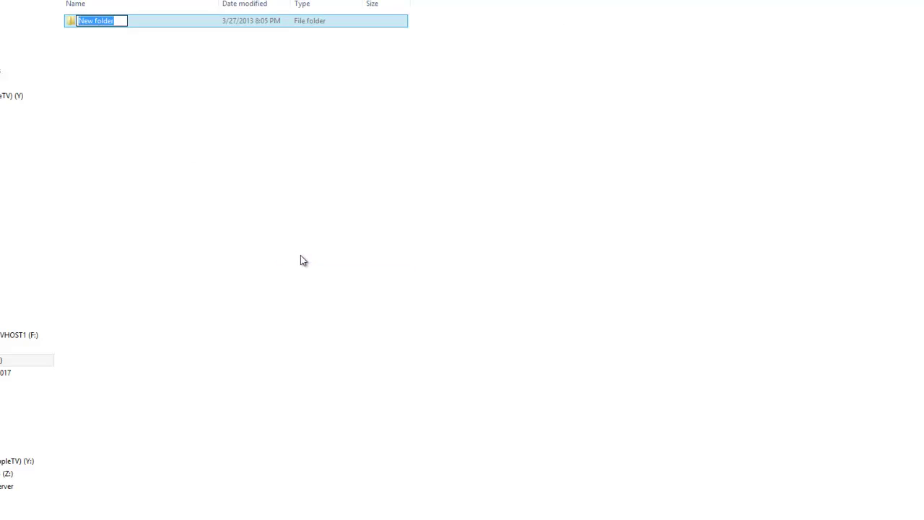
type("VM")
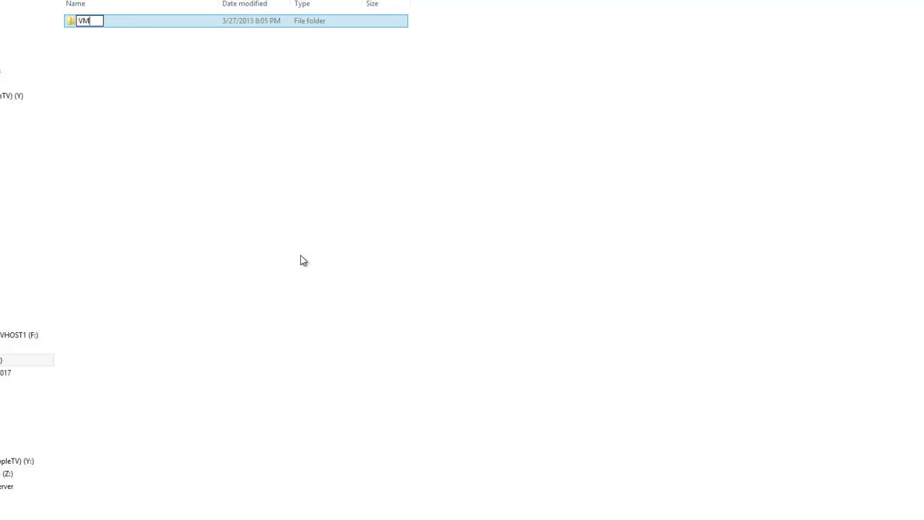
type("Ware")
left_click(301, 255)
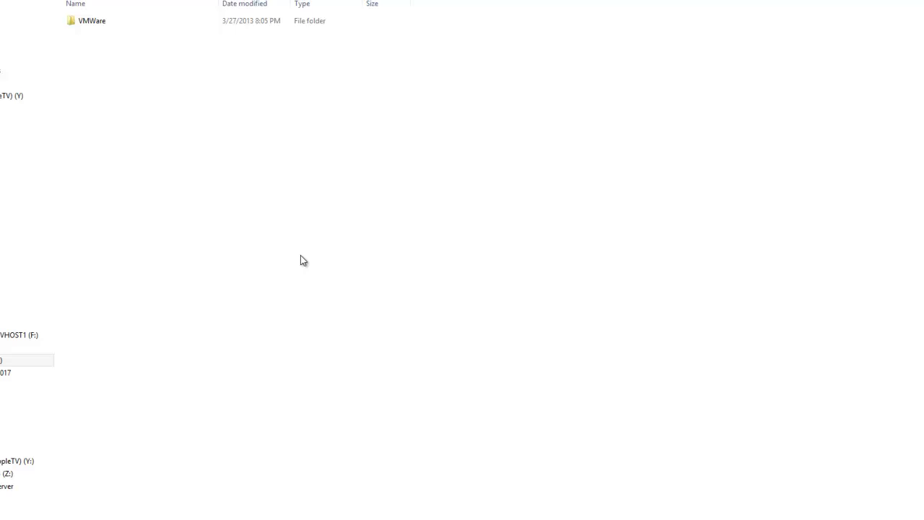
Store the virtual disk as H:\VMWare\CLUSTEREVEN.vmdk, finish the hardware wizard and apply the virtual machine settings
left_click(110, 29)
key("Delete")
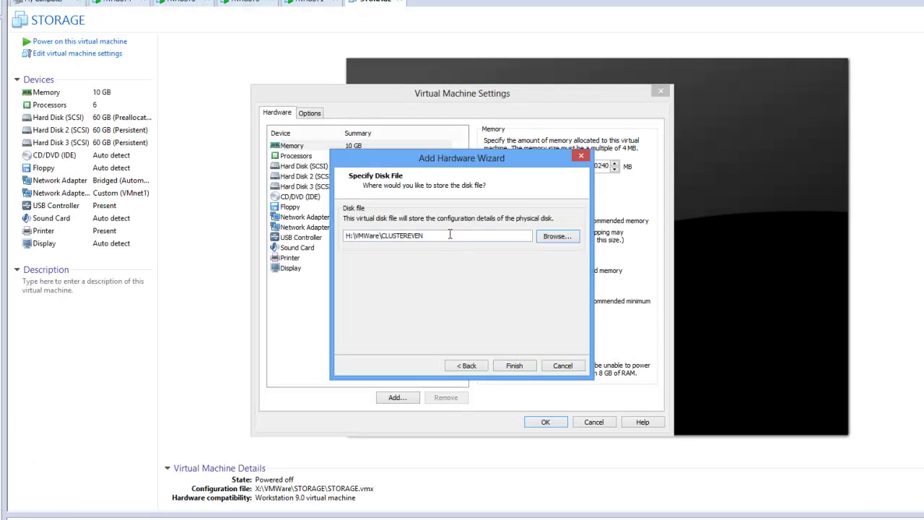
type(".")
left_click(565, 240)
type("vmdk")
left_click(519, 362)
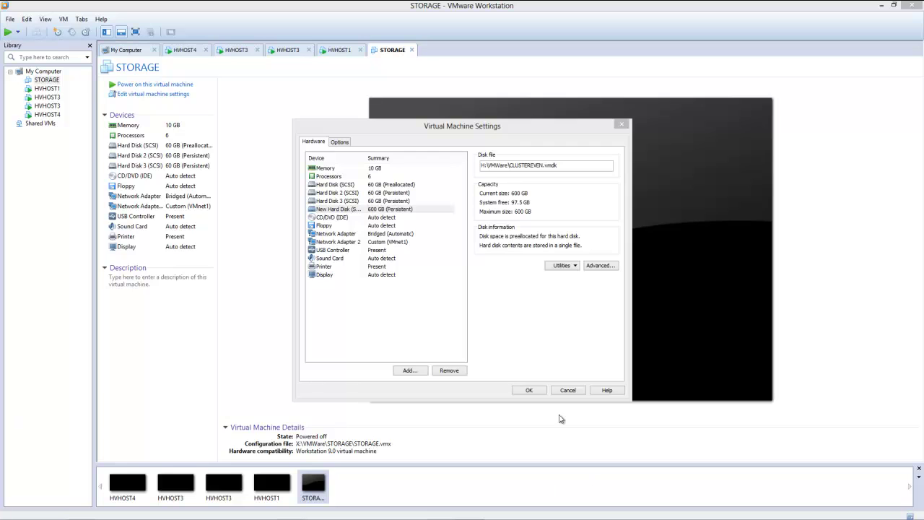
left_click(531, 391)
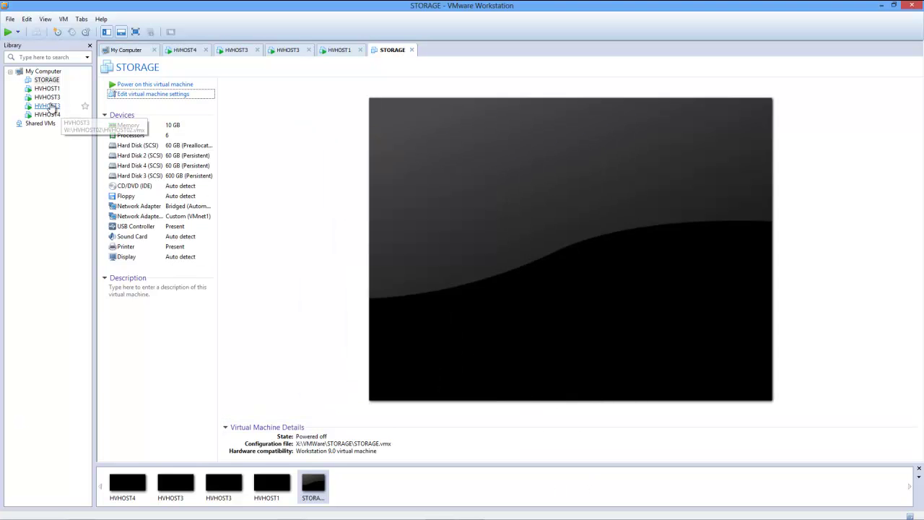
left_click(47, 98)
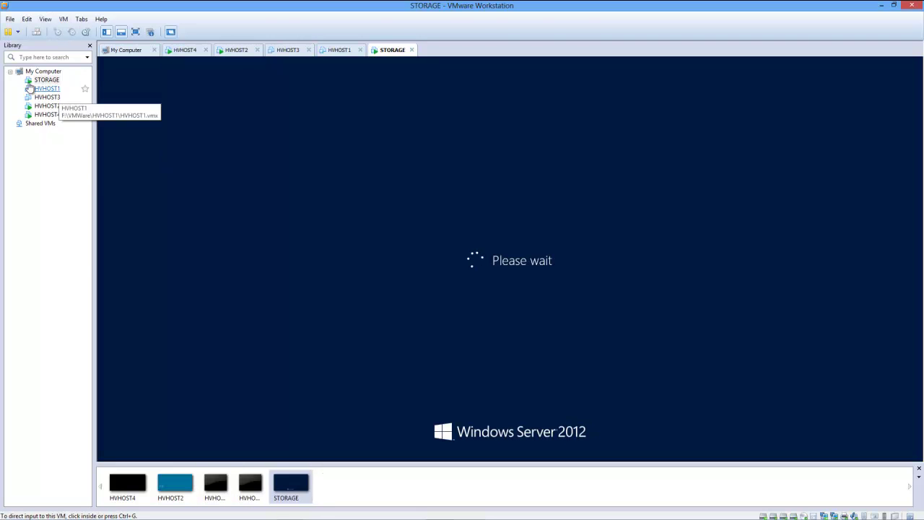
Add another new independent SCSI virtual disk to the running STORAGE machine, accepting the default capacity and disk file
right_click(43, 80)
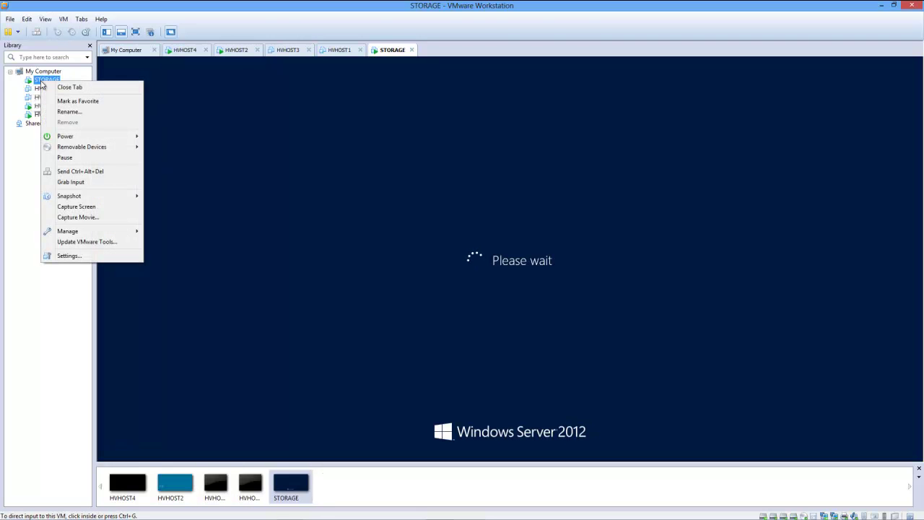
left_click(71, 257)
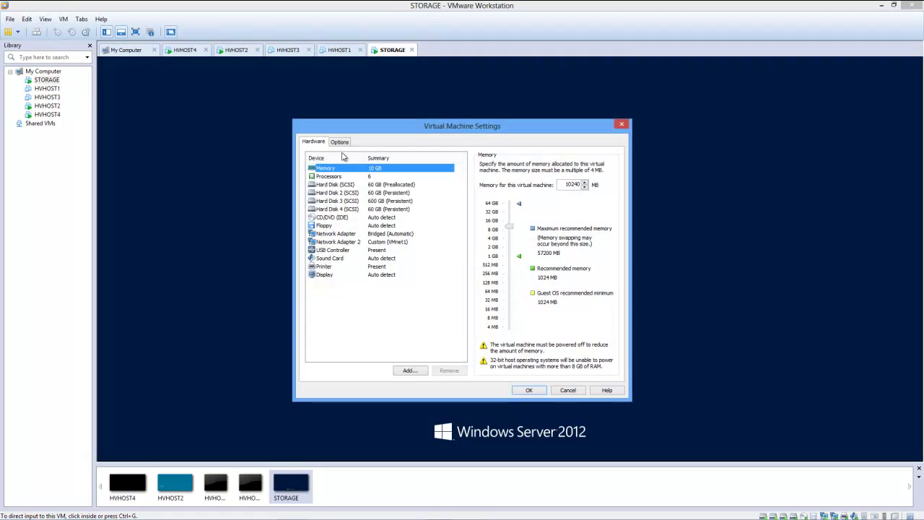
left_click(409, 370)
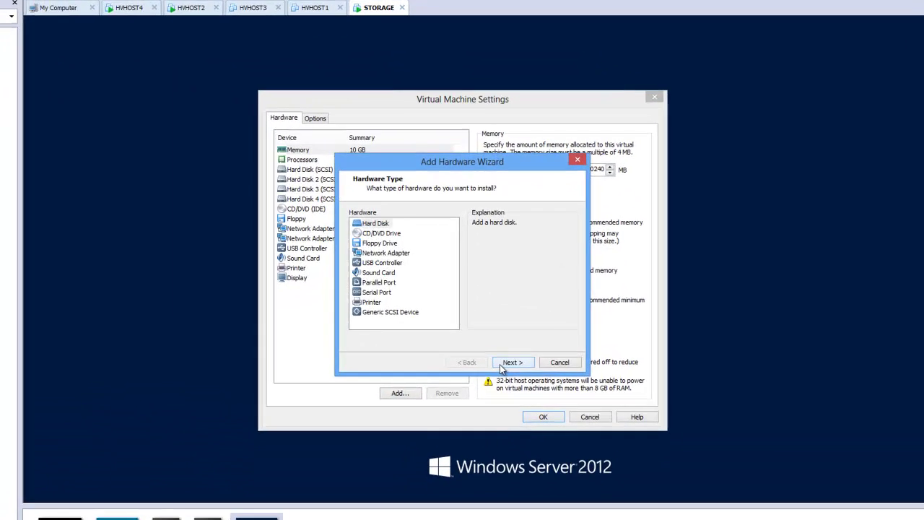
left_click(504, 364)
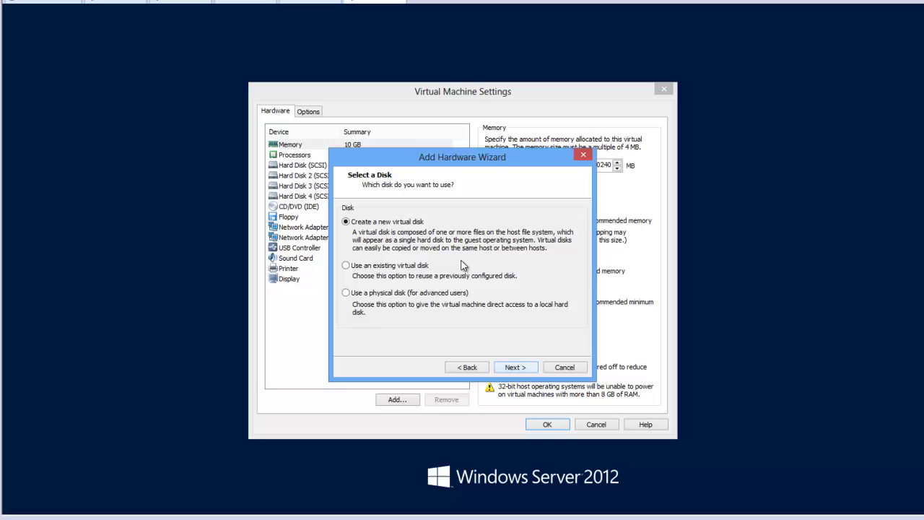
left_click(509, 361)
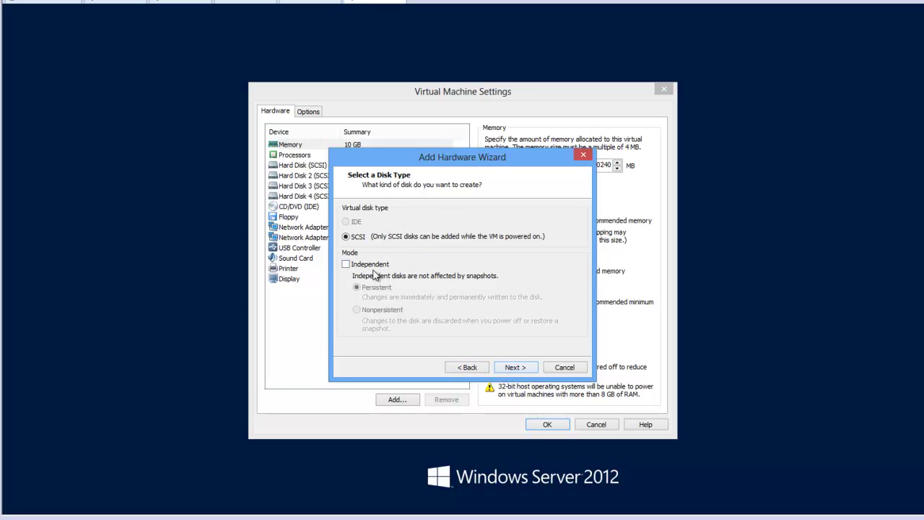
left_click(346, 264)
left_click(517, 370)
left_click(517, 369)
left_click(517, 368)
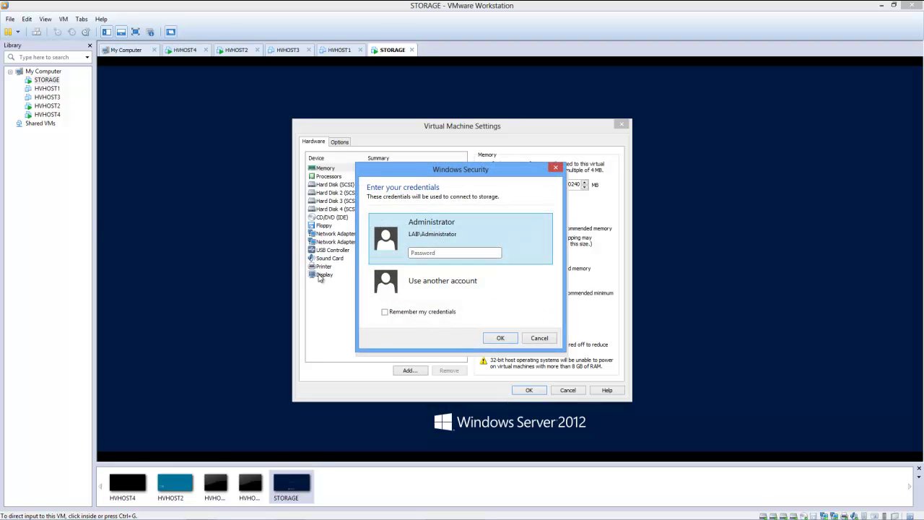
Enter the Administrator account password and connect to the storage server remotely
left_click_drag(477, 170, 558, 156)
left_click(444, 252)
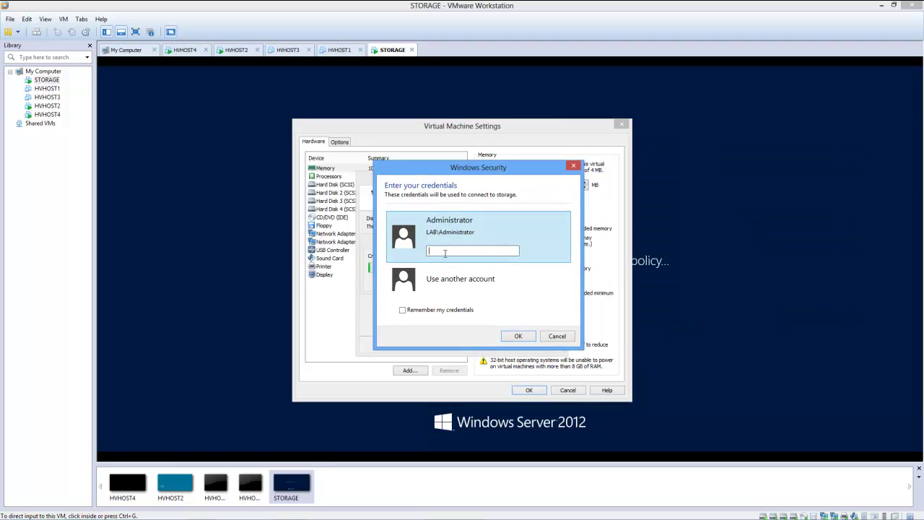
type("•••••")
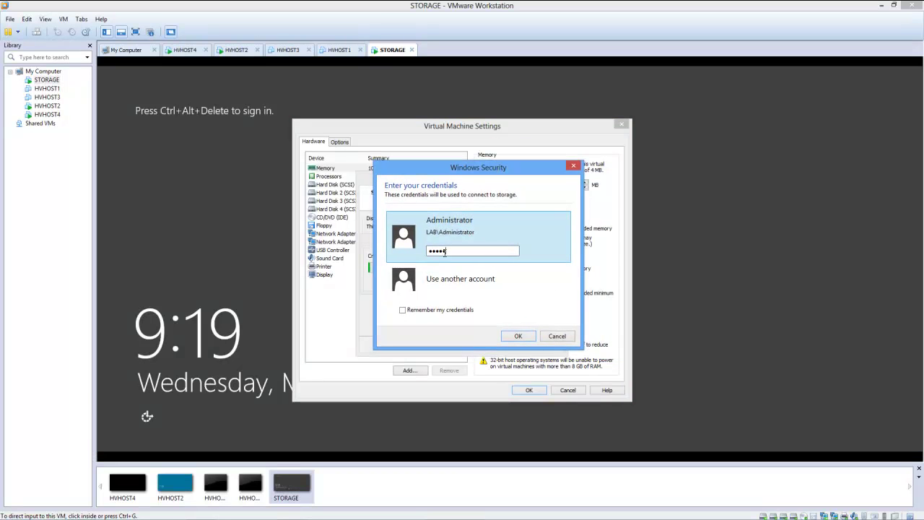
type("•••")
key("BackSpace")
key("BackSpace")
key("BackSpace")
key("BackSpace")
key("BackSpace")
key("BackSpace")
key("BackSpace")
key("BackSpace")
type("••••••••")
key("Return")
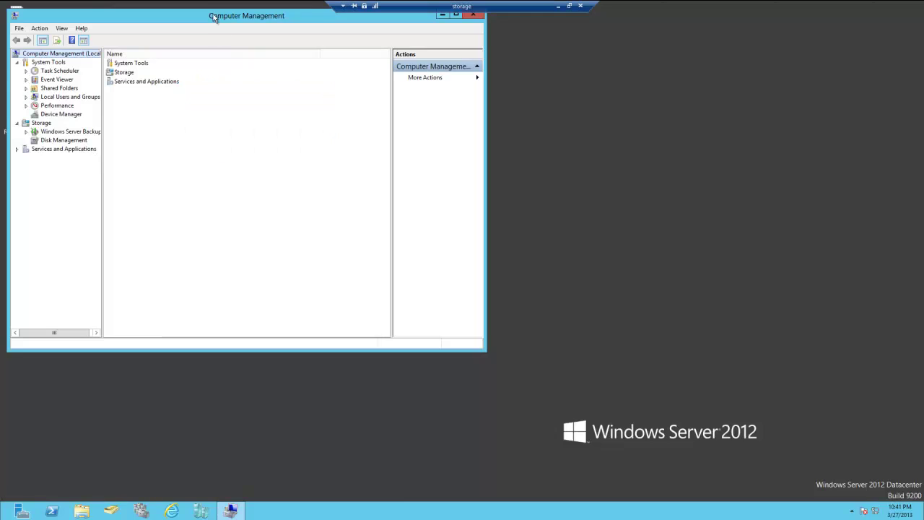
Maximize Computer Management, open Disk Management and initialize Disk 2 and Disk 4 with the MBR partition style
double_click(213, 19)
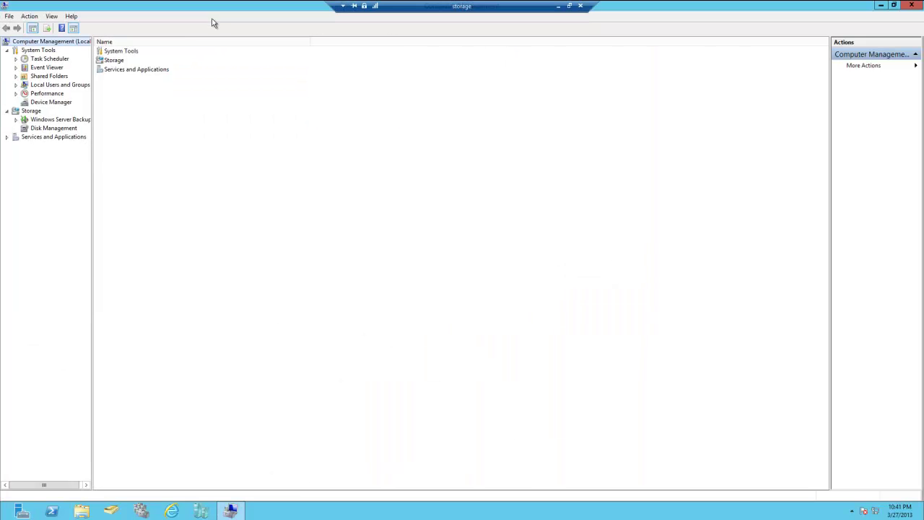
left_click(48, 128)
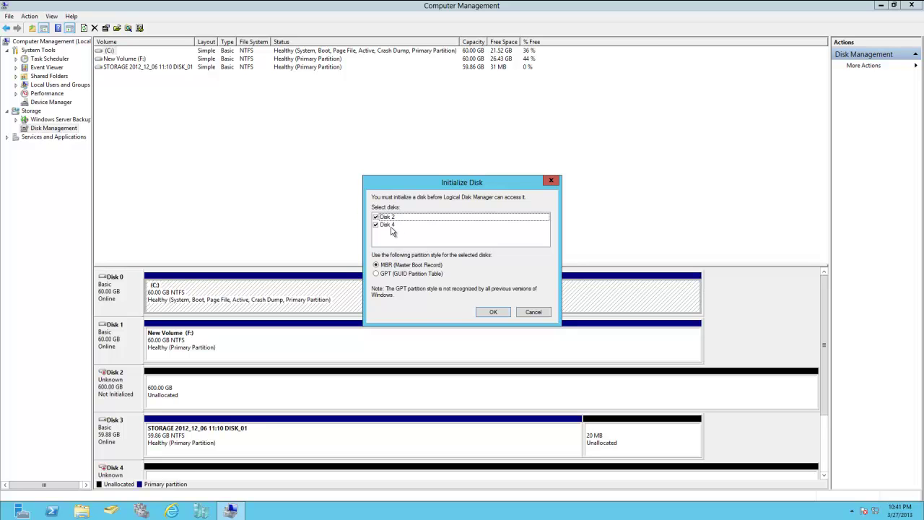
left_click(491, 313)
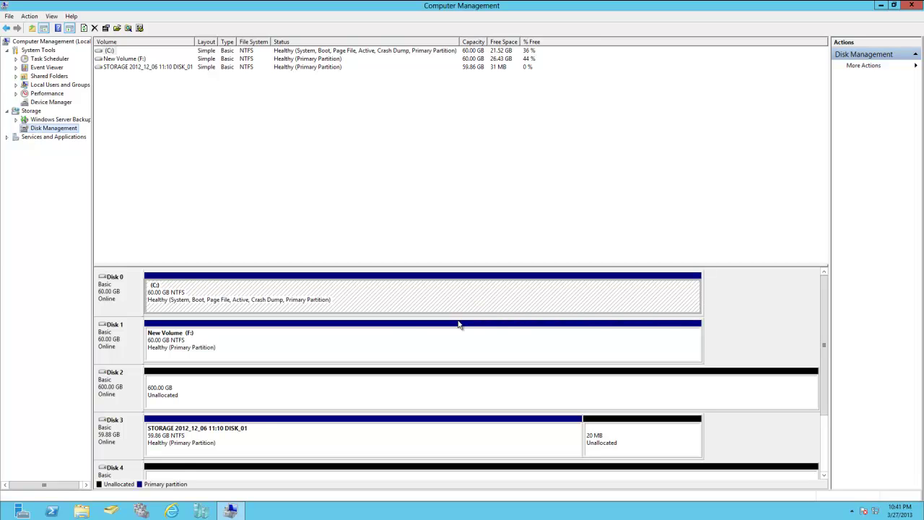
Set up a new simple volume on Disk 2's unallocated space with the default size and drive letter E
right_click(117, 382)
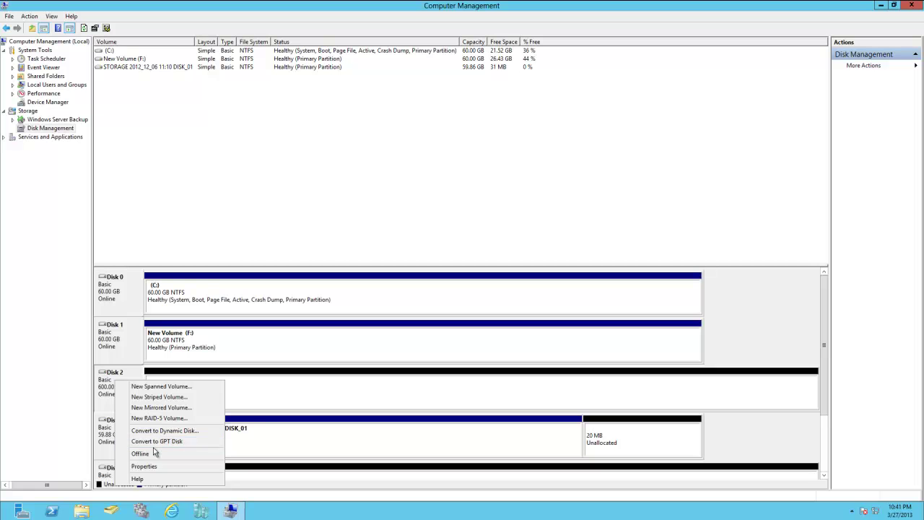
left_click(318, 399)
right_click(318, 399)
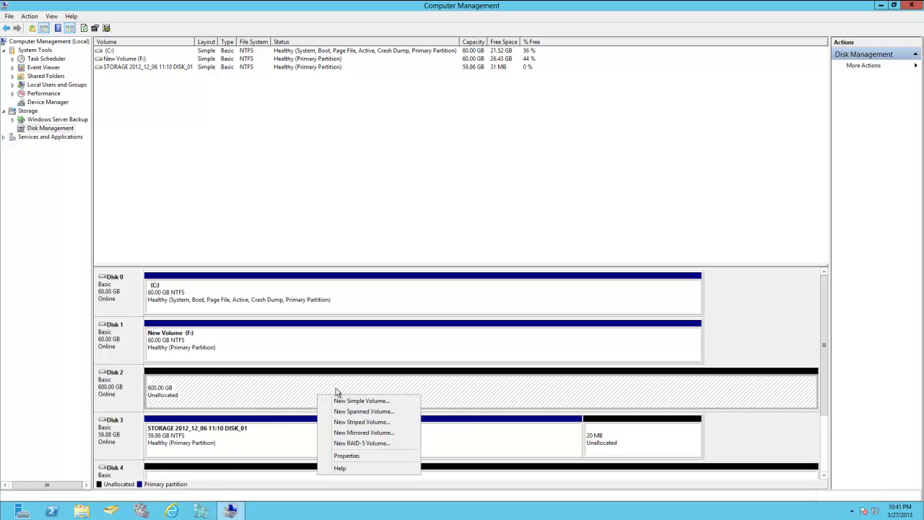
left_click(356, 401)
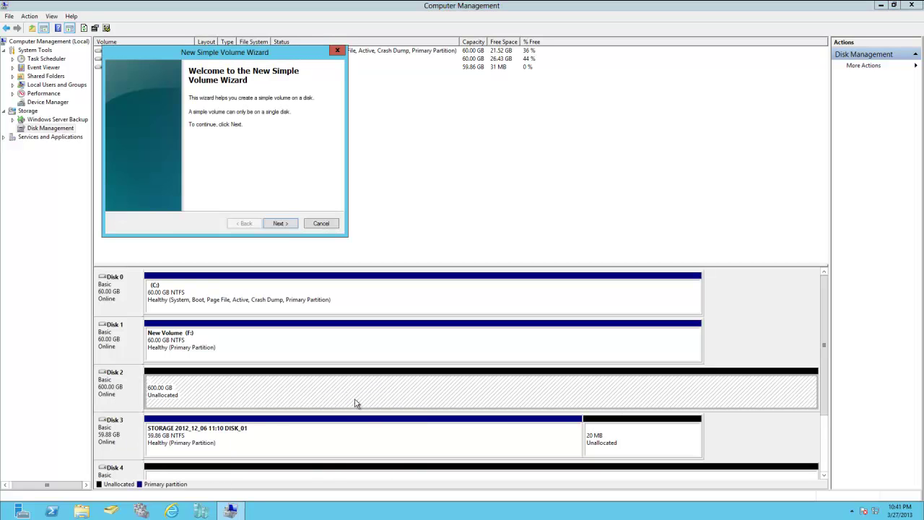
left_click(282, 224)
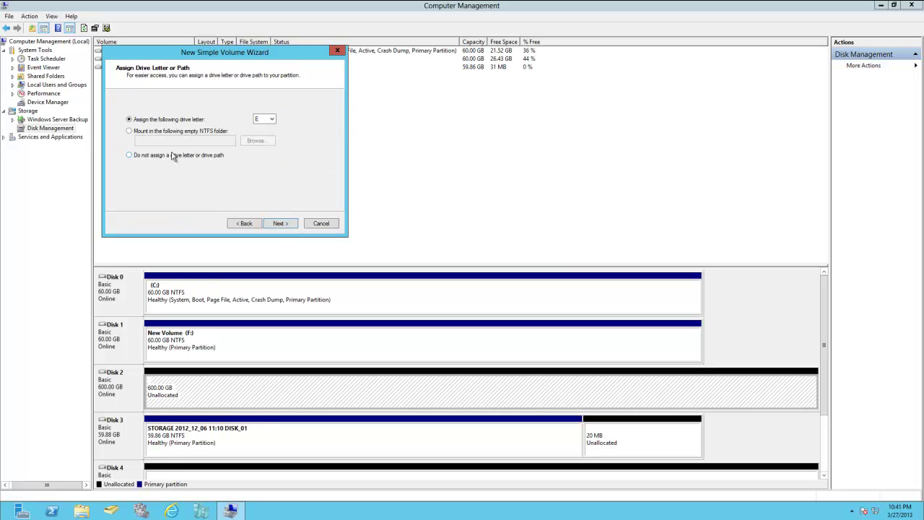
left_click(278, 223)
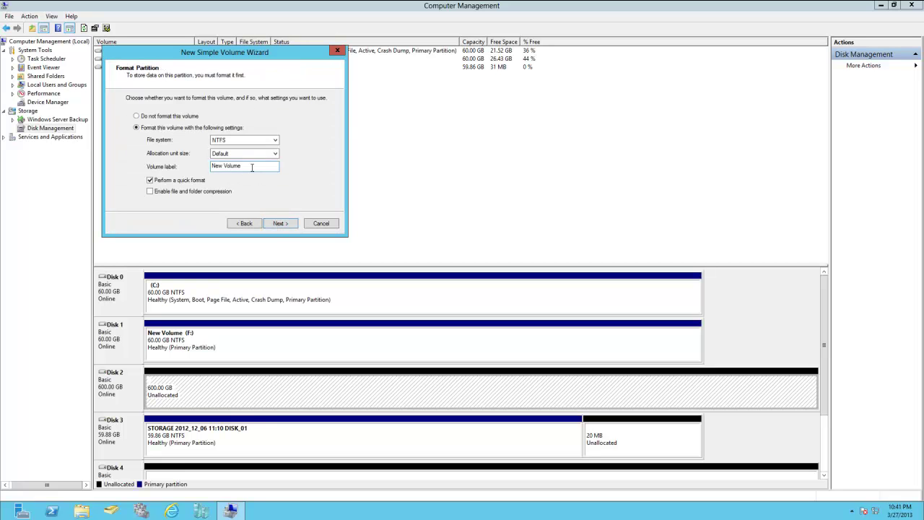
Label the new volume Cluster Even, create it with an NTFS quick format, and dismiss the extra format request for drive E
left_click(248, 165)
key("BackSpace")
key("BackSpace")
key("BackSpace")
key("BackSpace")
key("BackSpace")
key("BackSpace")
key("BackSpace")
key("BackSpace")
key("BackSpace")
type("Cluster Even")
left_click(279, 223)
left_click(280, 223)
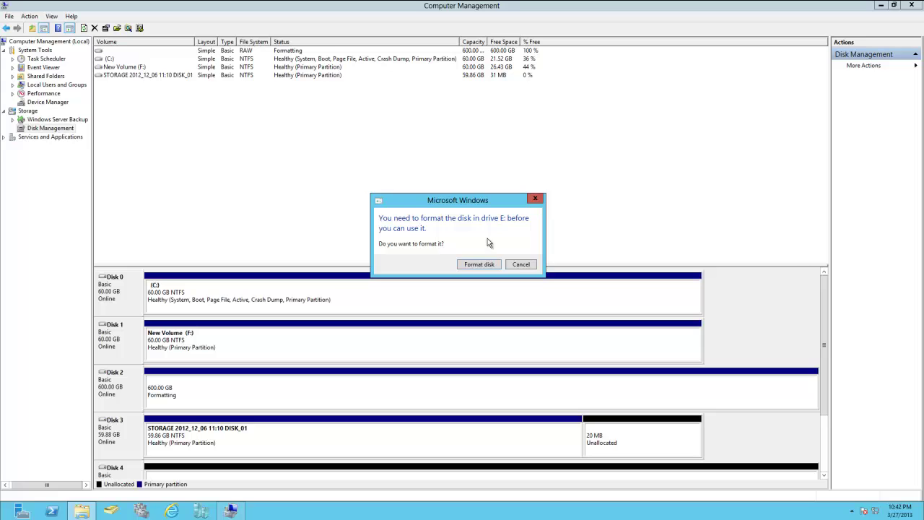
left_click(520, 264)
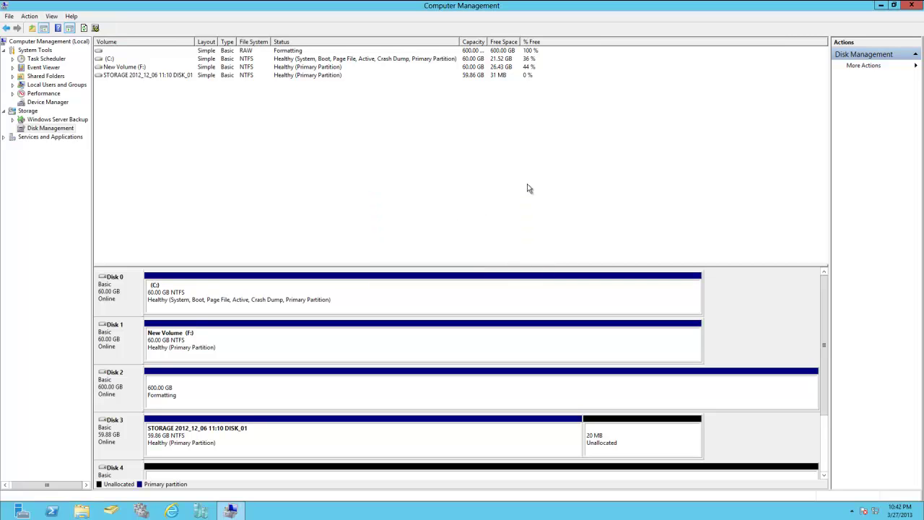
Close Computer Management and open Storage Pools under File and Storage Services in Server Manager
left_click(912, 5)
left_click(23, 511)
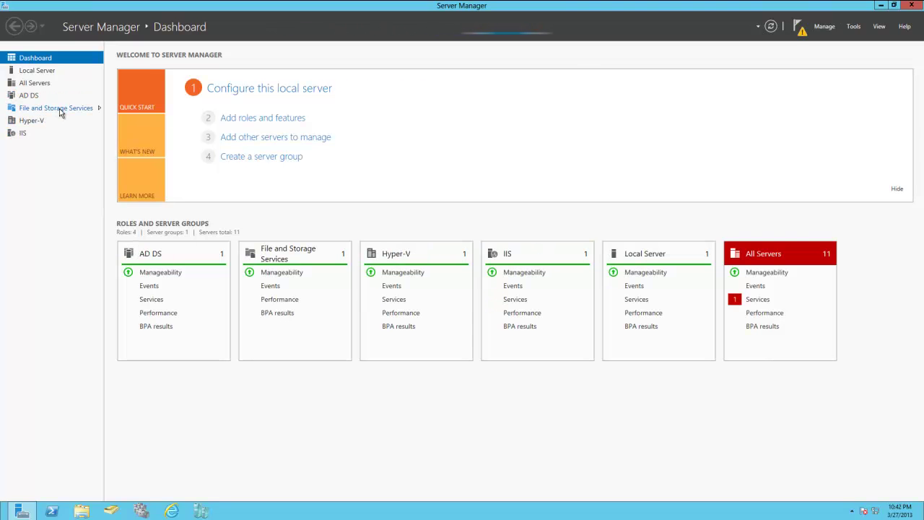
left_click(59, 108)
left_click(63, 96)
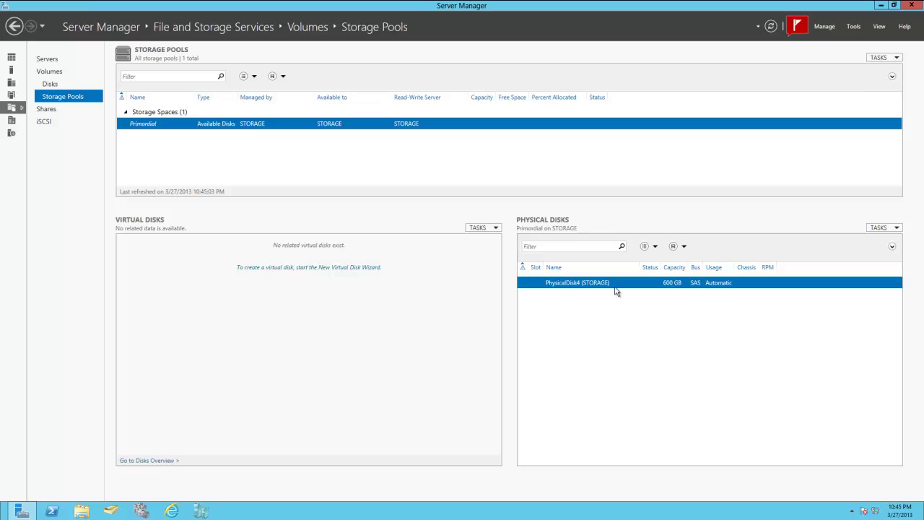
Start a new storage pool from the Primordial disks on STORAGE and name it CLUSTEREVEN
right_click(246, 124)
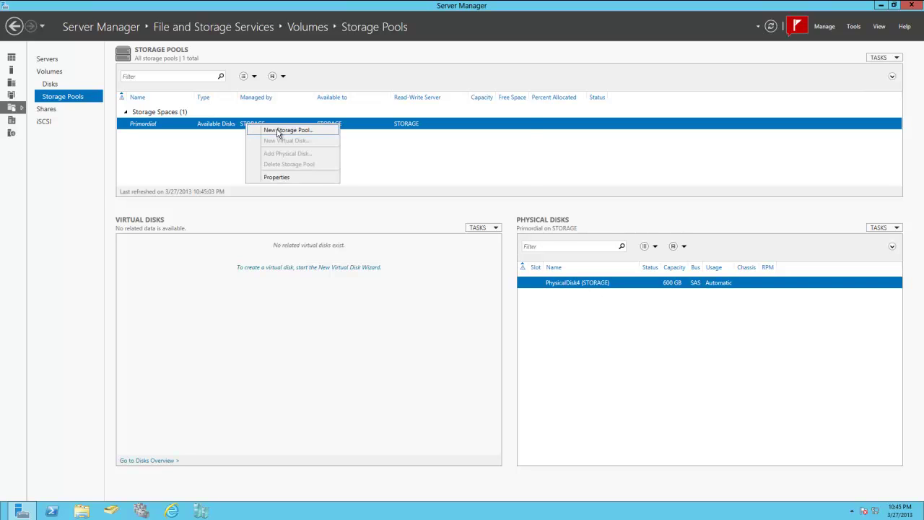
left_click(278, 132)
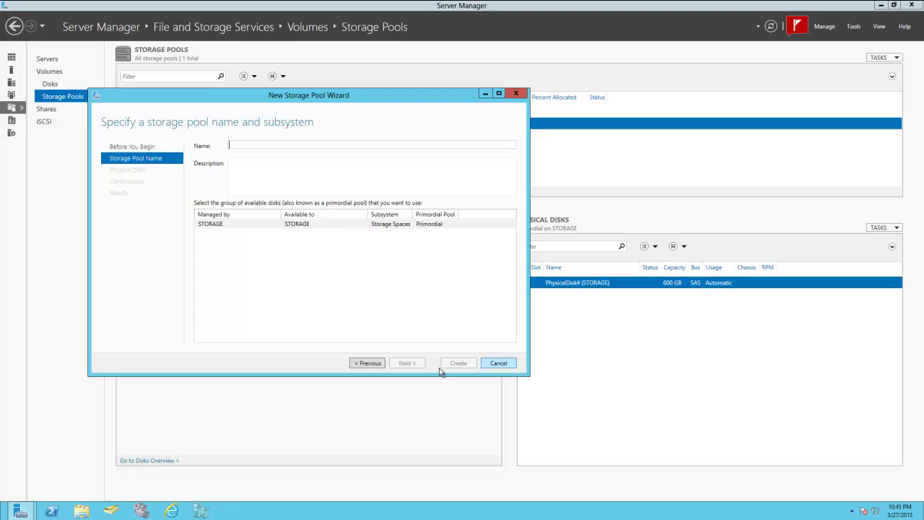
left_click(359, 164)
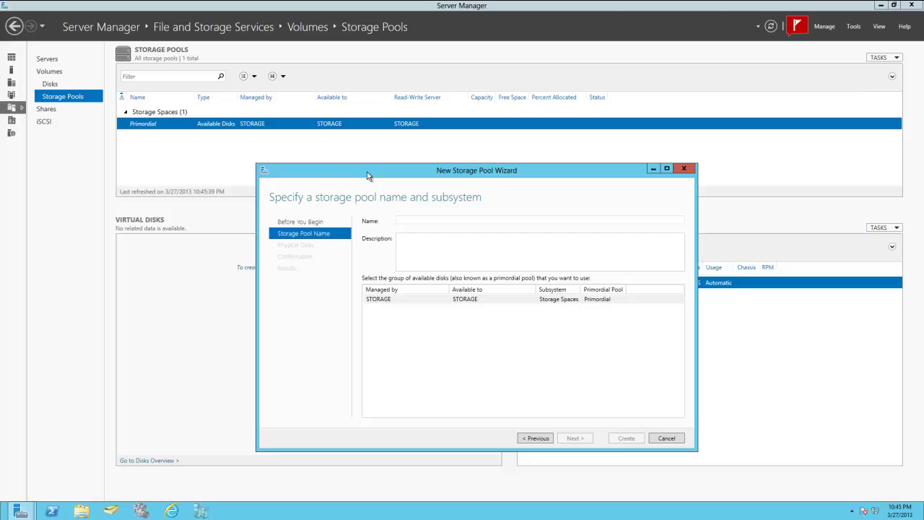
left_click(412, 219)
type("ClUSTER")
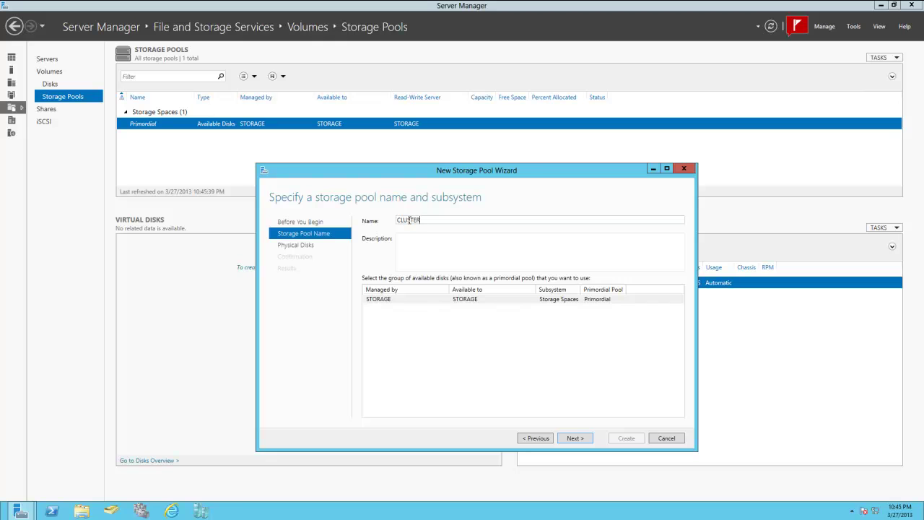
type("EVEN")
left_click(576, 438)
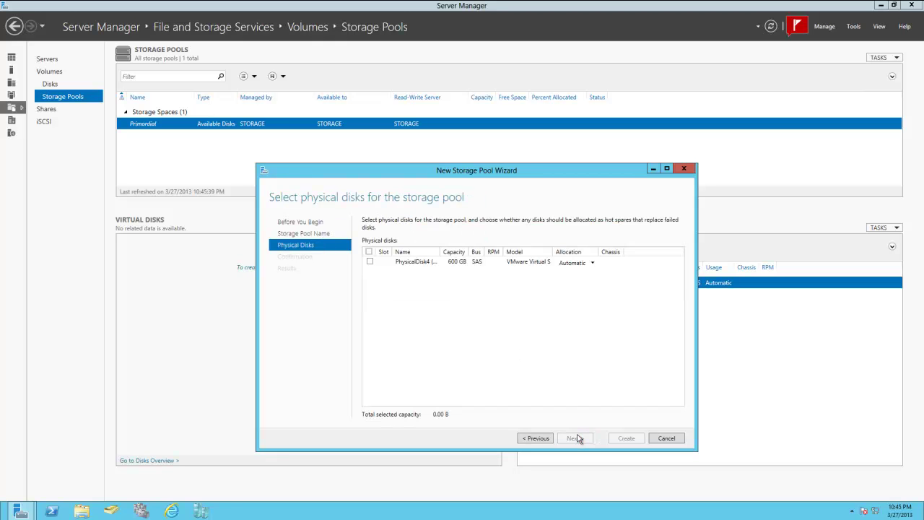
Add PhysicalDisk4 to the pool with Automatic allocation, create the storage pool and close the wizard
left_click(371, 262)
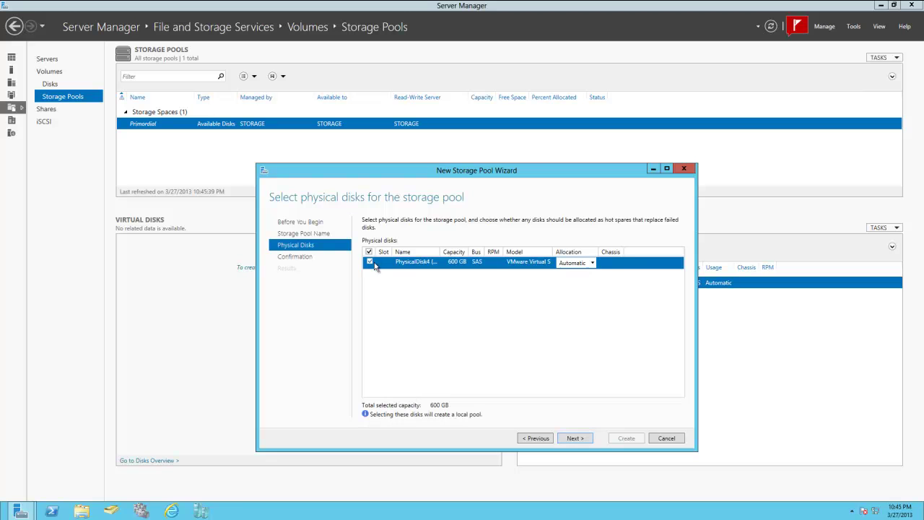
left_click(593, 265)
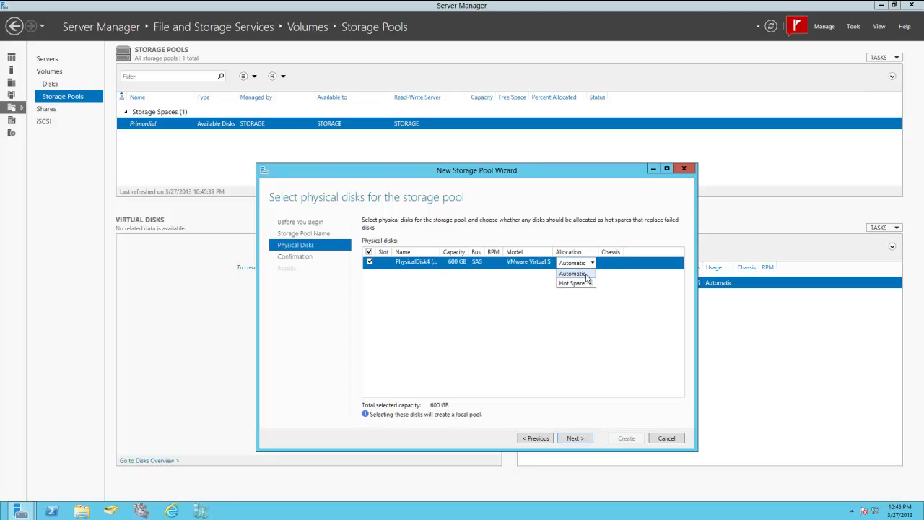
left_click(587, 279)
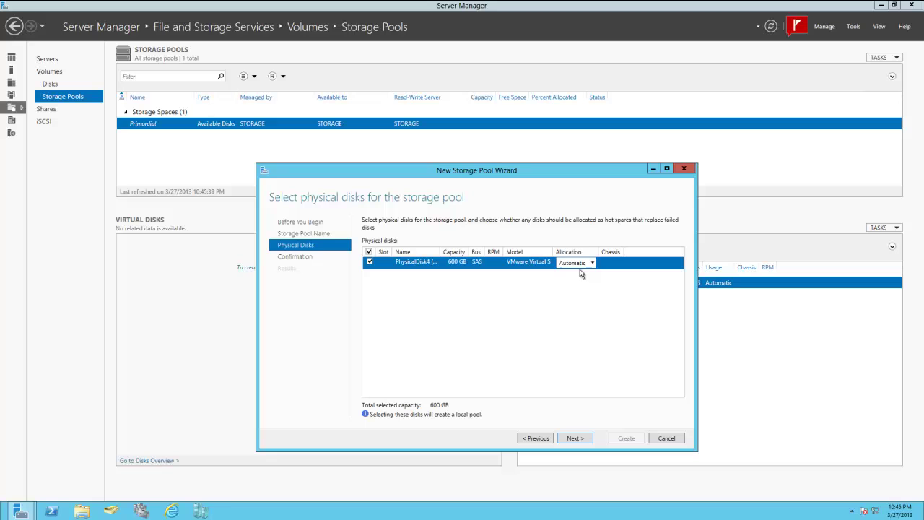
left_click(571, 439)
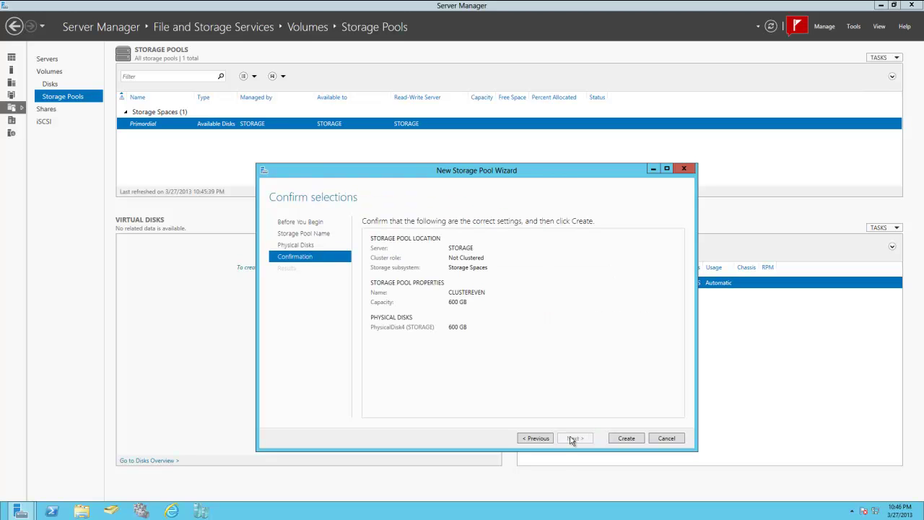
left_click(625, 440)
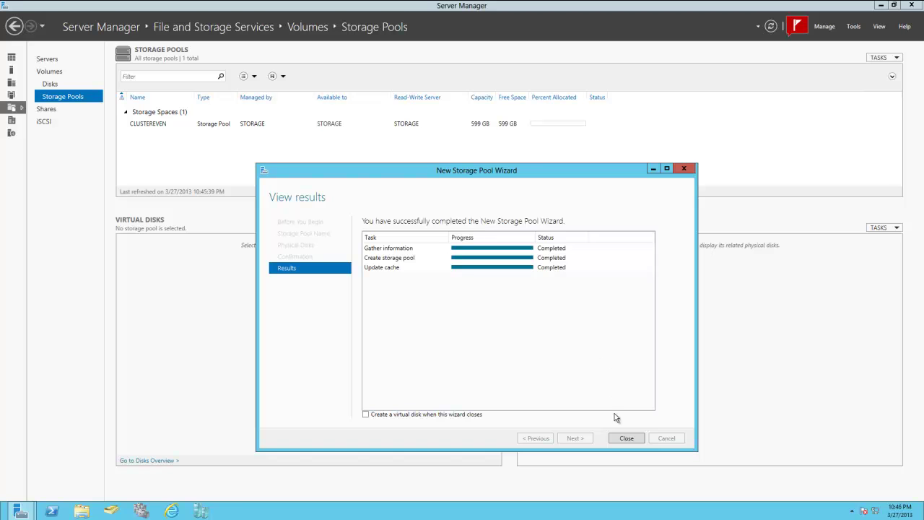
left_click(626, 438)
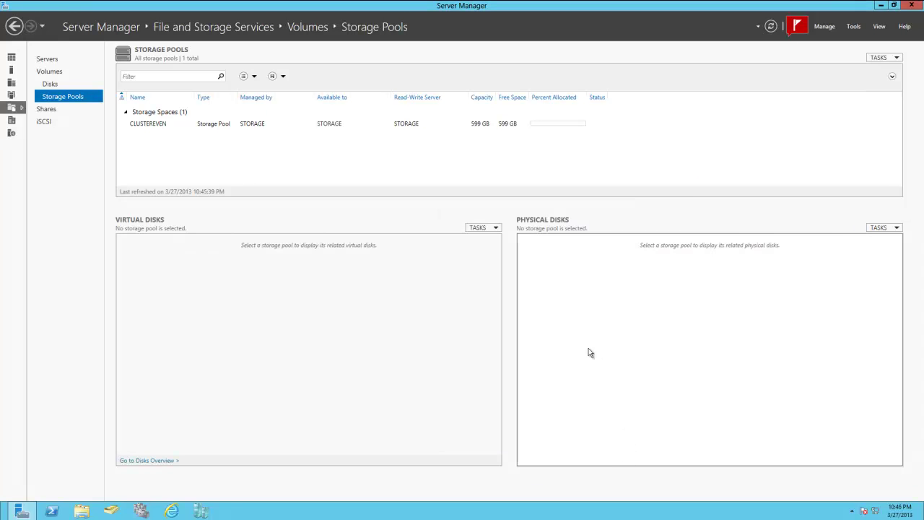
Start a new virtual disk in the CLUSTEREVEN storage pool and name it QuorumEven
left_click(147, 126)
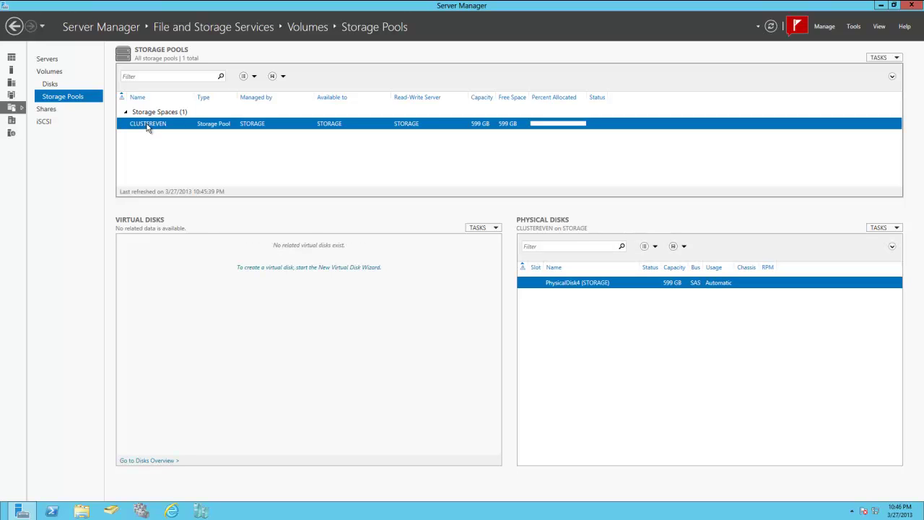
left_click(265, 270)
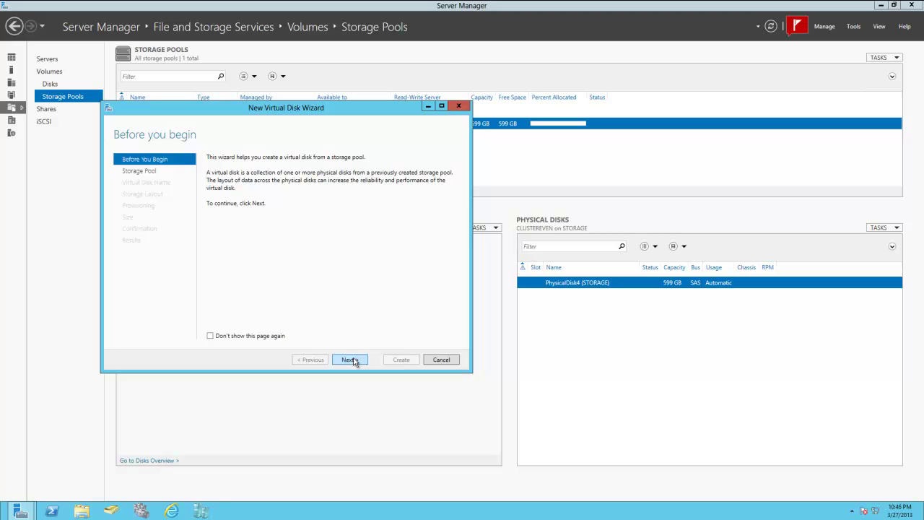
left_click(353, 359)
left_click(351, 360)
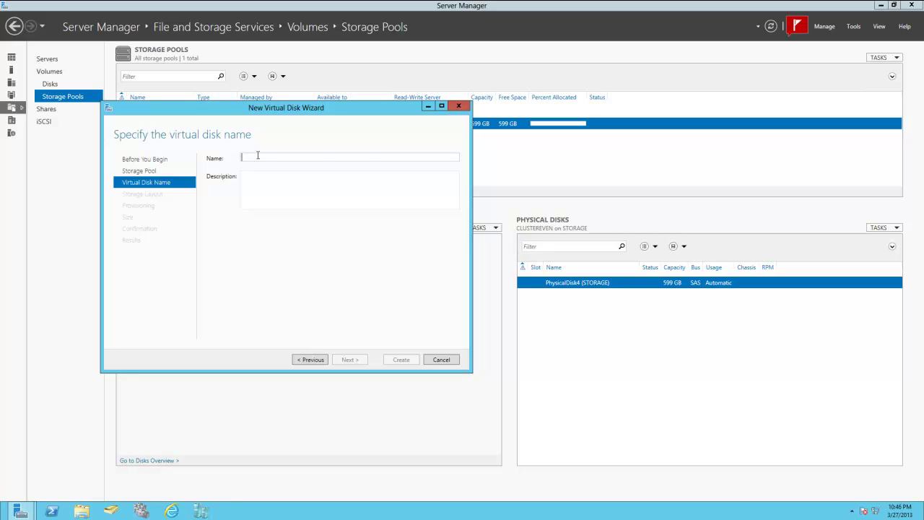
type("QuorumEven")
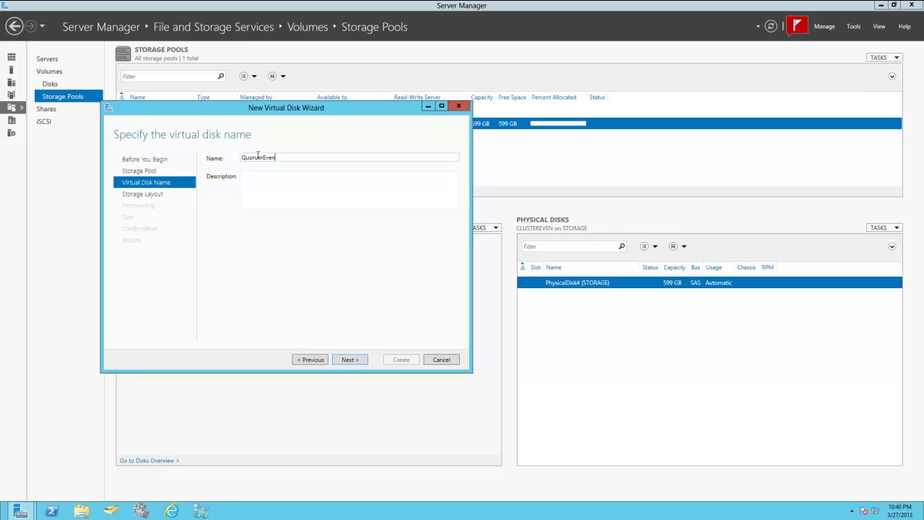
left_click(349, 359)
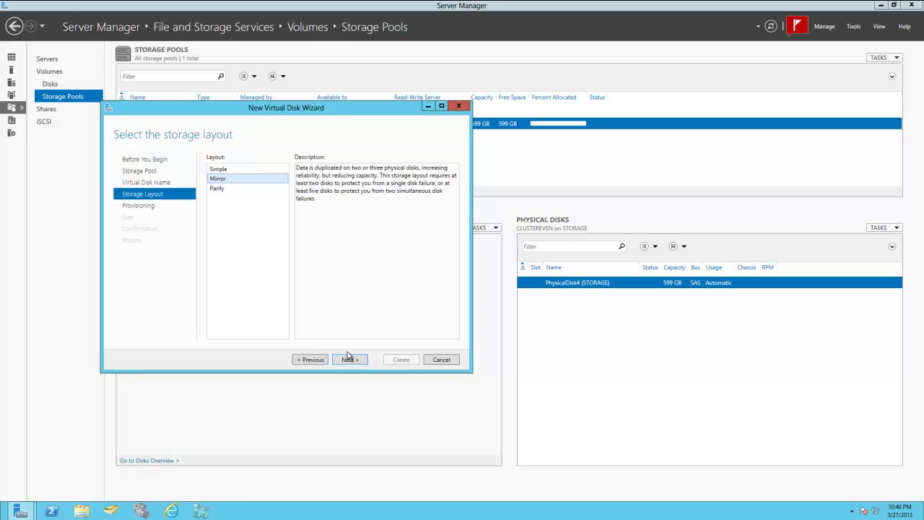
Choose the Simple storage layout and Fixed provisioning for the virtual disk
left_click(224, 169)
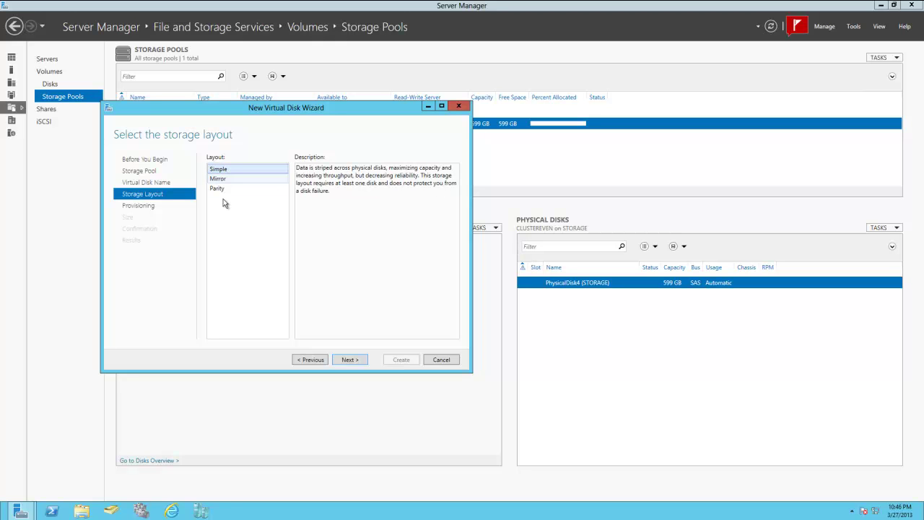
left_click(350, 361)
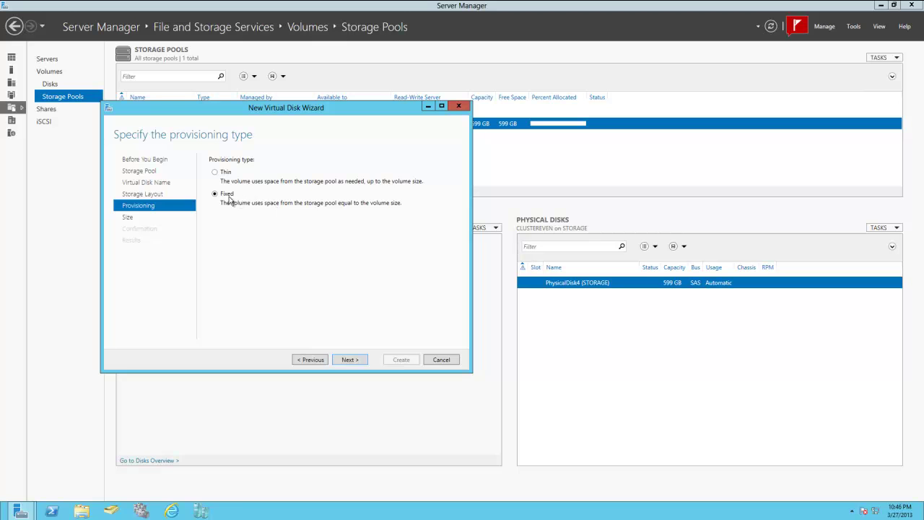
left_click(348, 360)
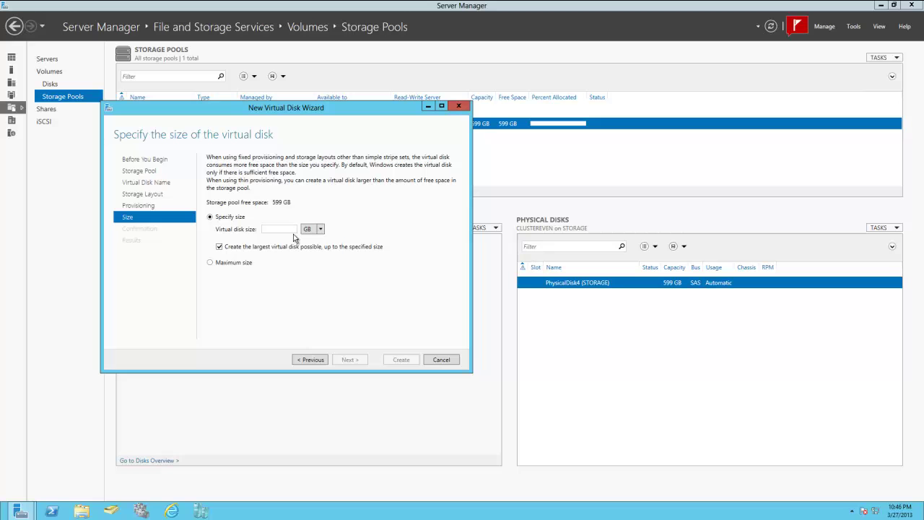
Set the virtual disk size to 9 GB without the largest-possible option, create it, and continue to volume creation
type("1")
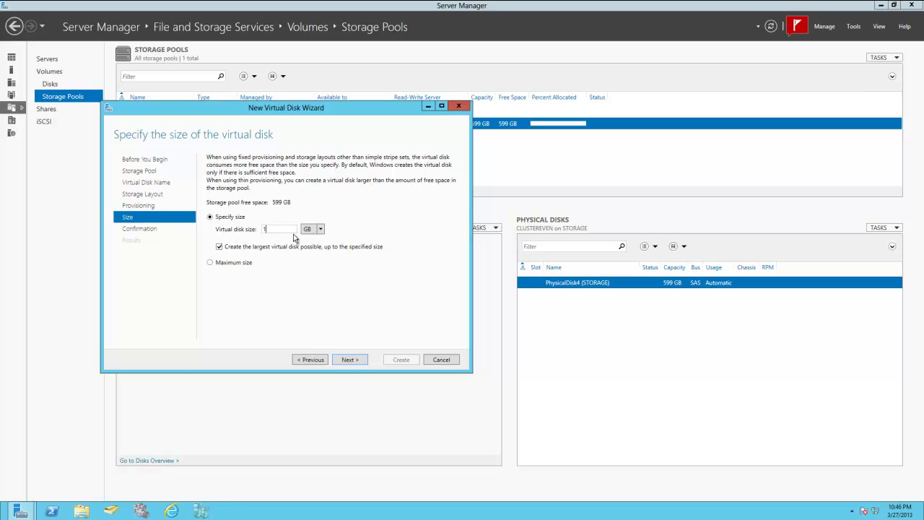
key("BackSpace")
type("9")
left_click(220, 246)
left_click(348, 367)
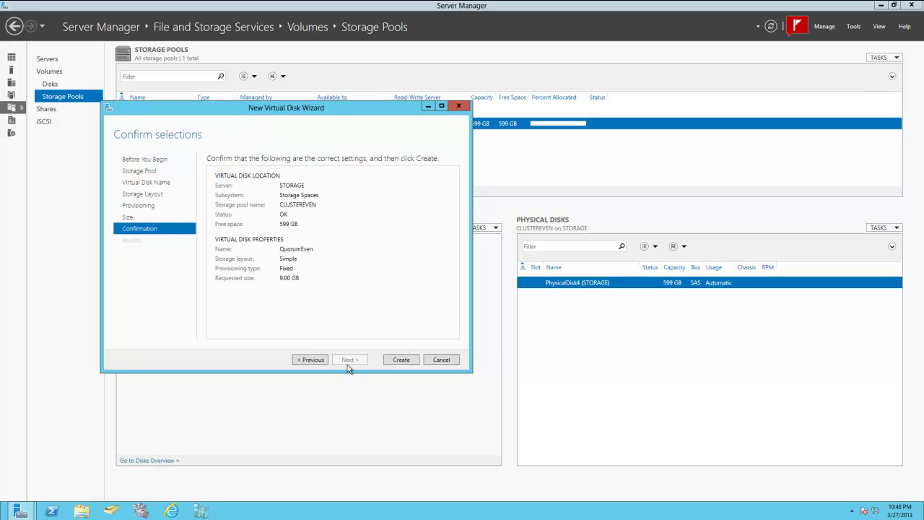
left_click(399, 362)
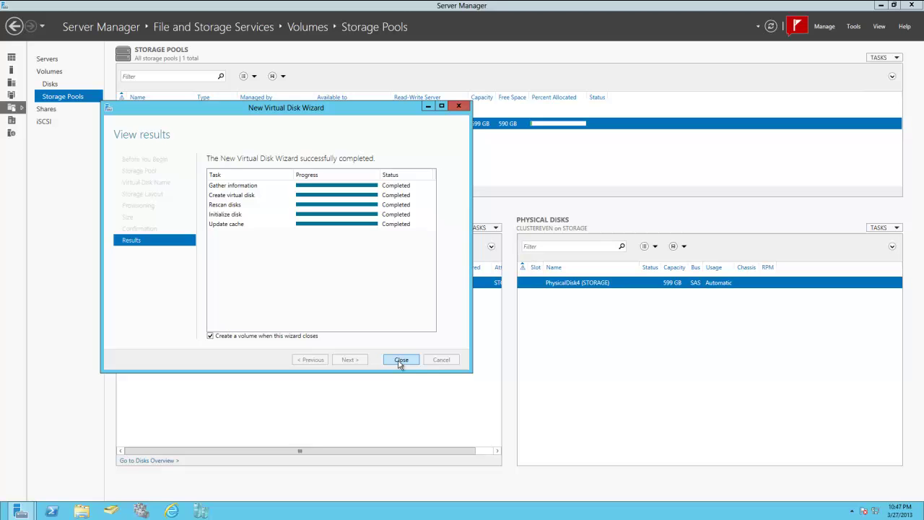
left_click(400, 359)
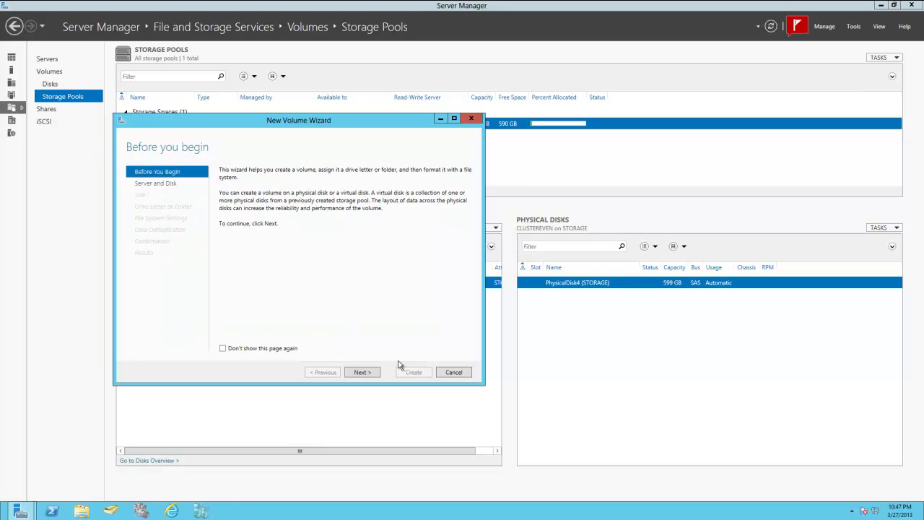
Select the QuorumEven disk on the STORAGE server as the target for the new volume
left_click(364, 373)
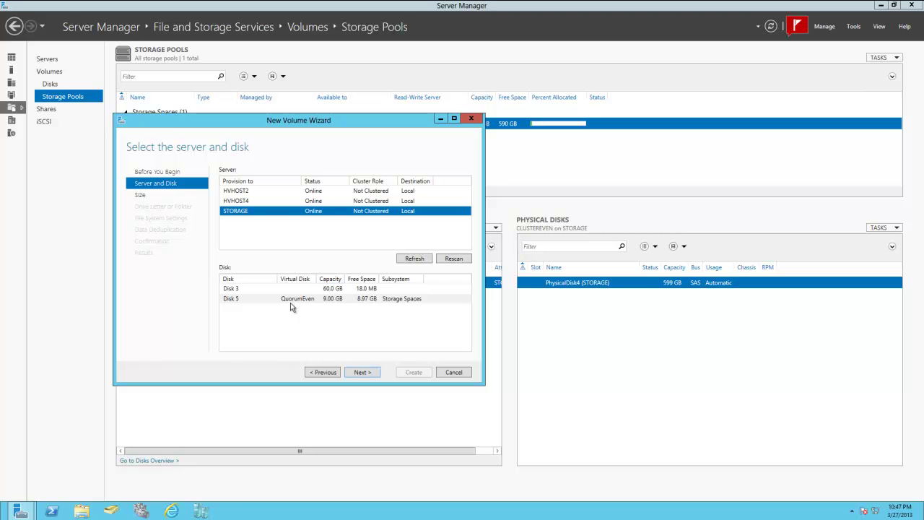
left_click(340, 304)
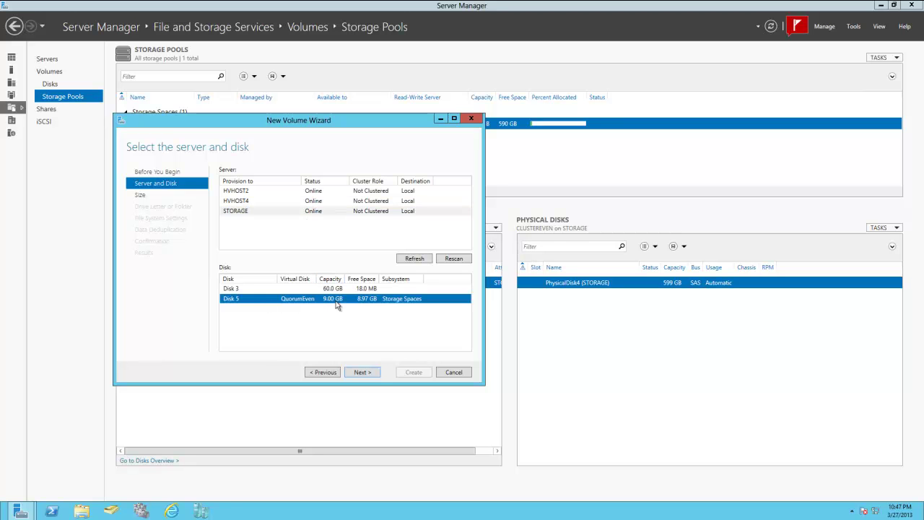
left_click(367, 377)
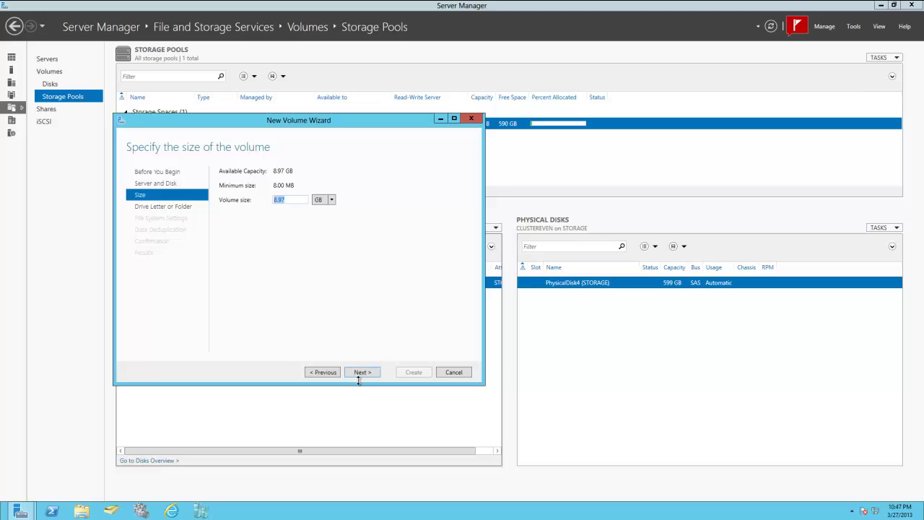
Keep the 8.97 GB size, drive letter G and NTFS for the new volume, and set its label to NQuorumEven
left_click(361, 379)
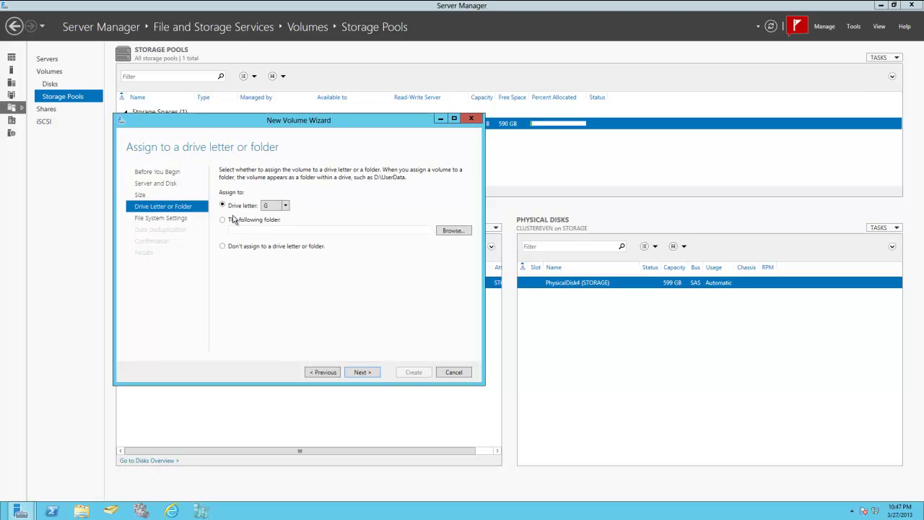
left_click(363, 374)
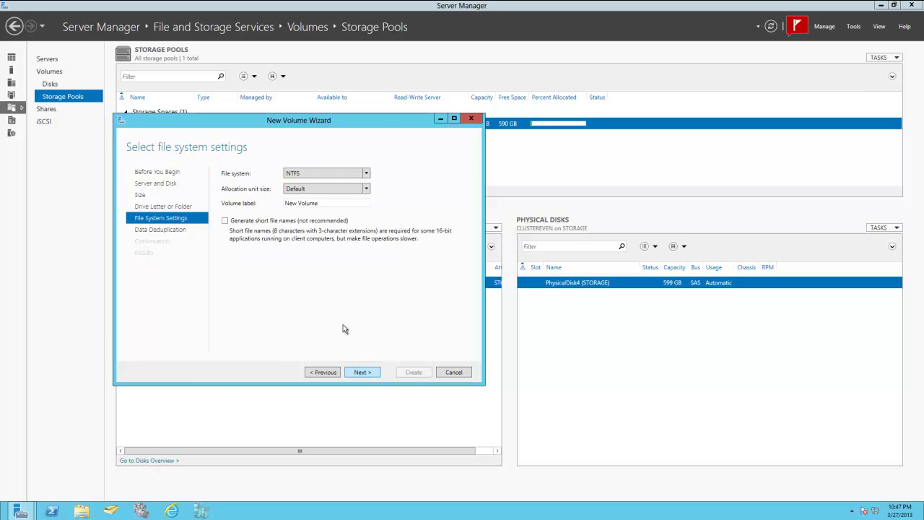
left_click(325, 203)
left_click(288, 203)
type("Cl")
type("orum")
type("Even")
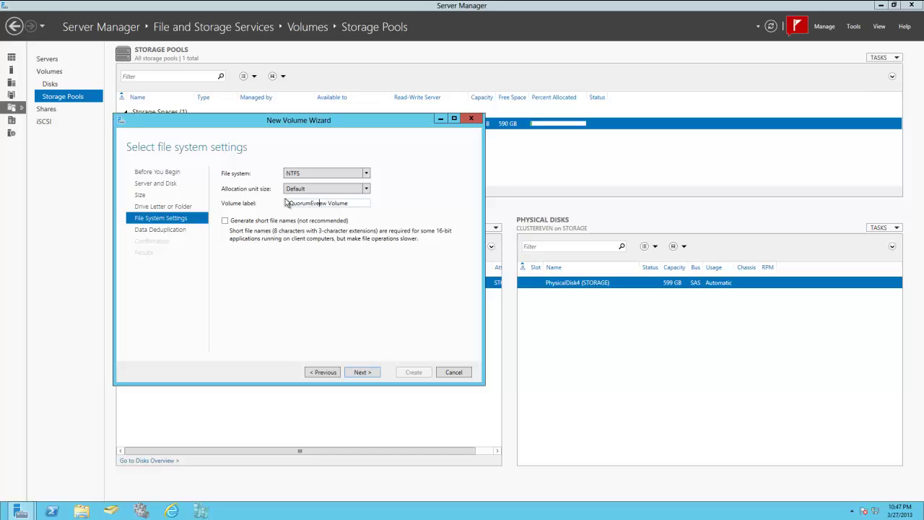
key("Delete")
key("Delete")
key("Delete")
key("Delete")
key("Delete")
key("Delete")
key("Delete")
key("Delete")
left_click(360, 374)
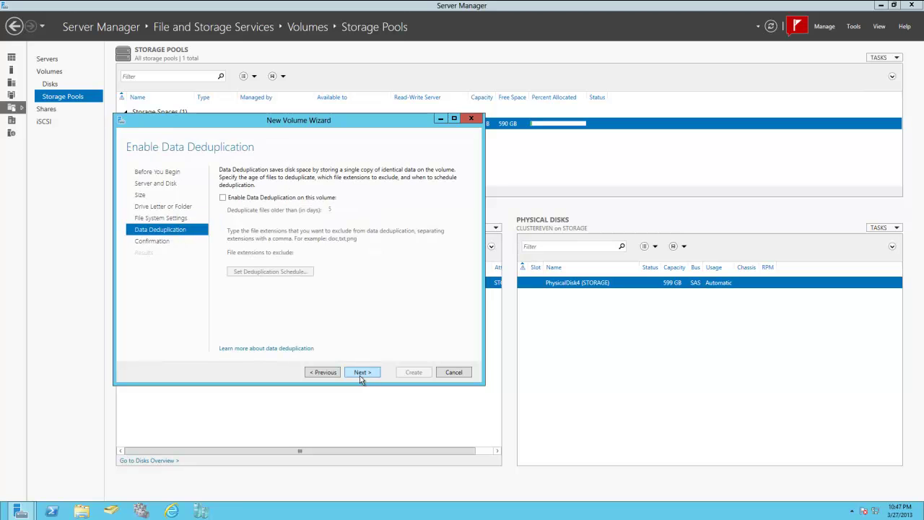
Create the NQuorumEven volume with data deduplication left off, and finish the volume wizard
left_click(361, 372)
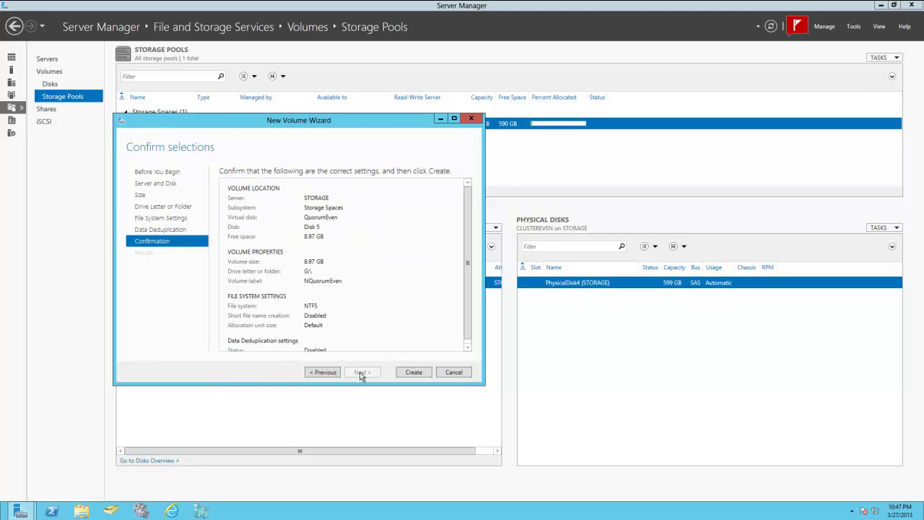
left_click(418, 372)
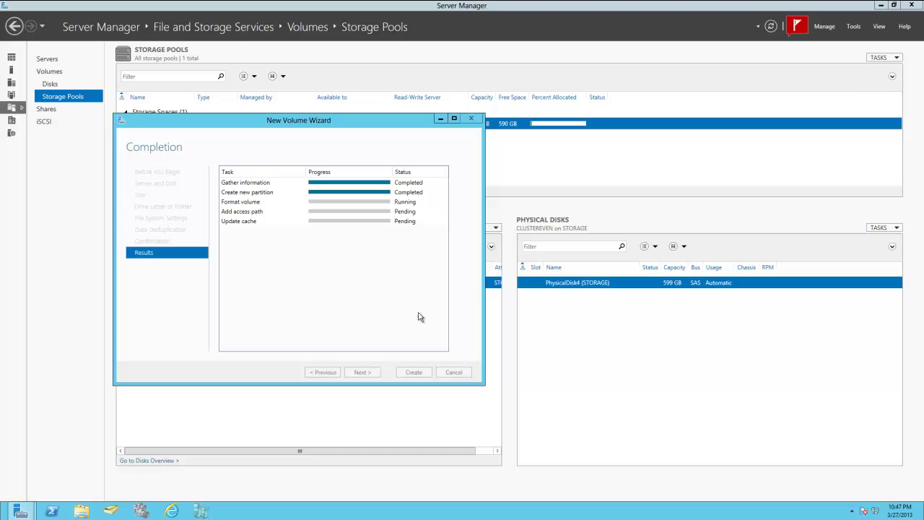
left_click_drag(387, 123, 420, 143)
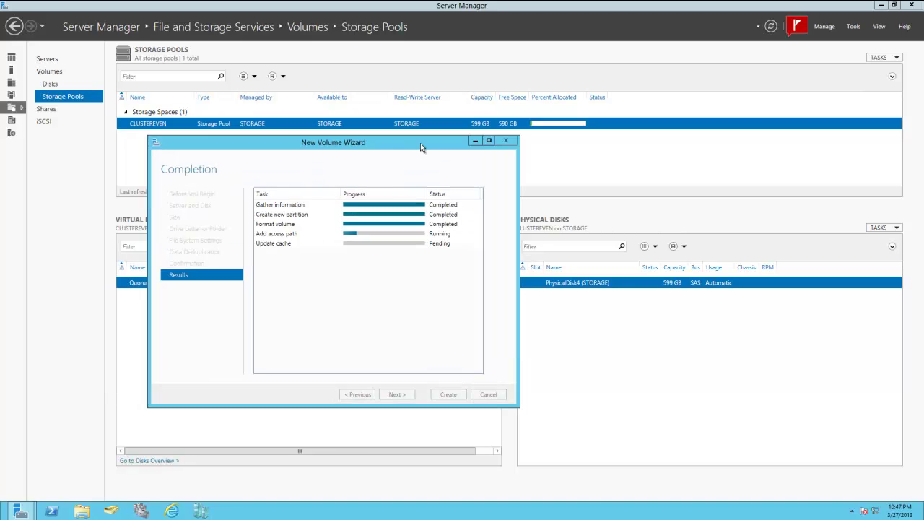
left_click(438, 396)
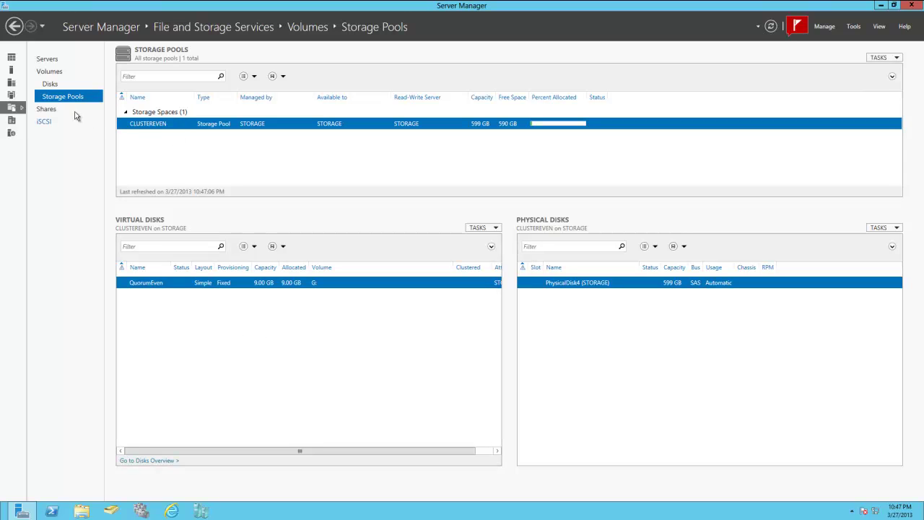
Start another virtual disk in the CLUSTEREVEN storage pool and name it CSVEVEN
left_click(478, 227)
left_click(456, 240)
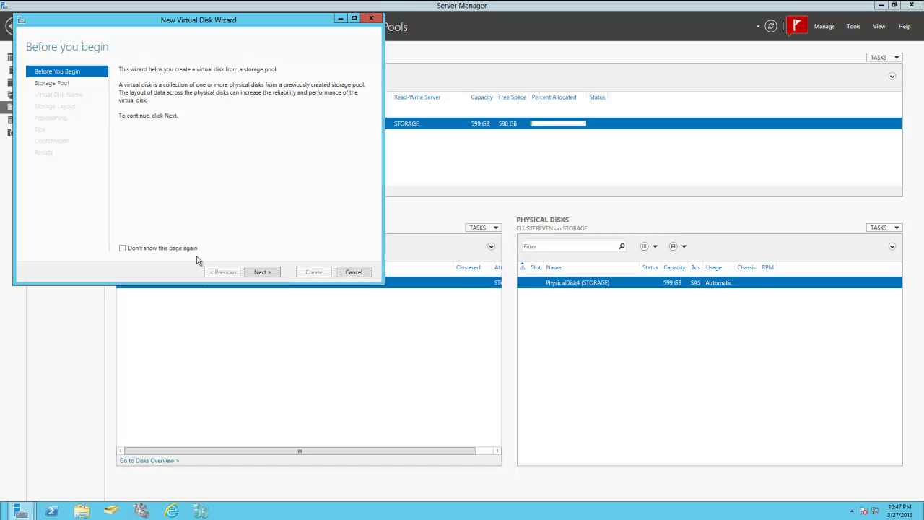
left_click(263, 273)
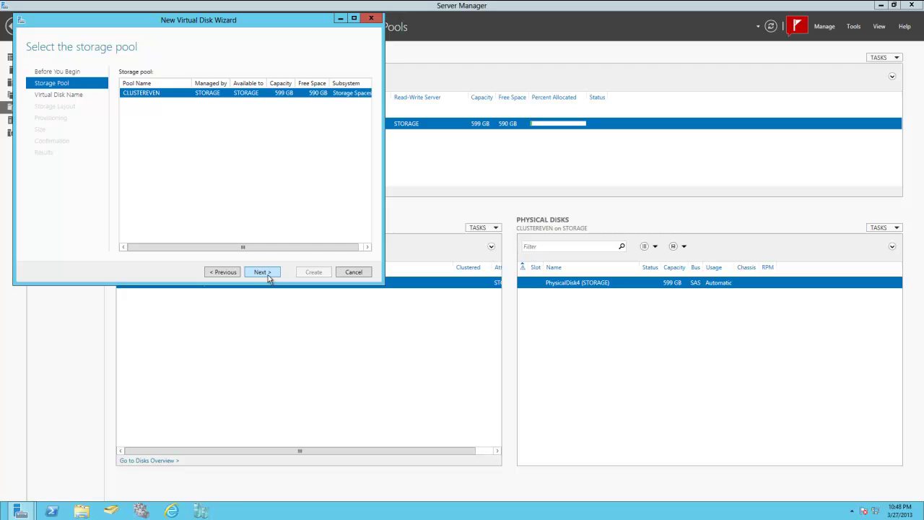
left_click(268, 275)
type("CL")
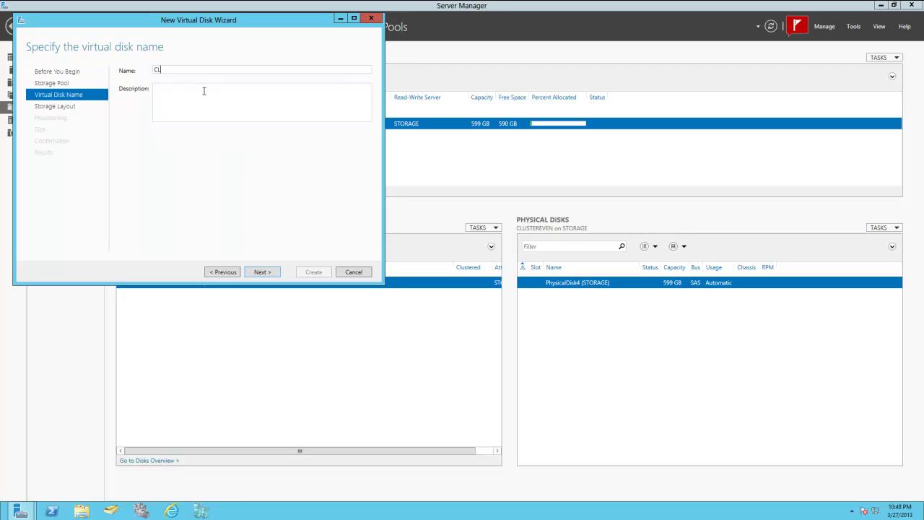
type("USTEREVEN")
left_click_drag(206, 71, 141, 68)
type("CSVEVEN")
left_click(263, 271)
Choose the Simple storage layout and Fixed provisioning for the CSVEVEN virtual disk
left_click(128, 81)
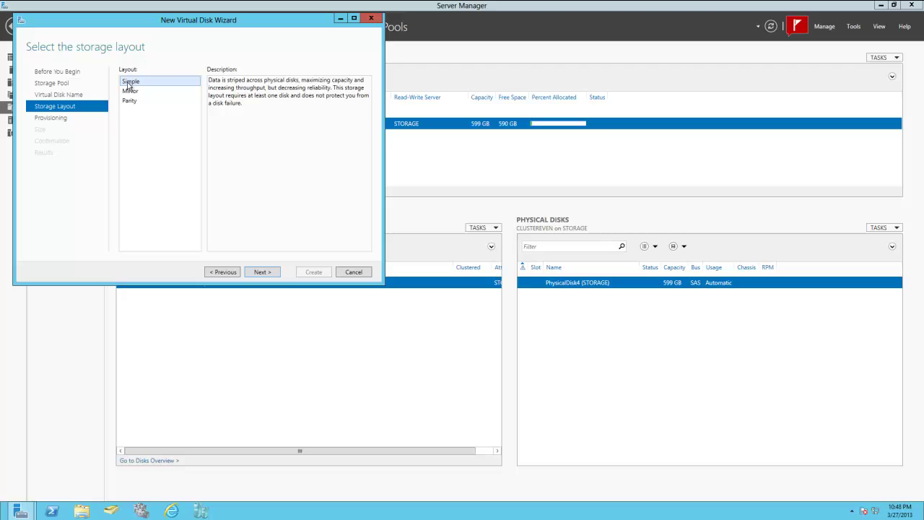
left_click(276, 272)
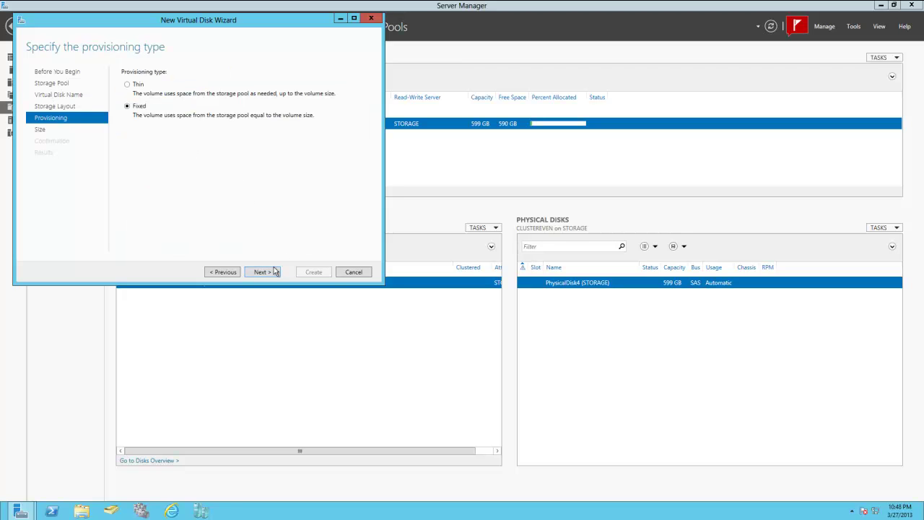
left_click(273, 272)
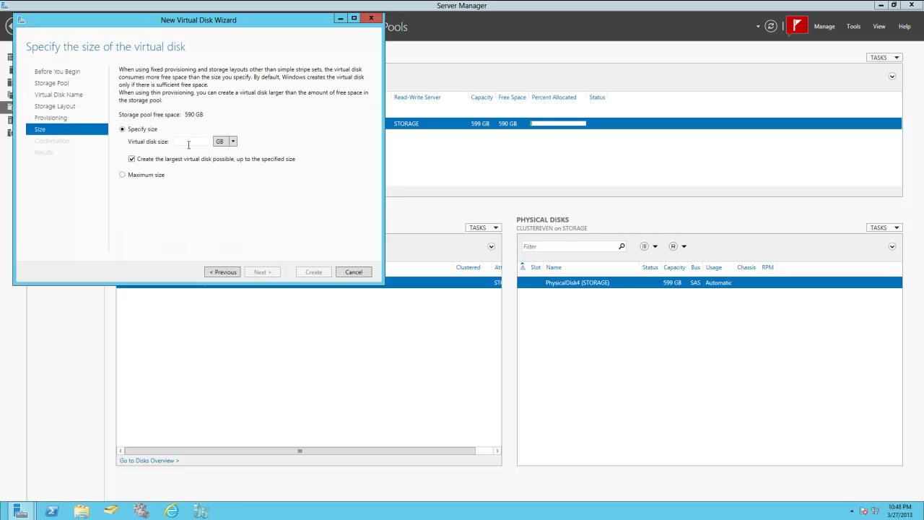
Set the CSVEVEN disk size to 500 GB without the largest-possible option, create it, and continue to volume creation
left_click(188, 141)
type("500")
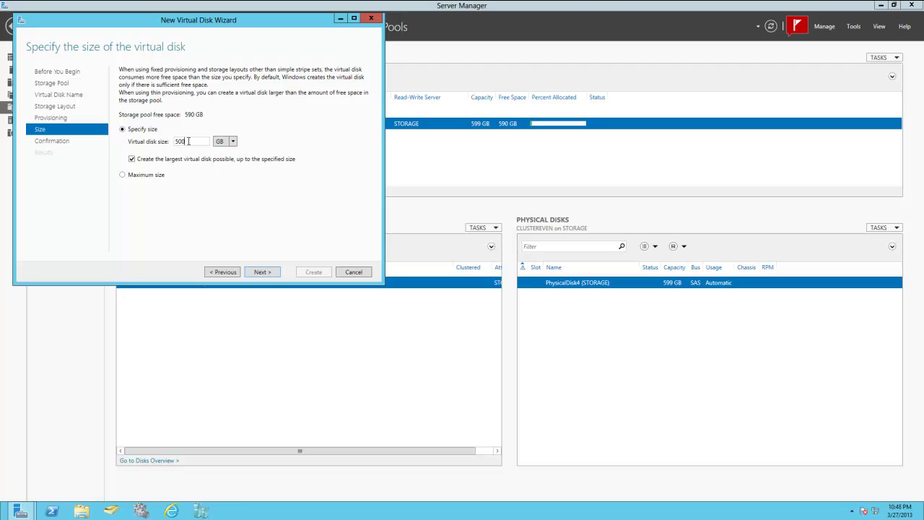
left_click(132, 159)
left_click(263, 271)
left_click(306, 274)
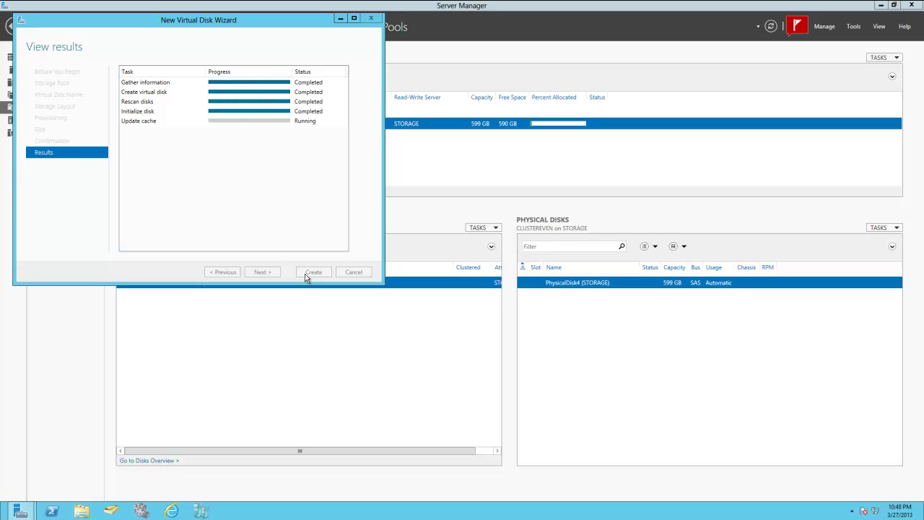
left_click(312, 272)
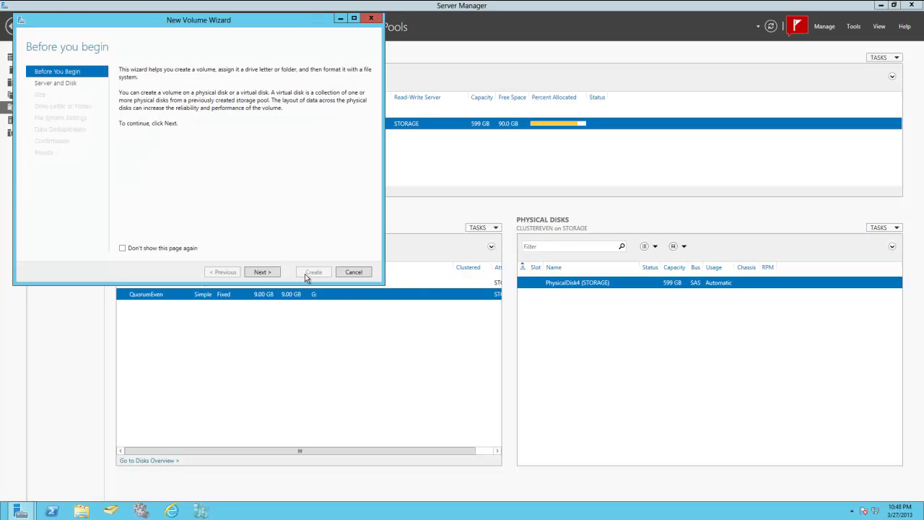
Target the CSVEVEN disk on the STORAGE server for the new volume, keeping the default size and drive letter H
left_click(260, 273)
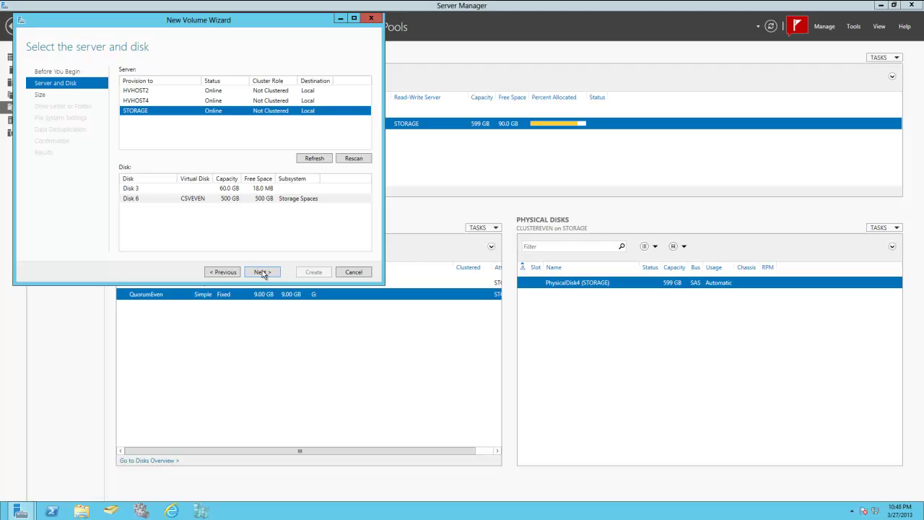
left_click(265, 272)
left_click(263, 272)
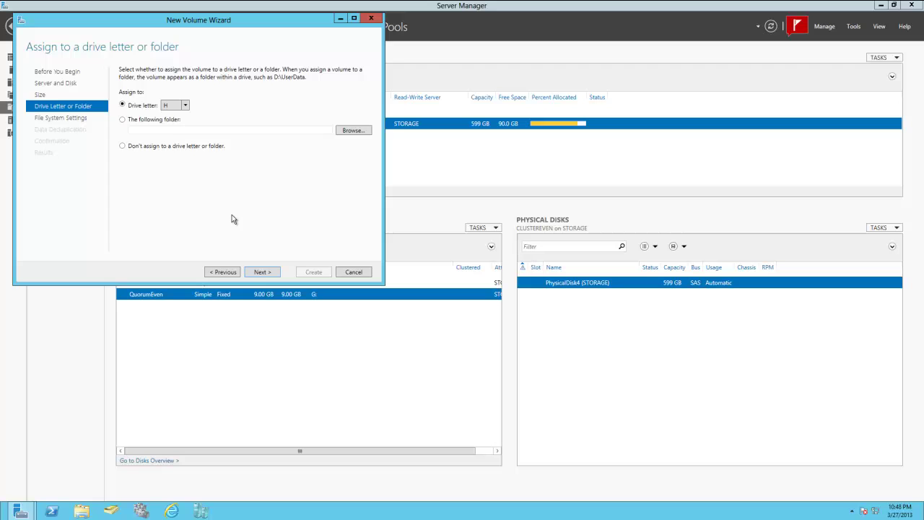
left_click(262, 272)
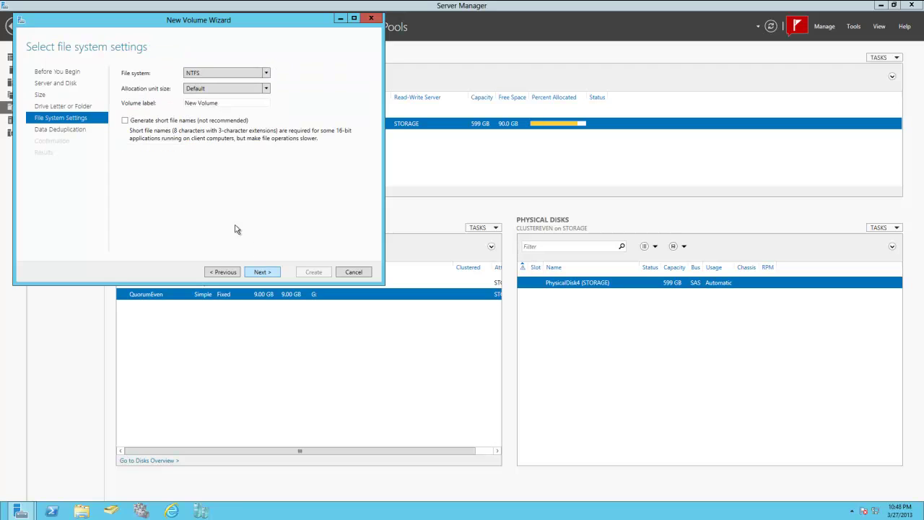
Replace the default label of the H volume, create the volume with data deduplication off, and finish the wizard
triple_click(223, 104)
type("Q")
left_click(266, 272)
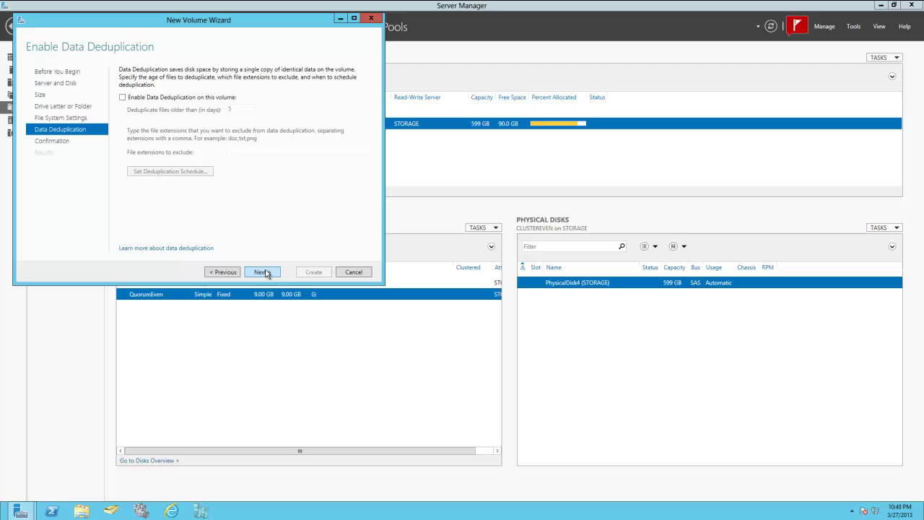
left_click(265, 272)
left_click(308, 272)
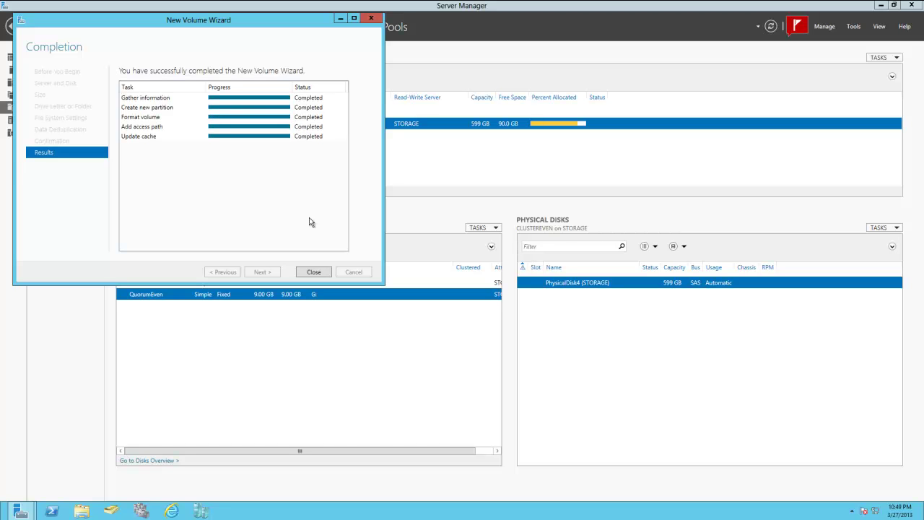
left_click(313, 272)
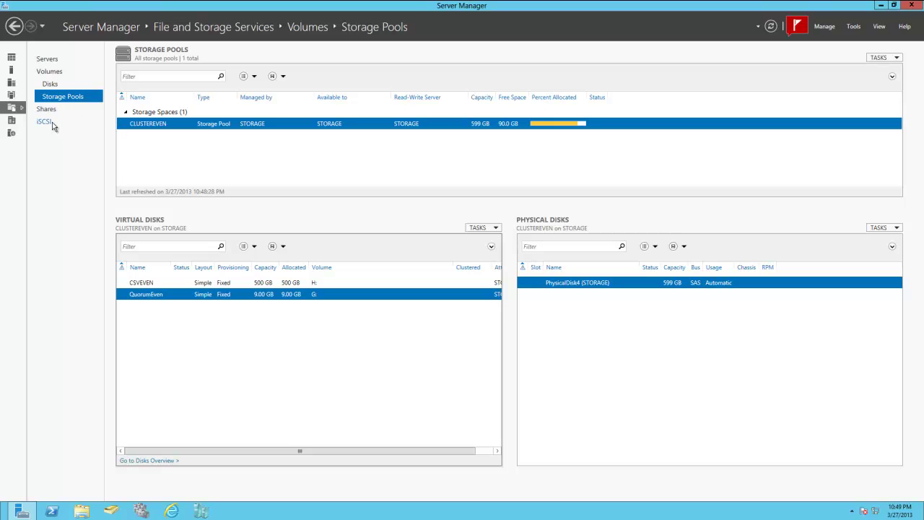
right_click(146, 294)
left_click(494, 229)
left_click(491, 228)
left_click(327, 359)
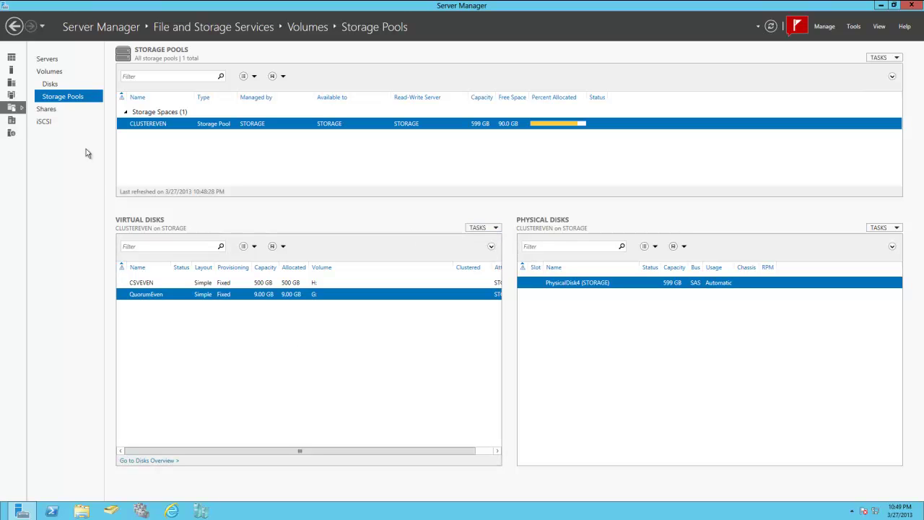
Start a new iSCSI virtual disk on the STORAGE server and choose volume G as its storage location
left_click(45, 121)
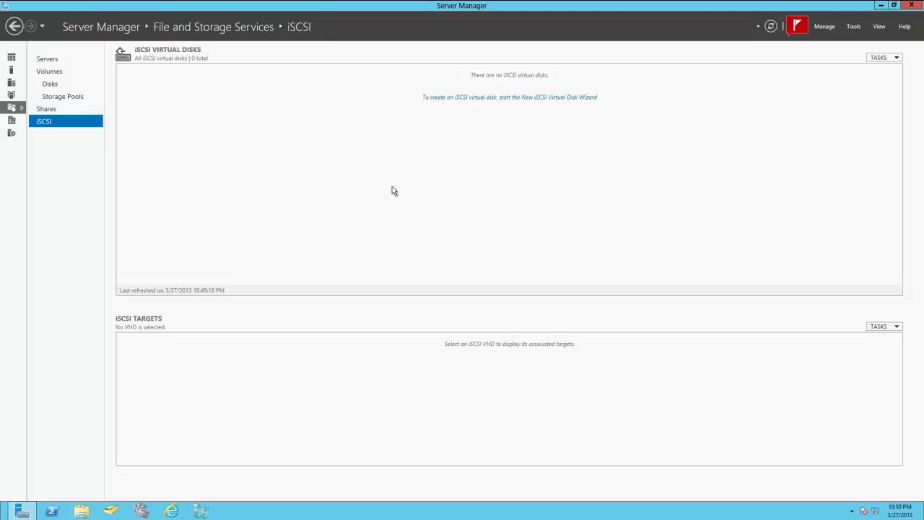
left_click(465, 99)
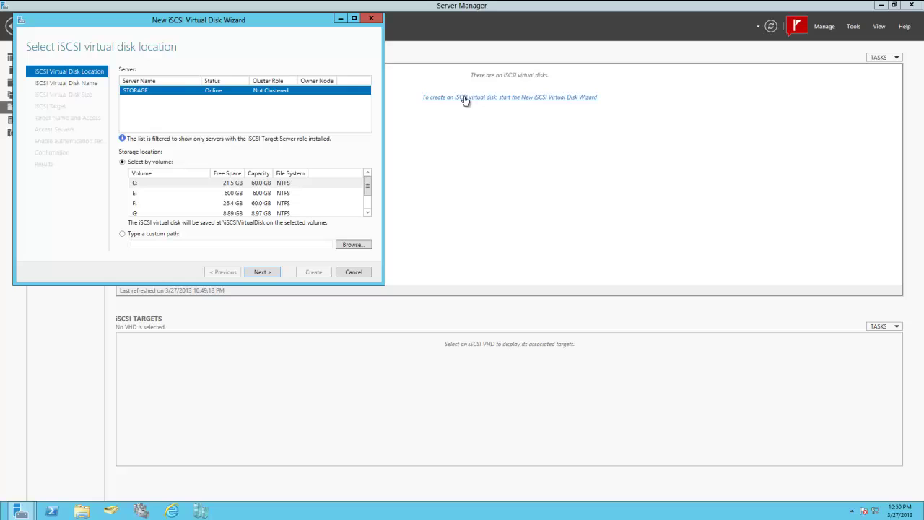
left_click(283, 214)
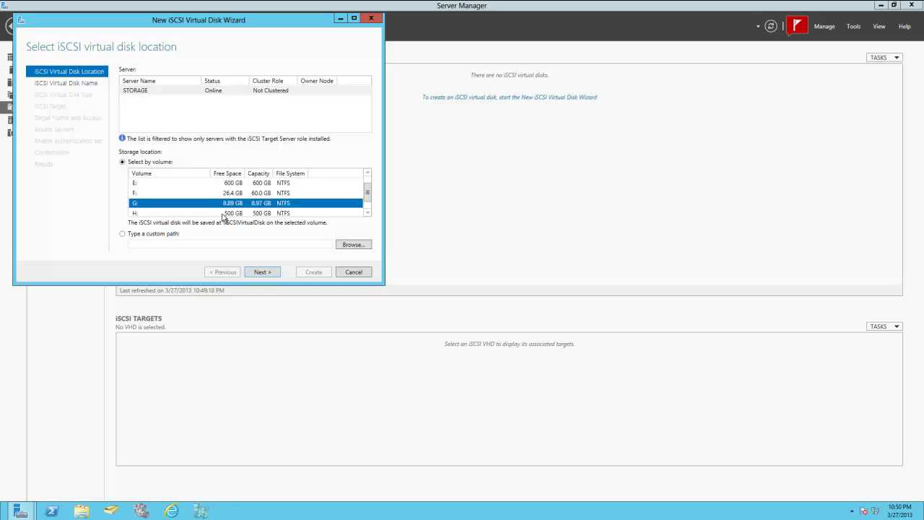
left_click(262, 272)
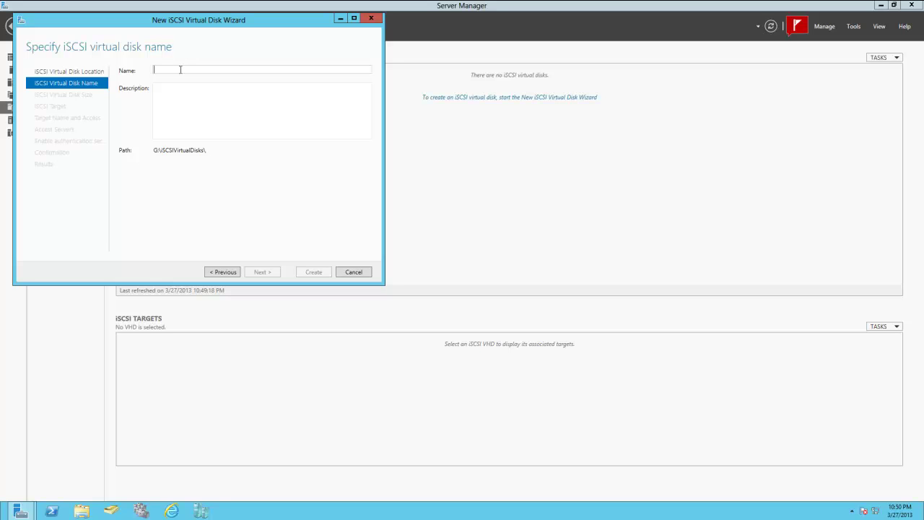
Name the iSCSI virtual disk quorumeven and set its size to 8.89 GB
type("quo")
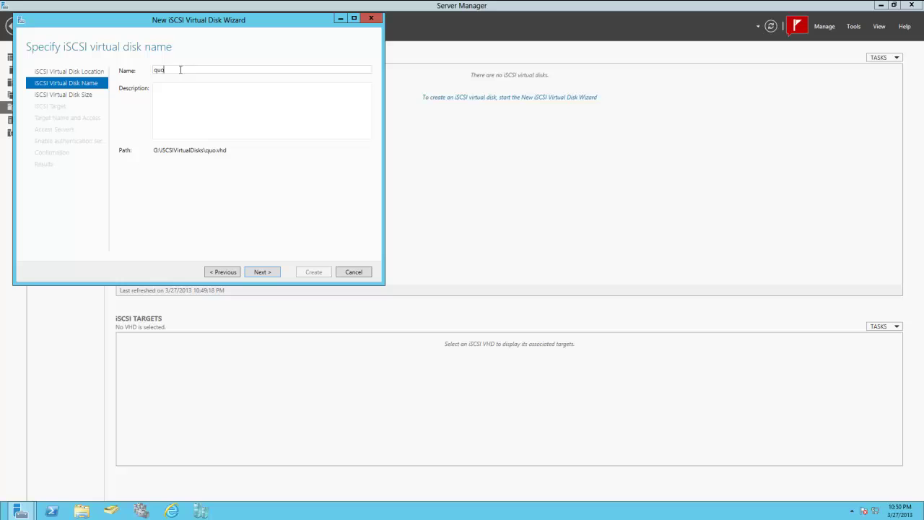
type("rumeven")
left_click(258, 271)
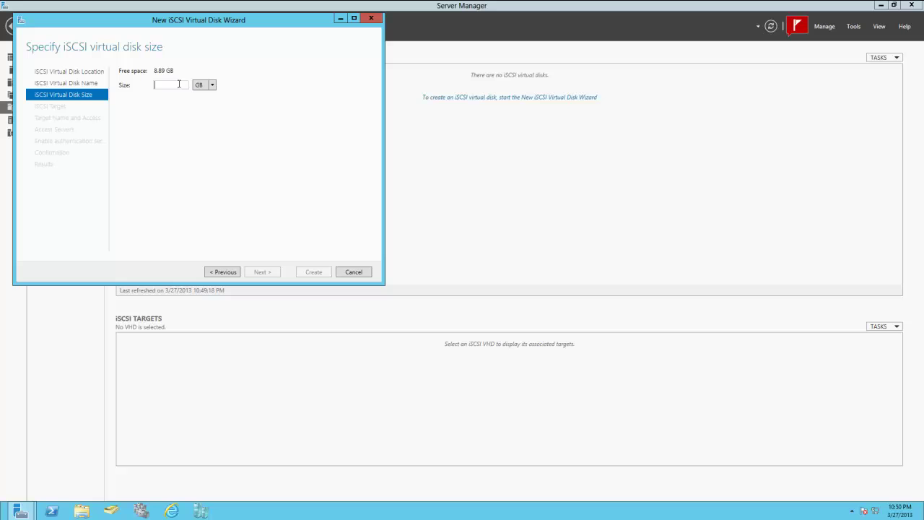
type("8.89")
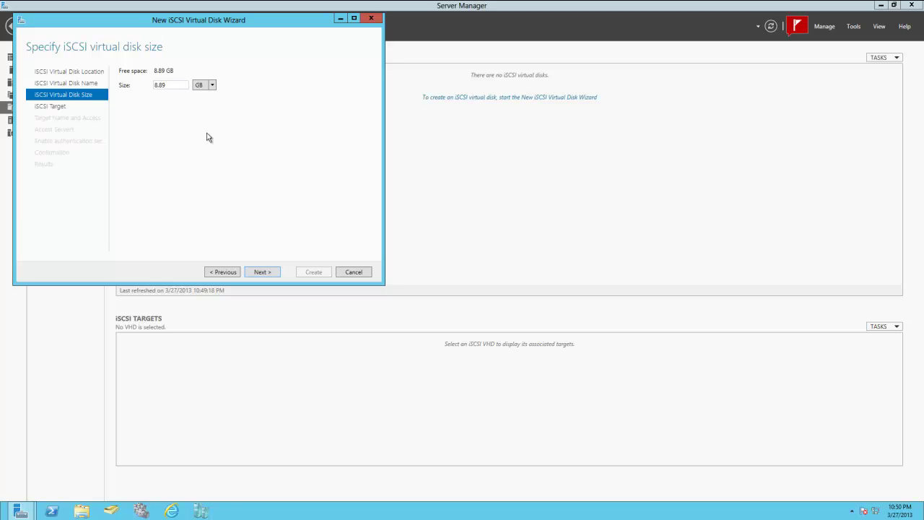
left_click(262, 271)
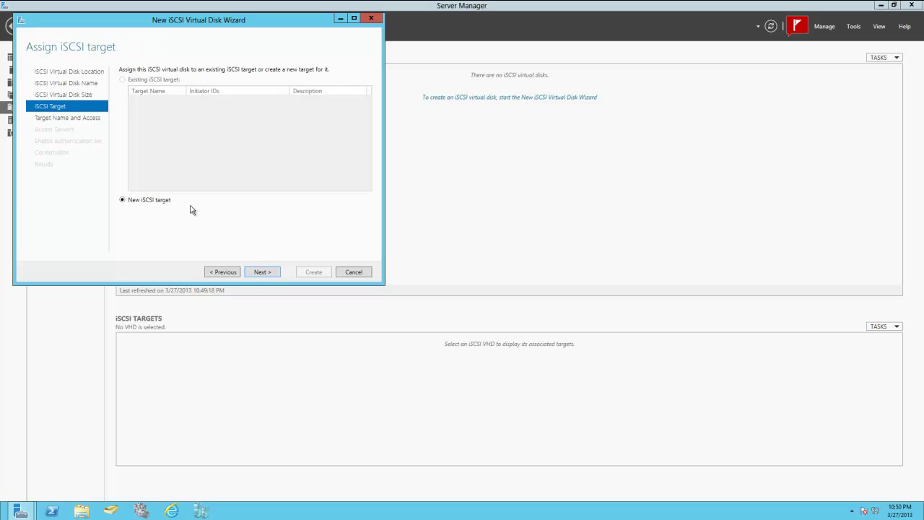
Assign the disk to a new iSCSI target, enter the target's name, and continue to the access server settings
left_click(261, 273)
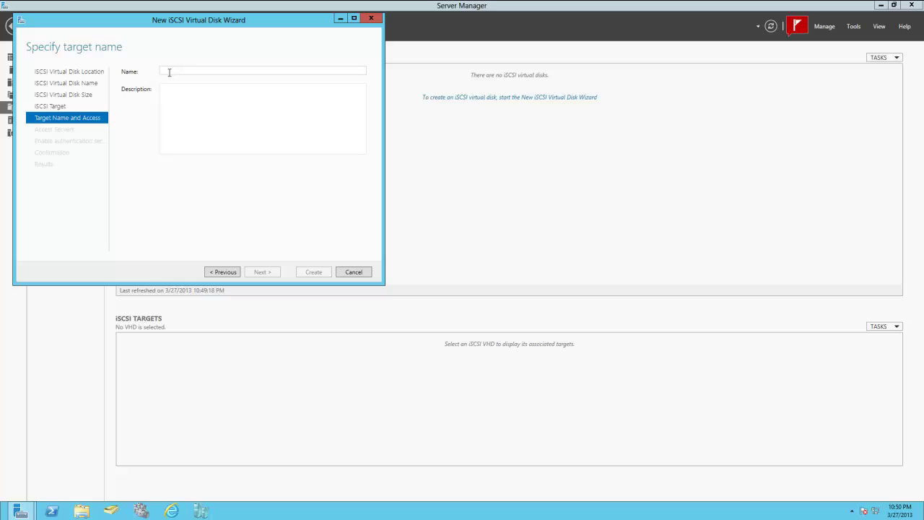
type("cs")
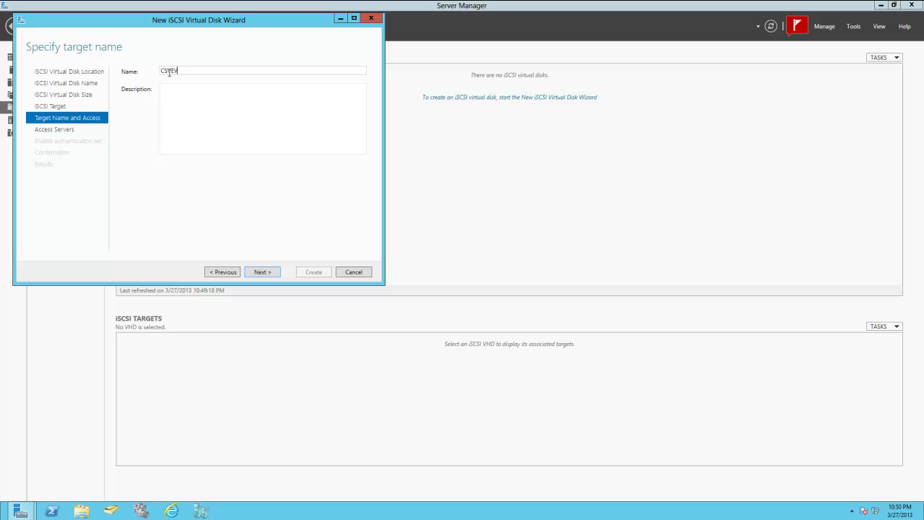
key("BackSpace")
key("BackSpace")
key("BackSpace")
key("BackSpace")
type("c")
left_click(258, 272)
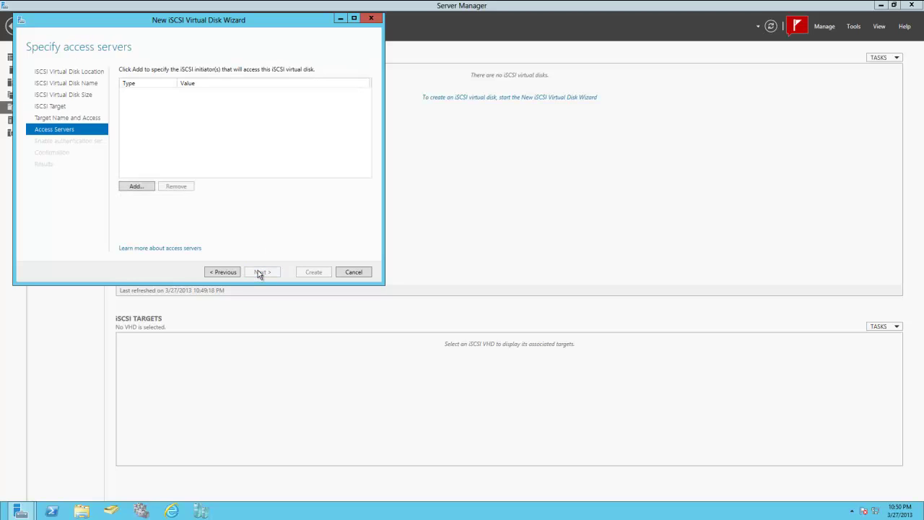
Add hvhost2.lab.local to the access servers, choosing its IQN from the target server's initiator cache
left_click(140, 188)
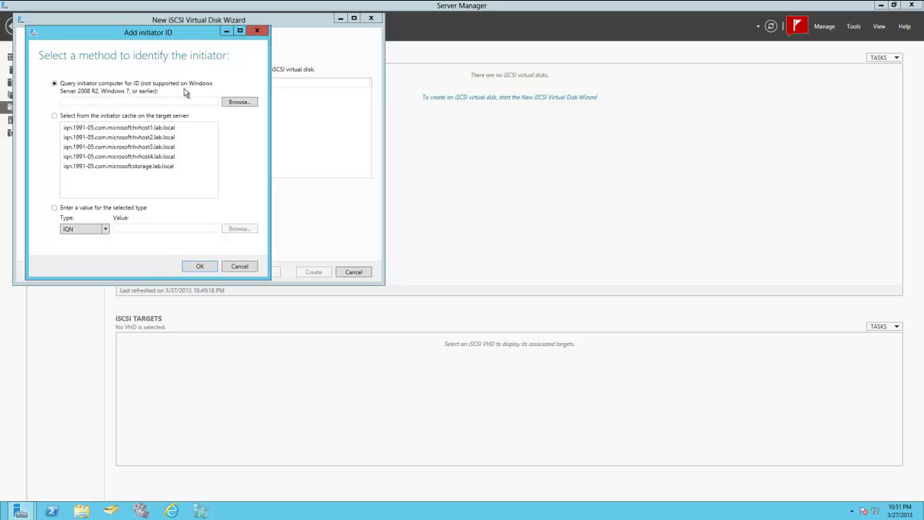
left_click(253, 102)
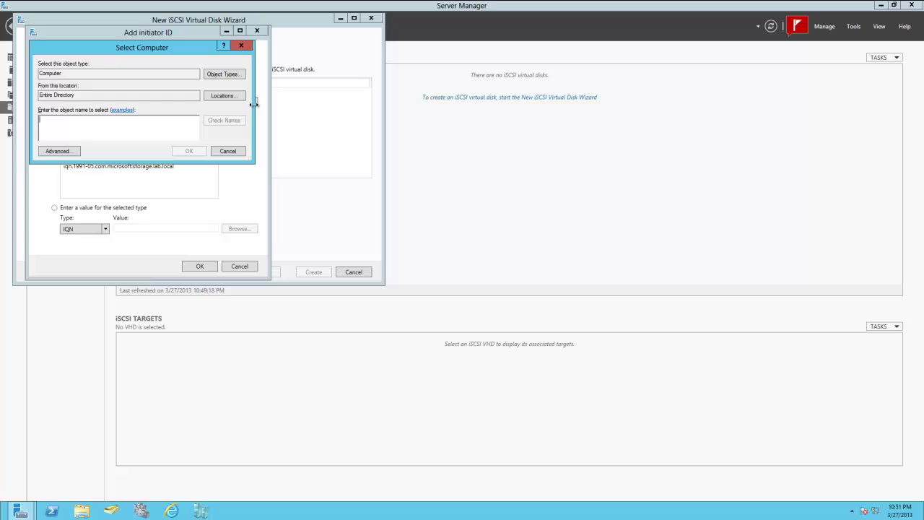
type("hv")
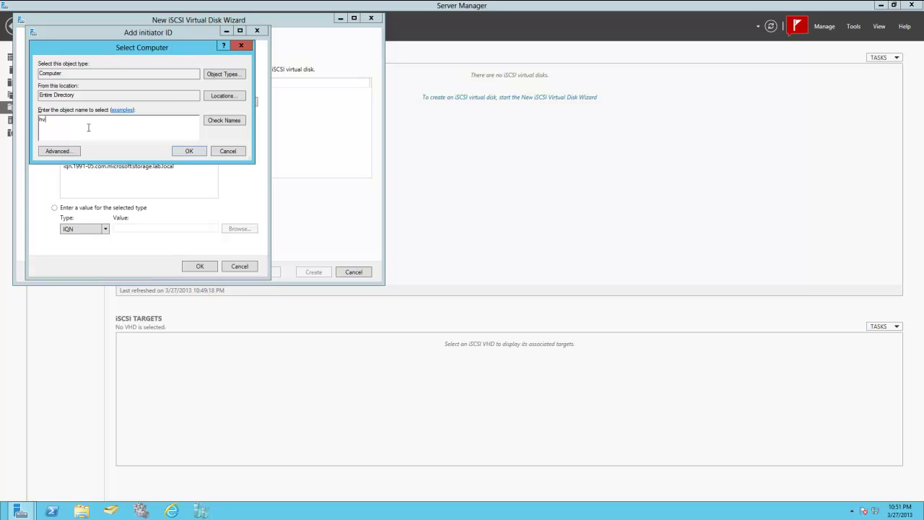
left_click(217, 120)
left_click(186, 153)
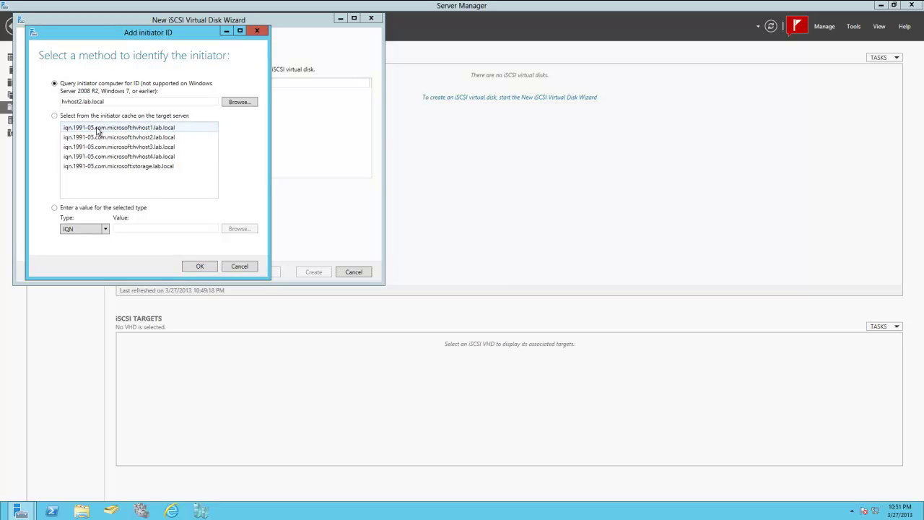
left_click(160, 138)
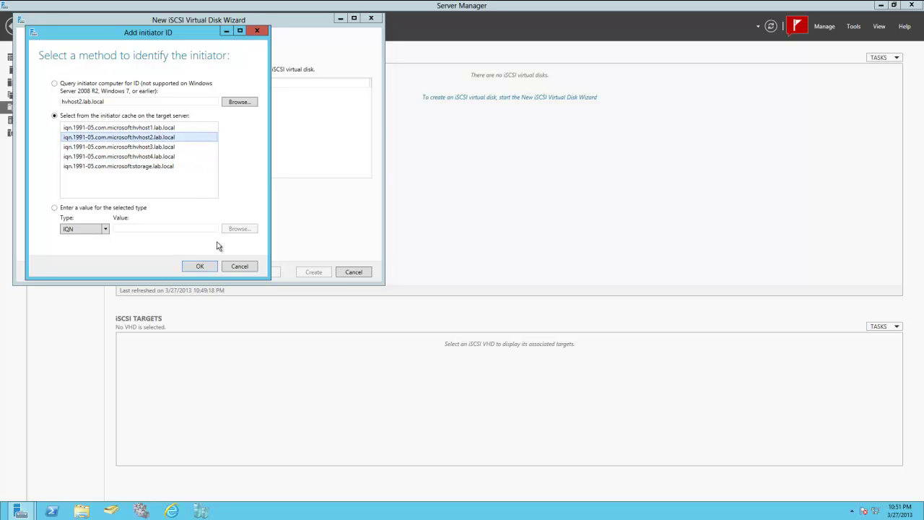
left_click(200, 265)
Add the cached initiator iqn.1991-05.com.microsoft:hvhost4.lab.local as a second access server
left_click(145, 187)
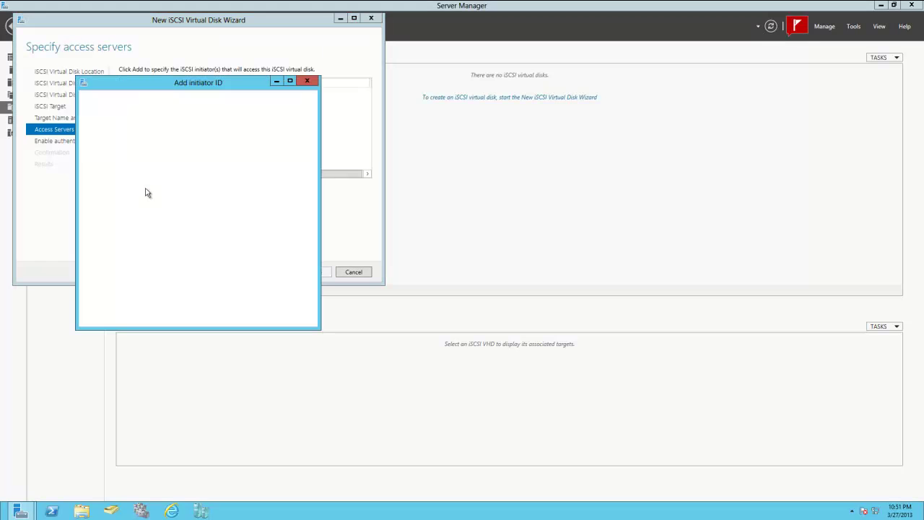
left_click(188, 207)
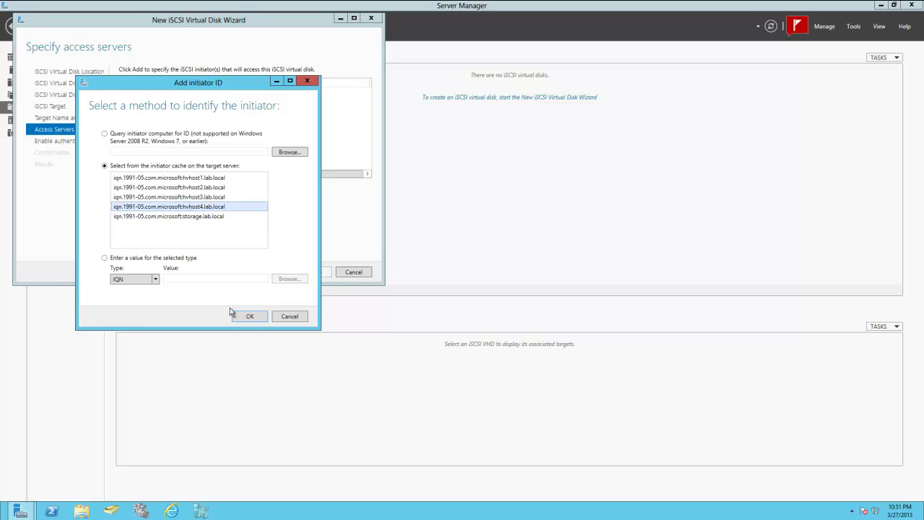
left_click(256, 318)
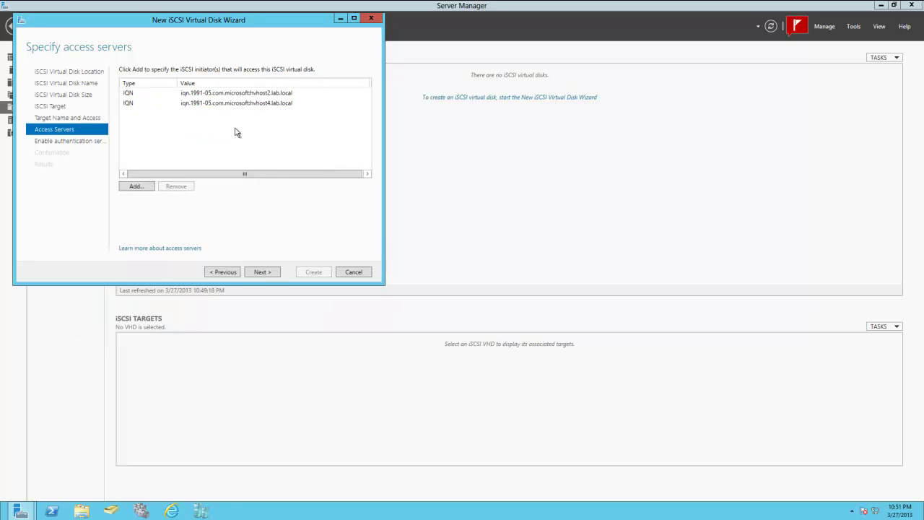
Leave CHAP and reverse CHAP disabled, and create the quorumeven iSCSI virtual disk
left_click(263, 272)
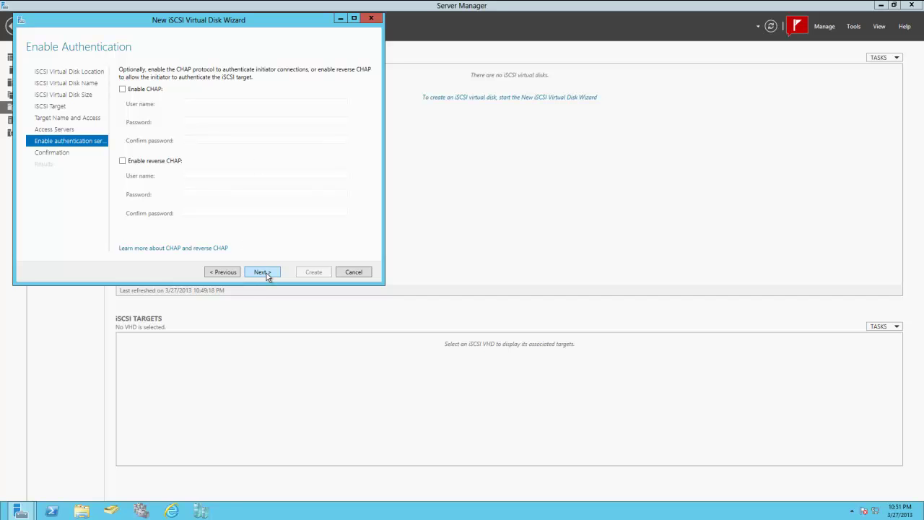
left_click(260, 273)
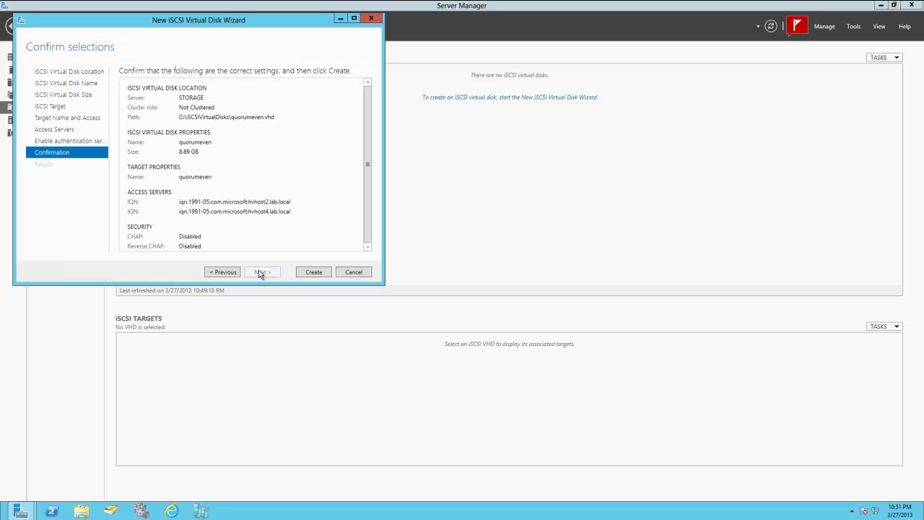
left_click(312, 272)
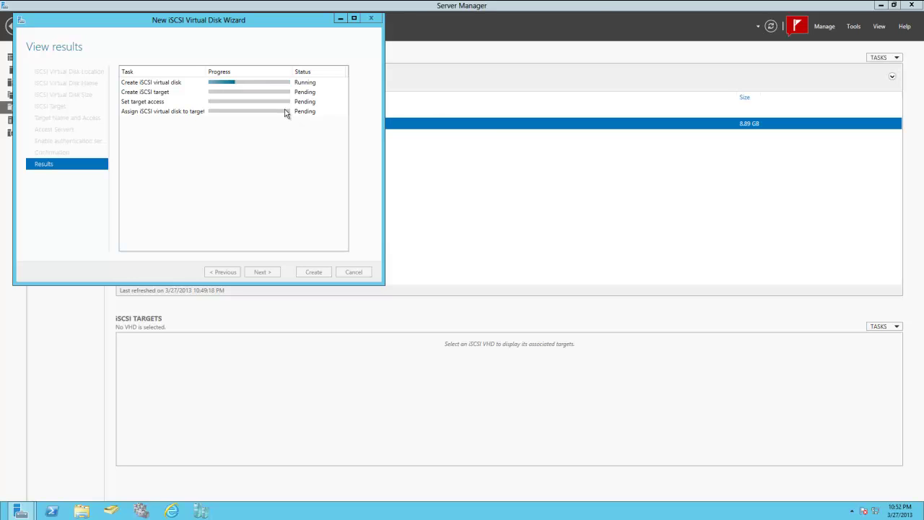
Expand the STORAGE group in the iSCSI virtual disk list and close the finished quorumeven wizard
left_click_drag(282, 24, 340, 39)
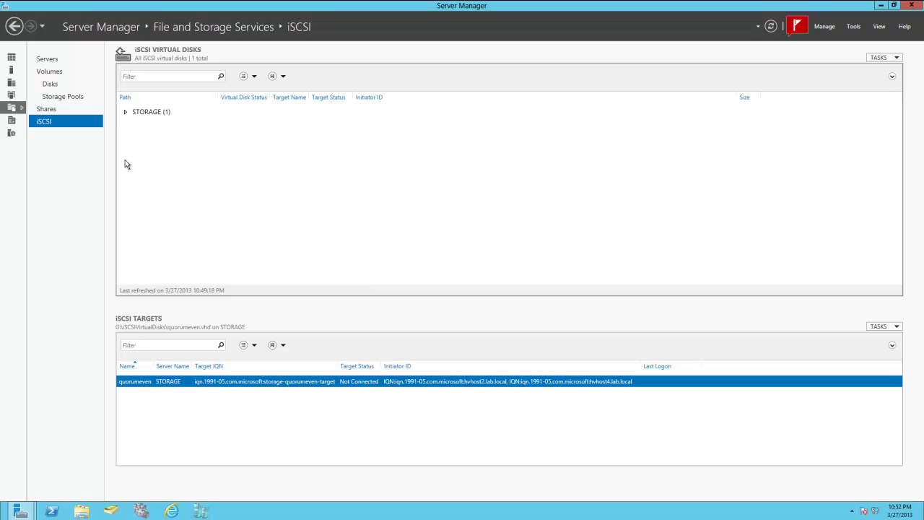
left_click(126, 113)
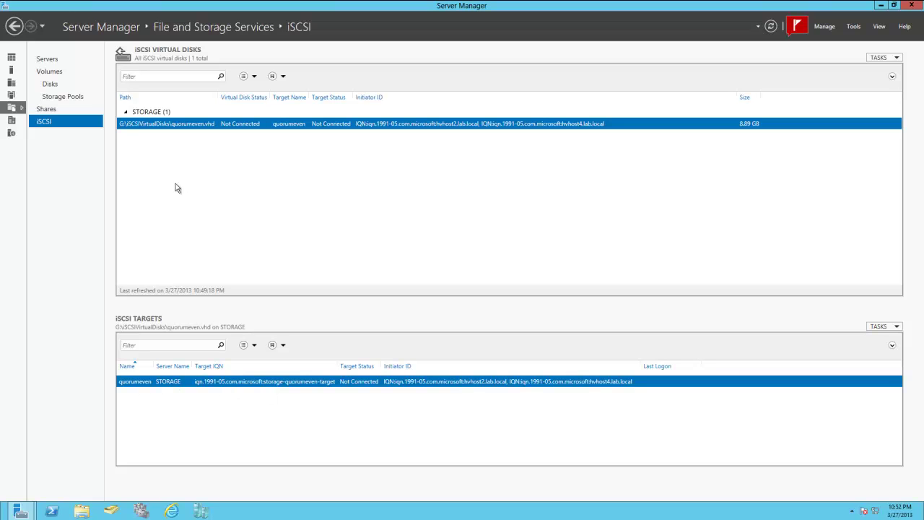
right_click(173, 154)
left_click(216, 159)
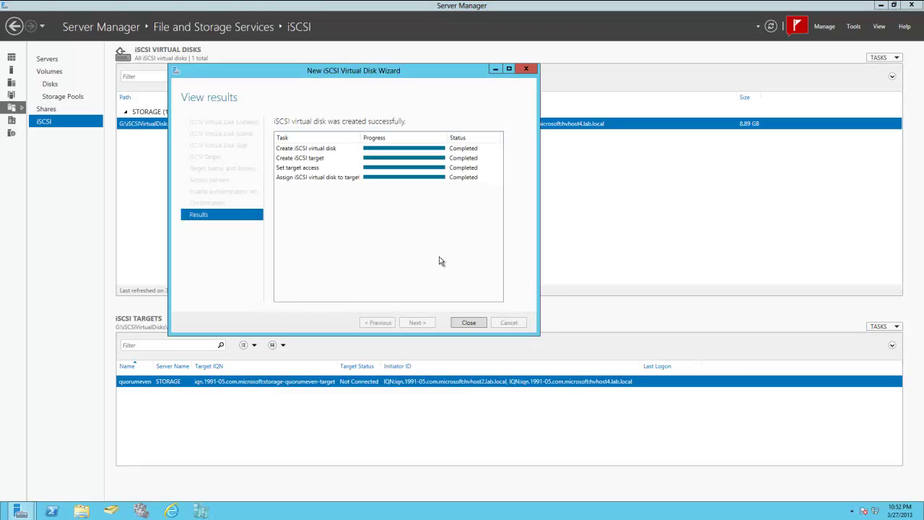
left_click(468, 322)
Start another iSCSI virtual disk on the STORAGE server and choose volume E as its storage location
right_click(186, 152)
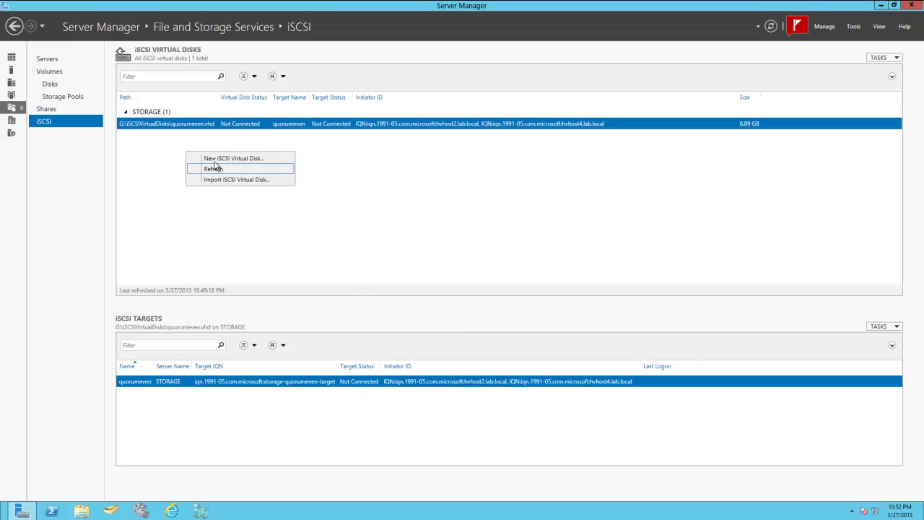
left_click(217, 165)
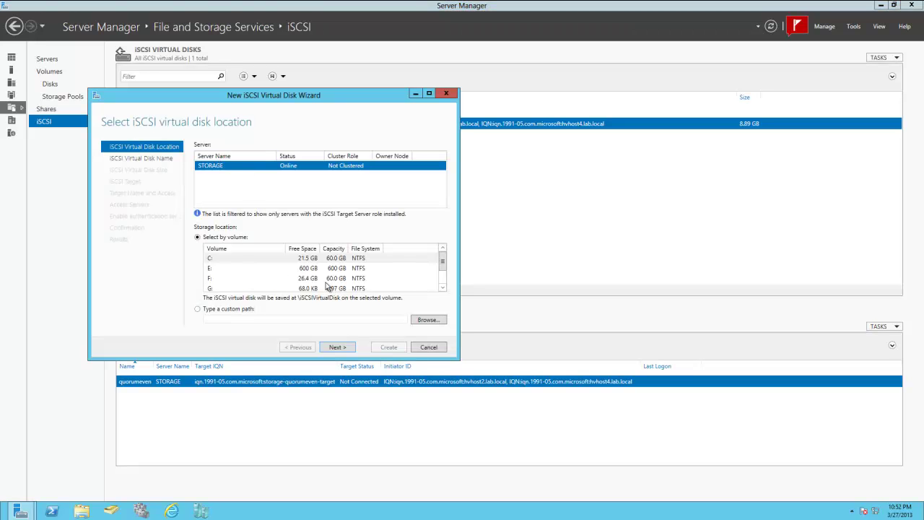
left_click(313, 269)
left_click(335, 347)
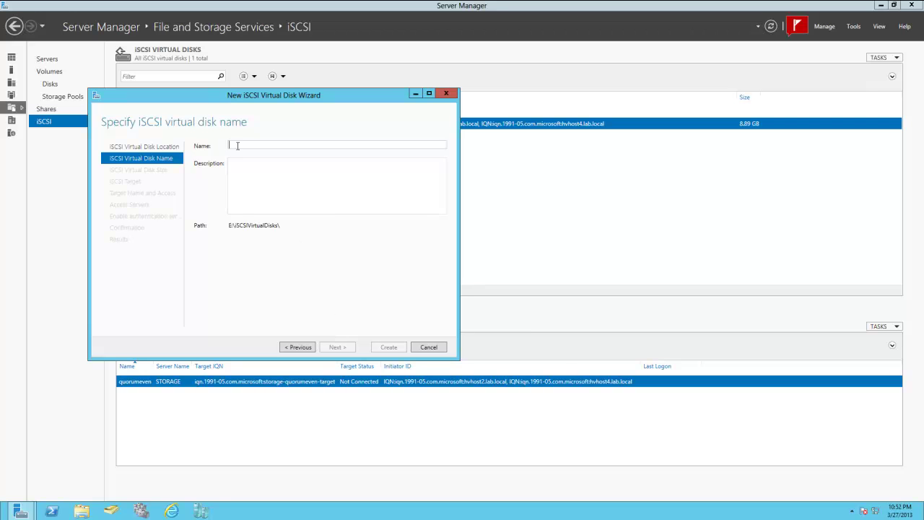
Name the iSCSI virtual disk CSVEVEN and set its size to 600 GB
left_click(236, 146)
type("CSV")
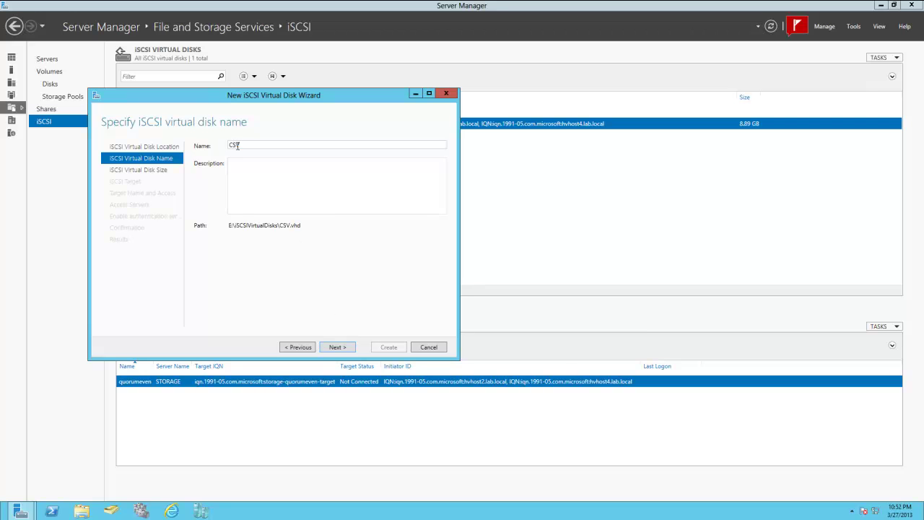
type("EVEN")
left_click(334, 347)
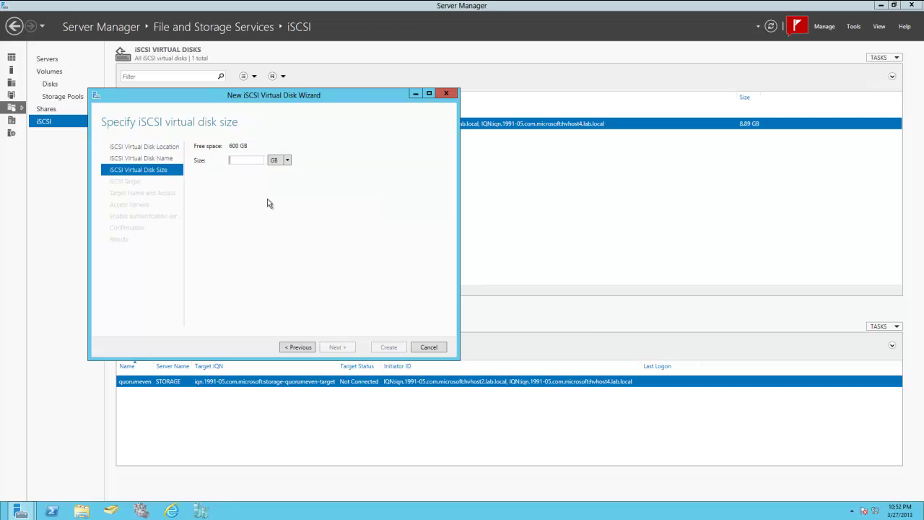
type("600")
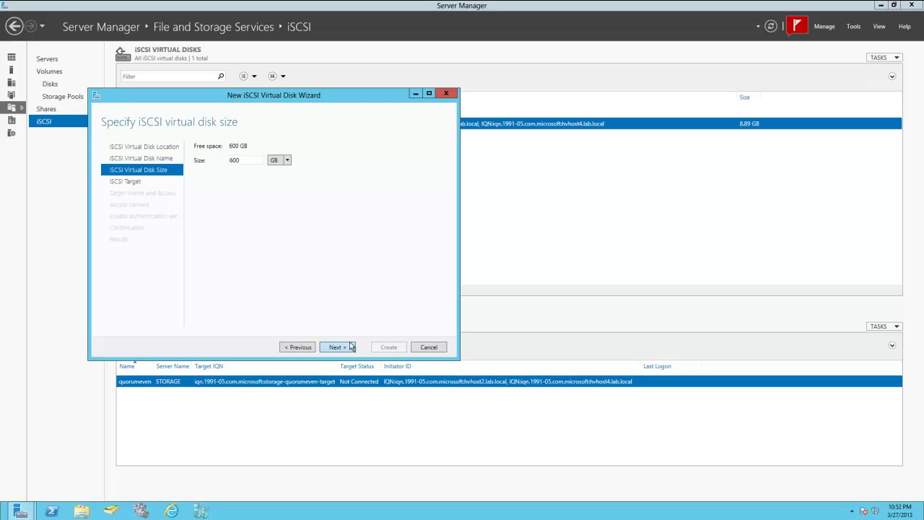
left_click(351, 347)
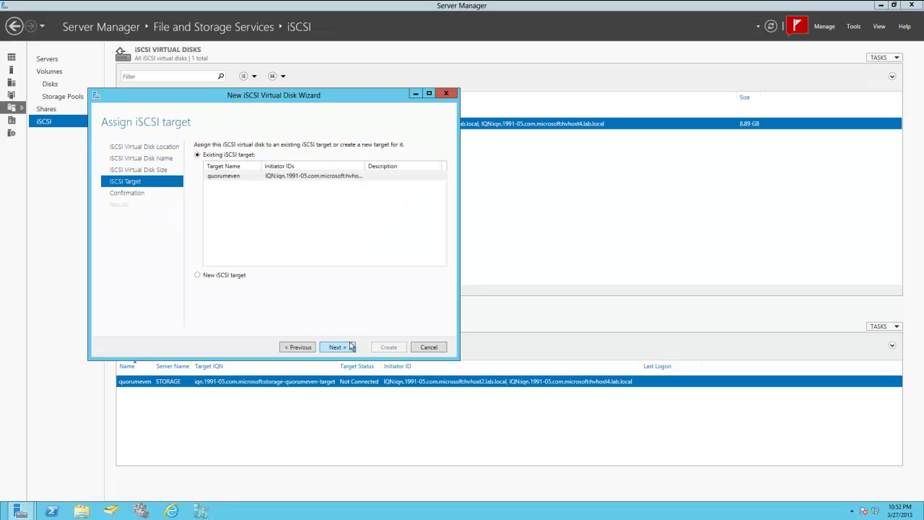
Assign the disk to a new iSCSI target named csveven and continue to the access server settings
left_click(199, 276)
left_click(337, 347)
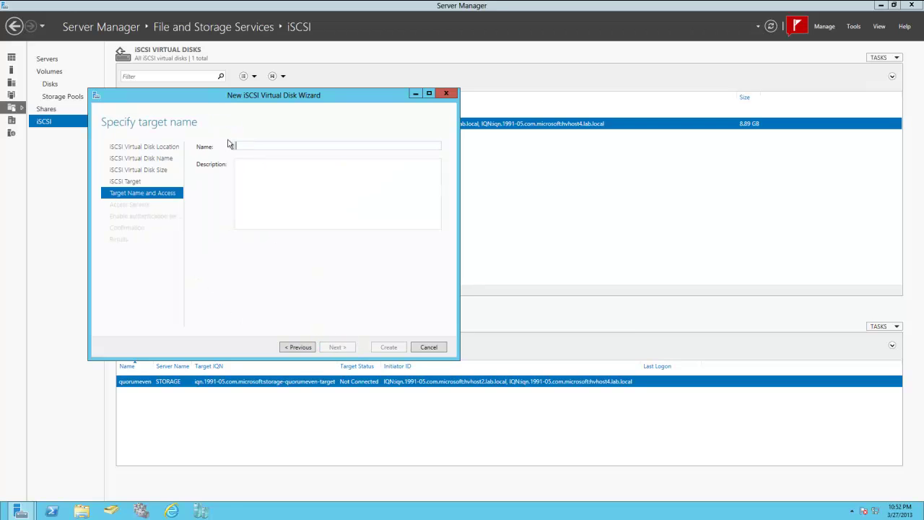
type("q")
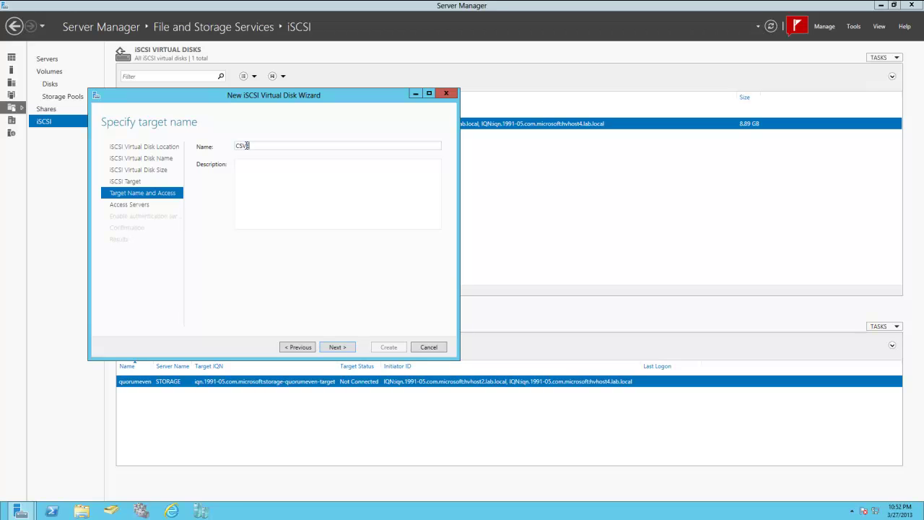
left_click(337, 347)
Add the cached initiators for hvhost2.lab.local and hvhost4.lab.local as access servers of the csveven target
left_click(210, 262)
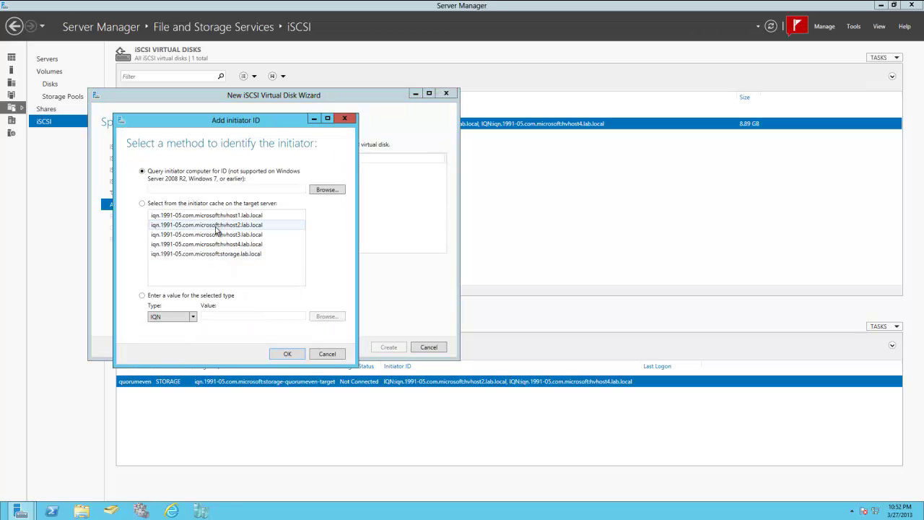
left_click(233, 227)
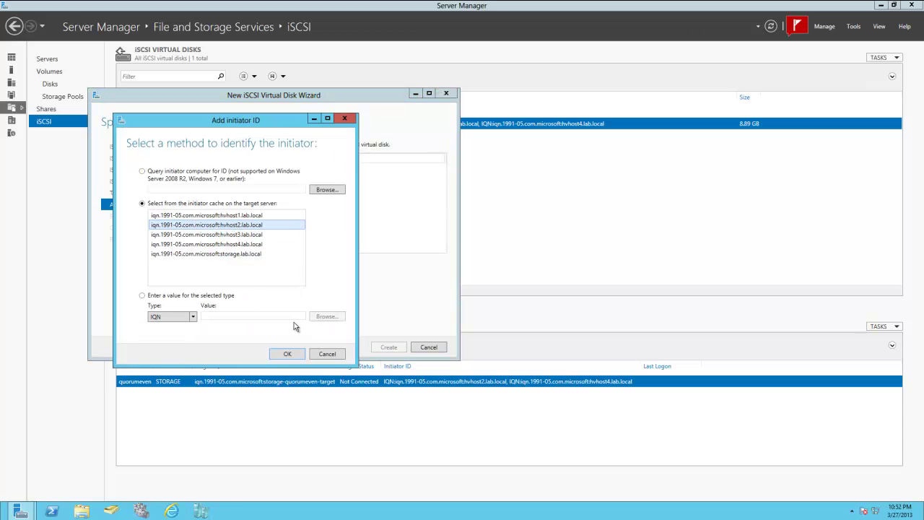
left_click(286, 354)
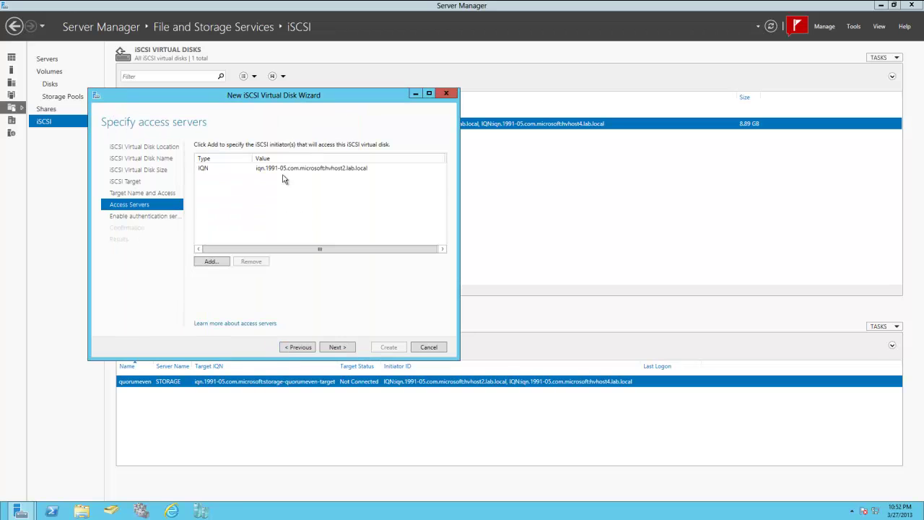
left_click(210, 262)
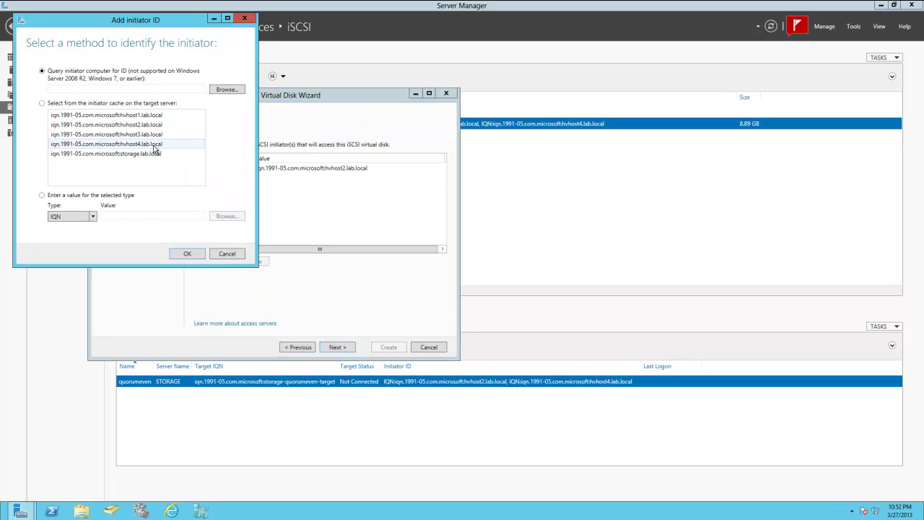
left_click(126, 144)
left_click(187, 254)
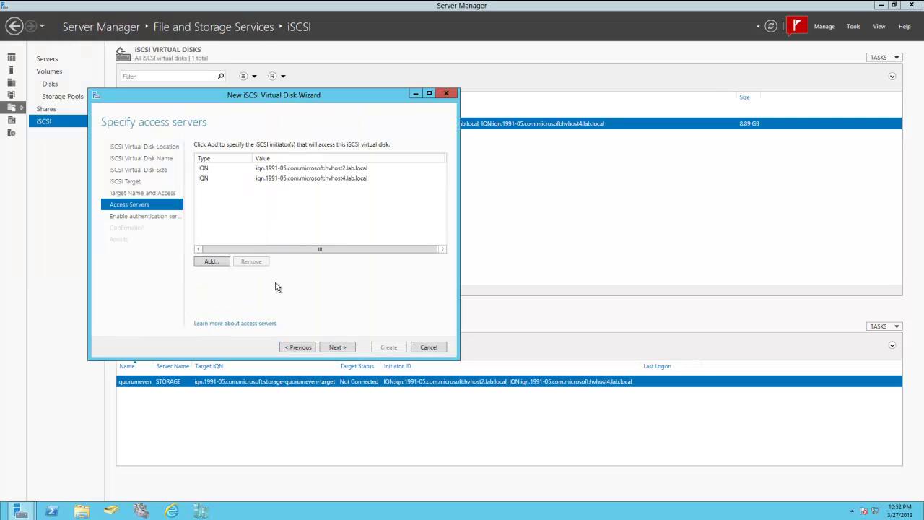
Create the CSVEVEN iSCSI virtual disk with CHAP authentication left disabled, and close the finished wizard
left_click(337, 347)
left_click(338, 348)
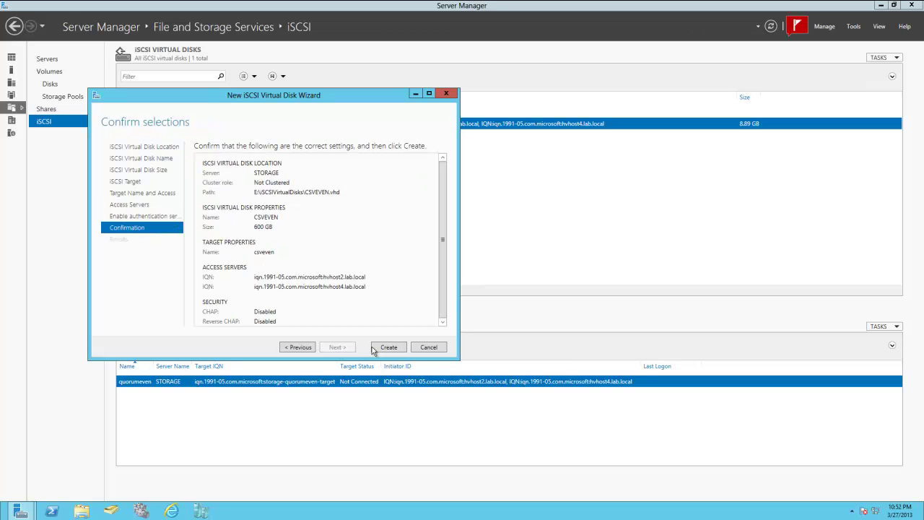
left_click(387, 348)
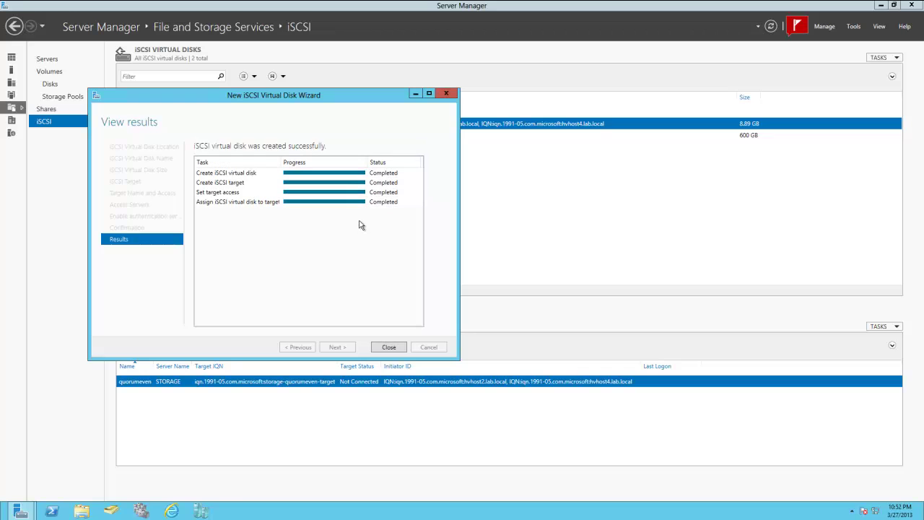
left_click(389, 348)
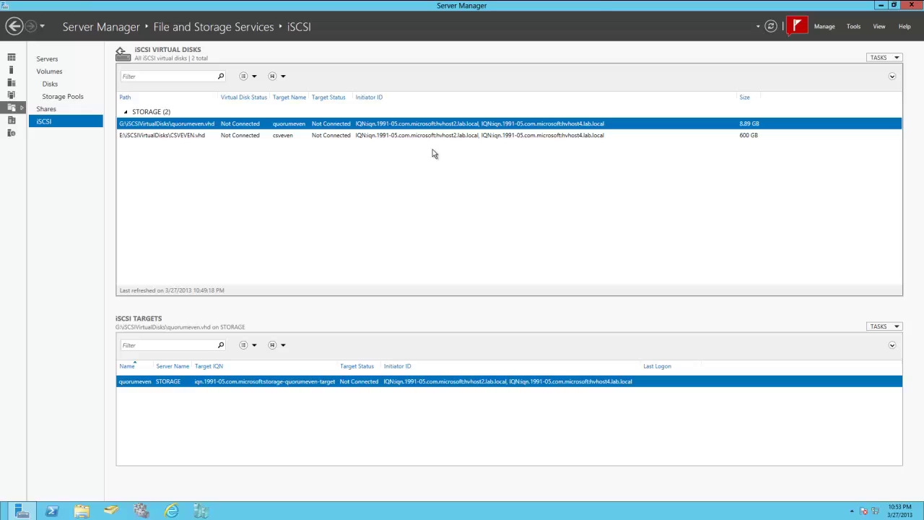
Switch to the Hyper-V Server 2012 virtual machine and sign in to the LAB administrator account with its password
mouse_move(335, 5)
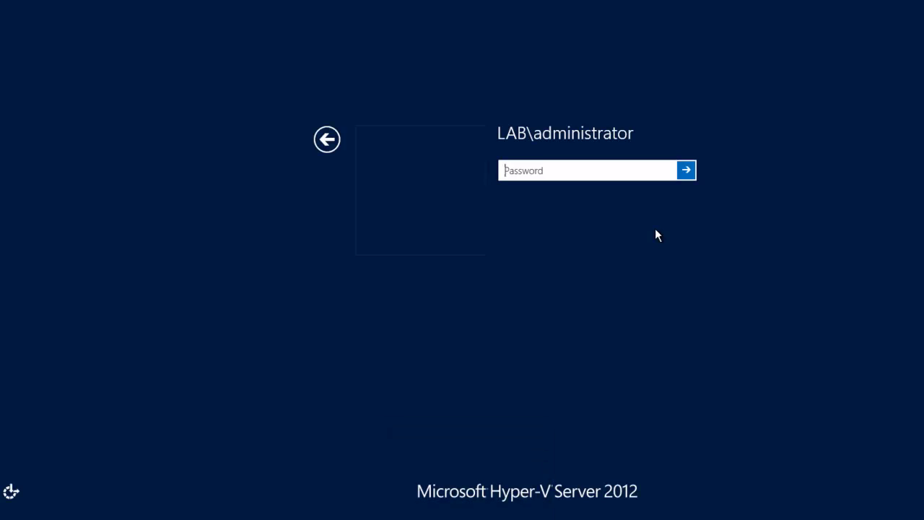
type("********")
key("Return")
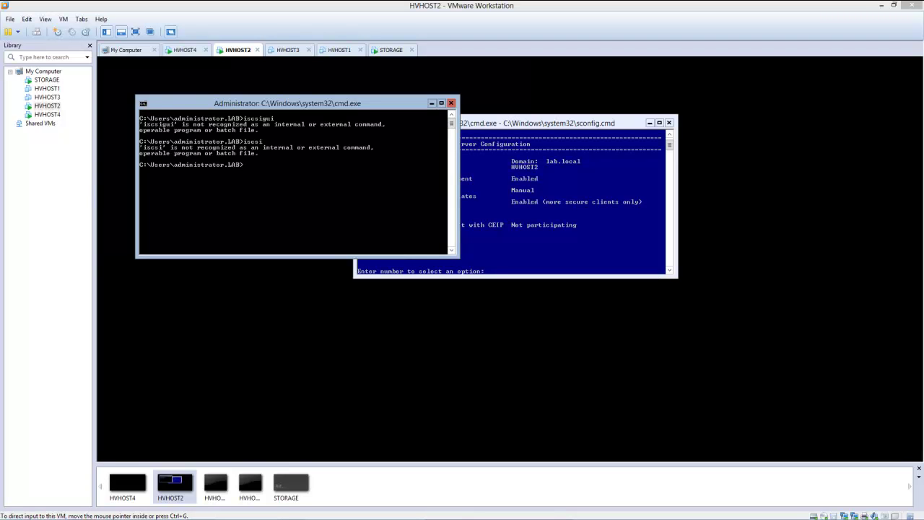
Paste and run iscsicli QAddTargetPortal 192.168.1.128 in HVHOST2's command prompt
right_click(257, 165)
left_click(280, 193)
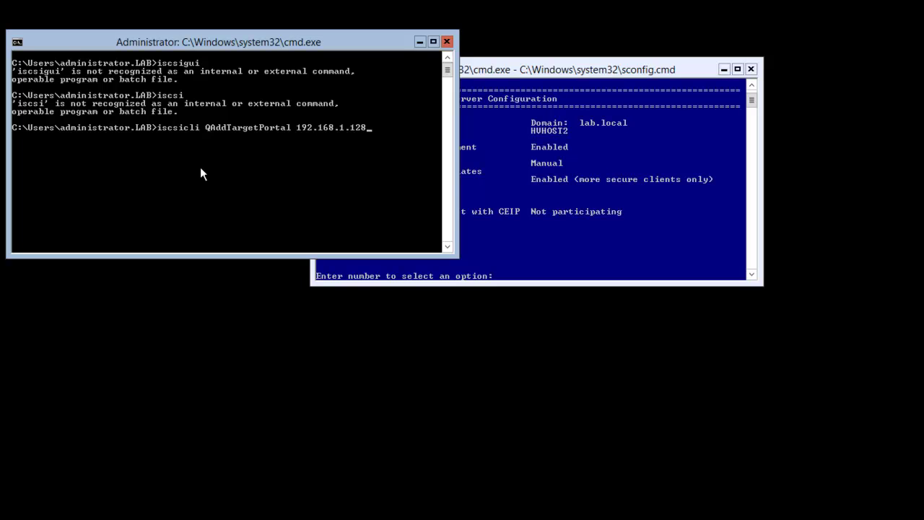
key("Return")
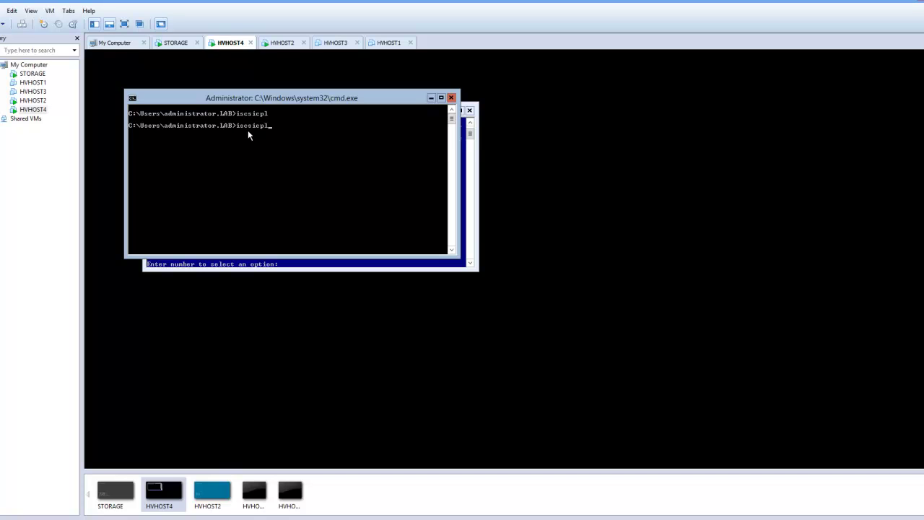
Launch the iSCSI Initiator on HVHOST4 and connect the storage-csveven-target with multi-path enabled
key("Return")
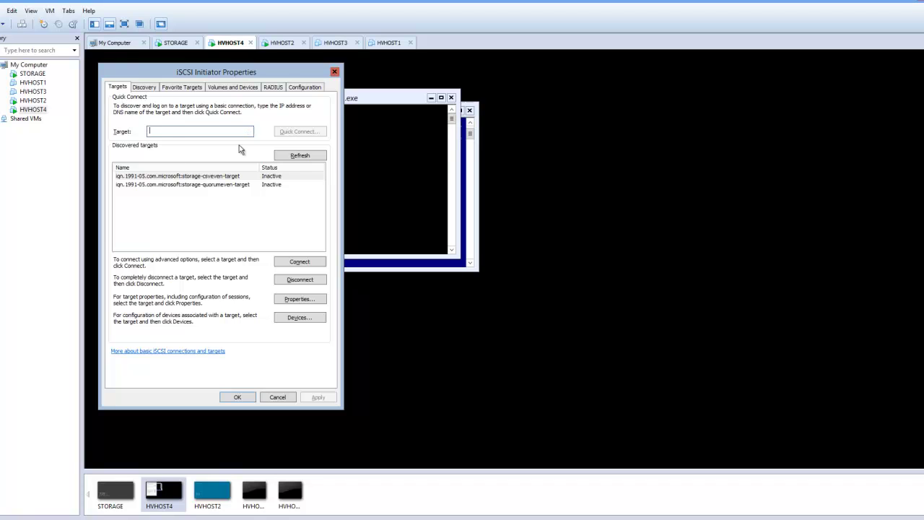
left_click(211, 178)
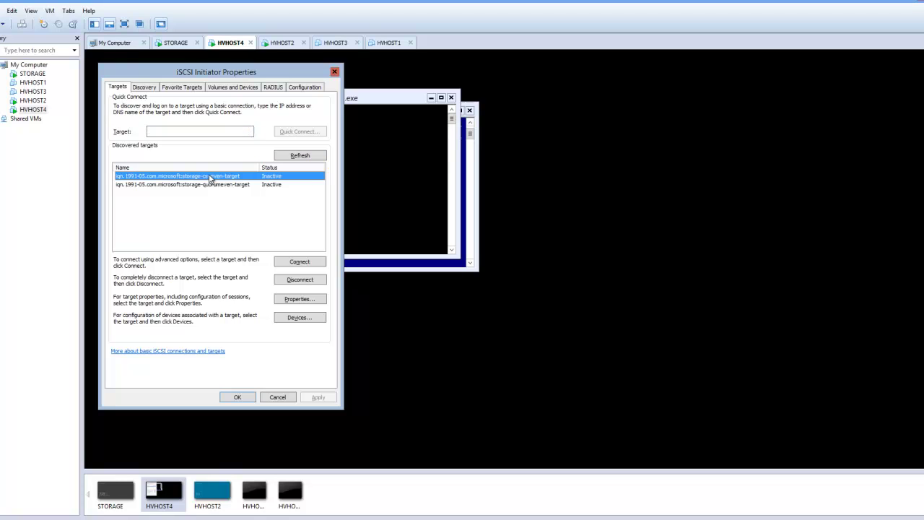
left_click(296, 264)
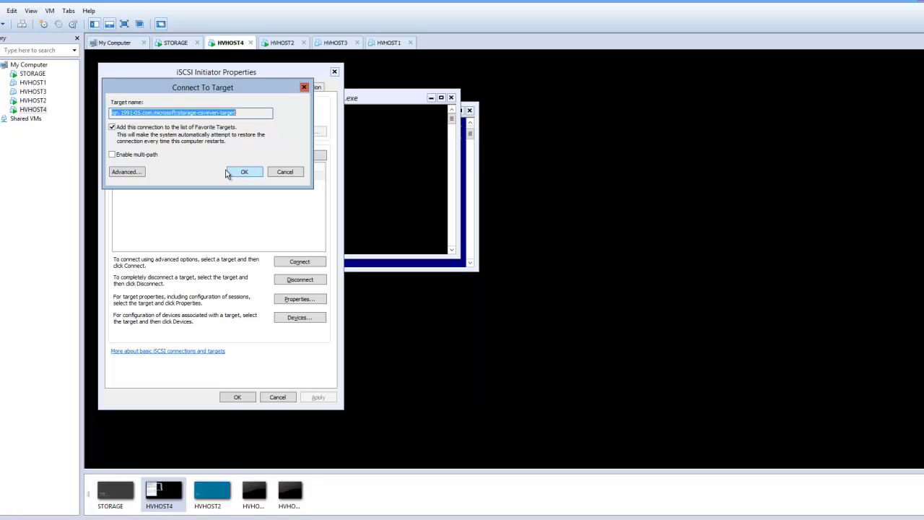
left_click(130, 156)
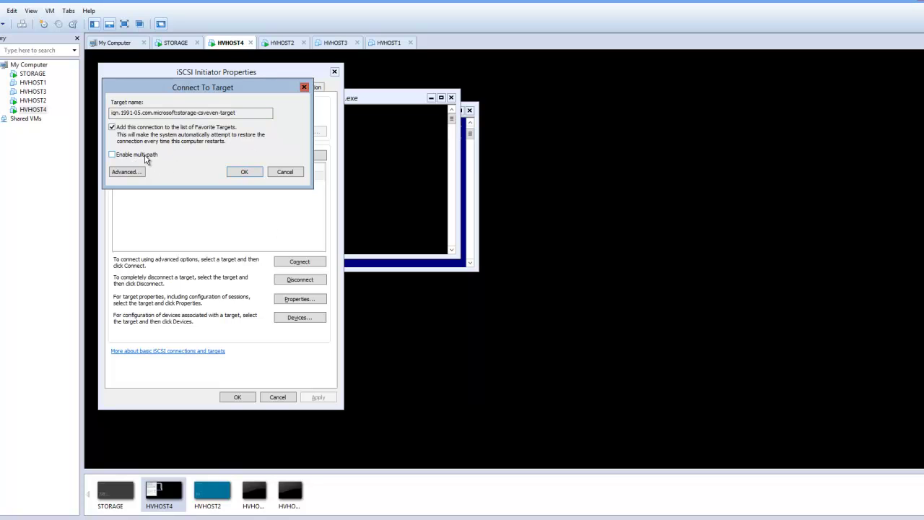
left_click(144, 156)
left_click(246, 174)
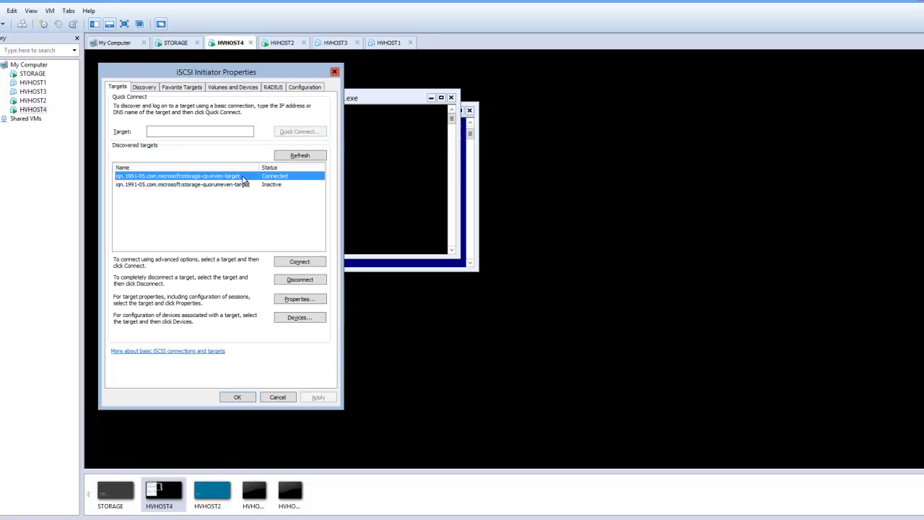
Connect HVHOST4 to the storage-quorumeven-target with multi-path enabled
left_click(222, 185)
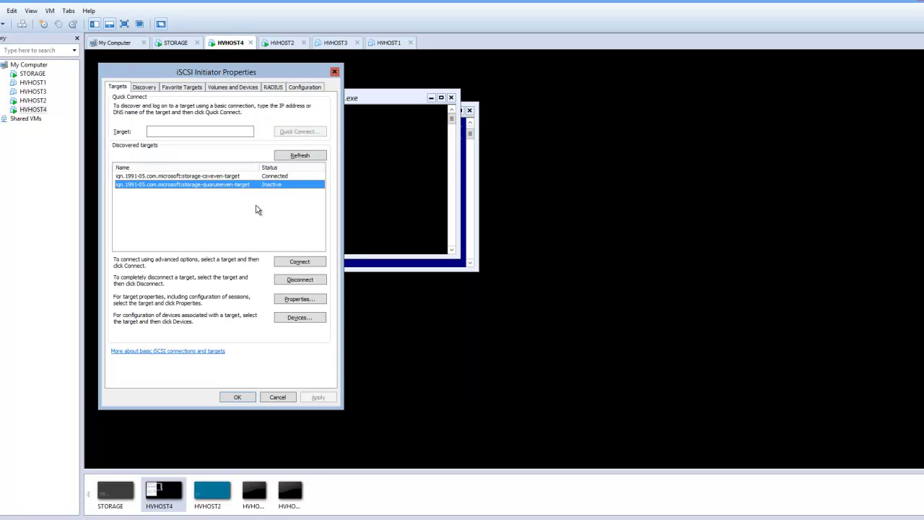
left_click(300, 262)
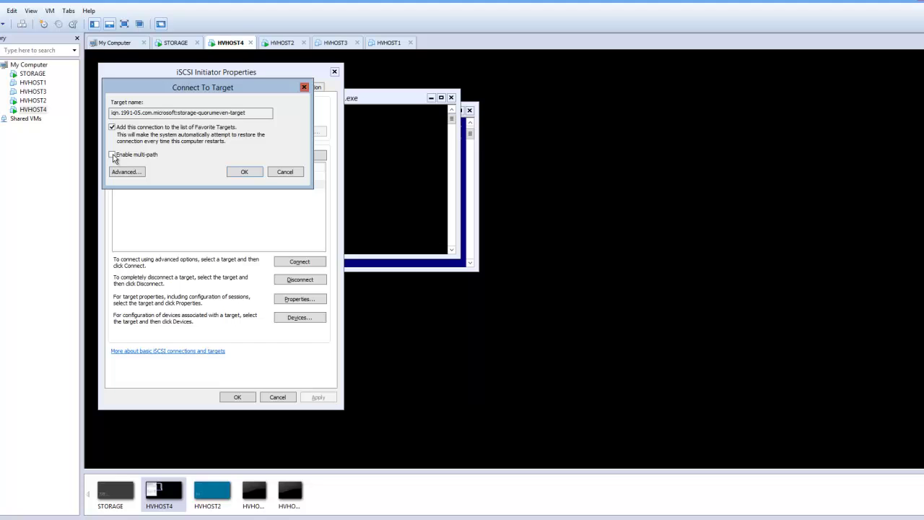
left_click(113, 156)
left_click(245, 173)
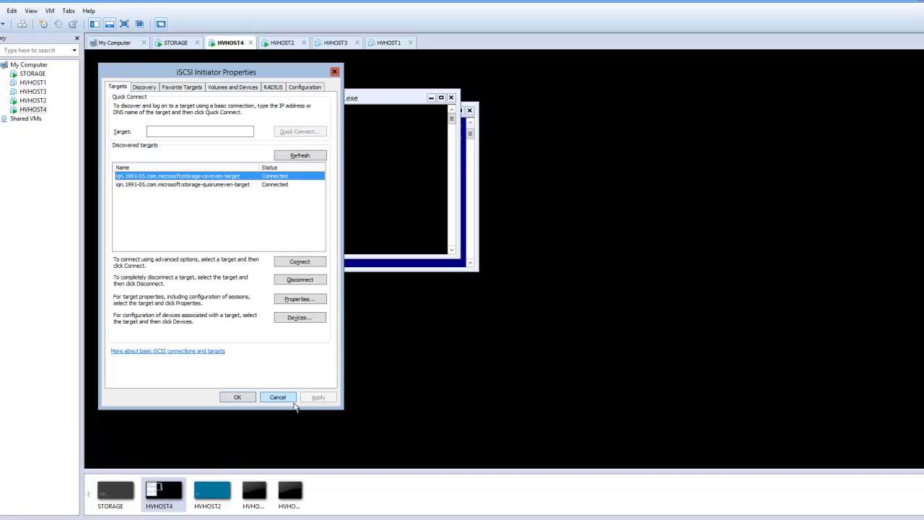
Auto-configure the iSCSI volumes and devices on HVHOST4 and accept the initiator properties
left_click(241, 88)
left_click(299, 252)
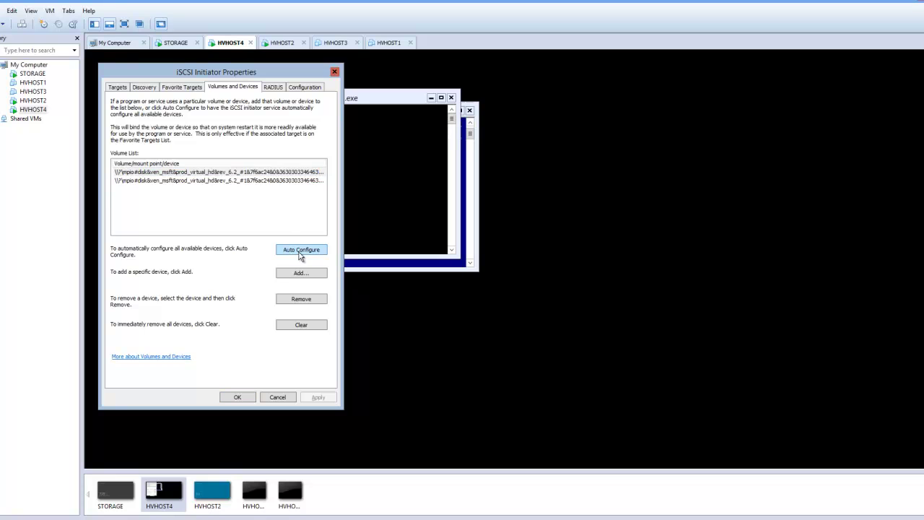
left_click(237, 397)
Switch to the HVHOST2 virtual machine and sign in to the LAB administrator account with its password
left_click(288, 45)
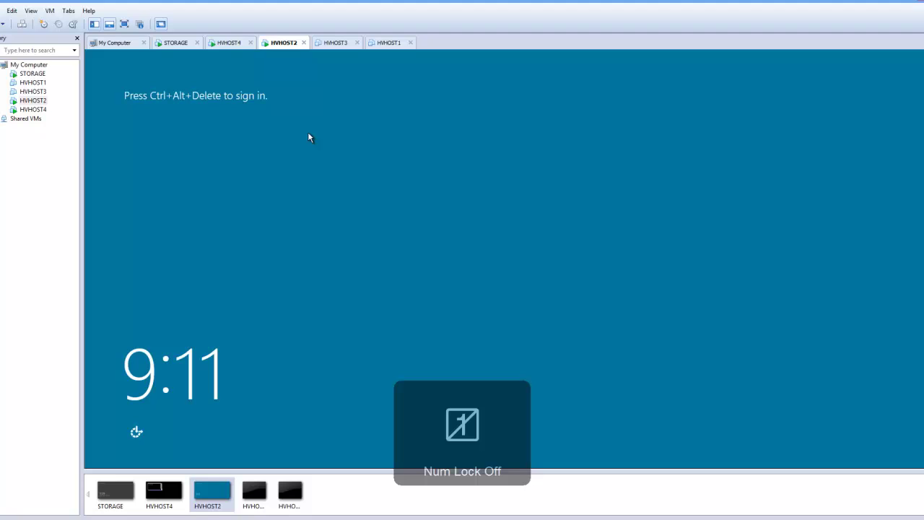
key("ctrl+alt+Insert")
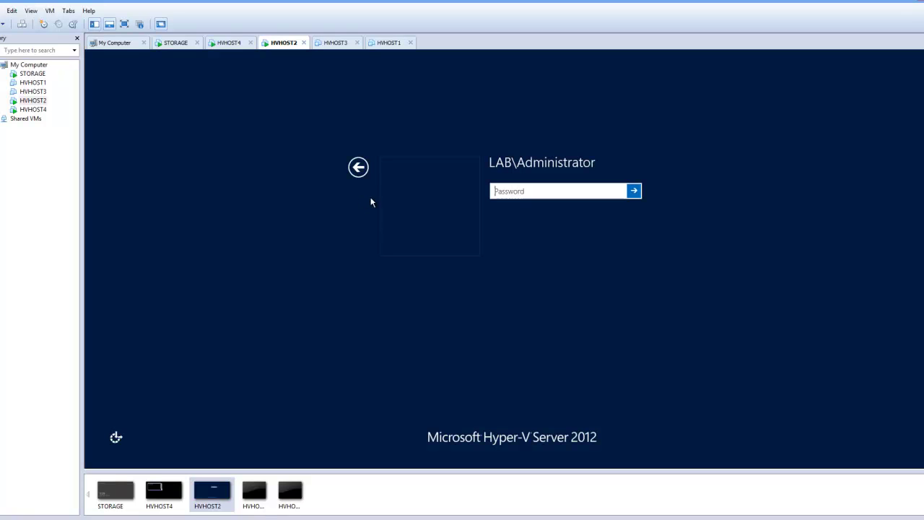
type("••")
key("Return")
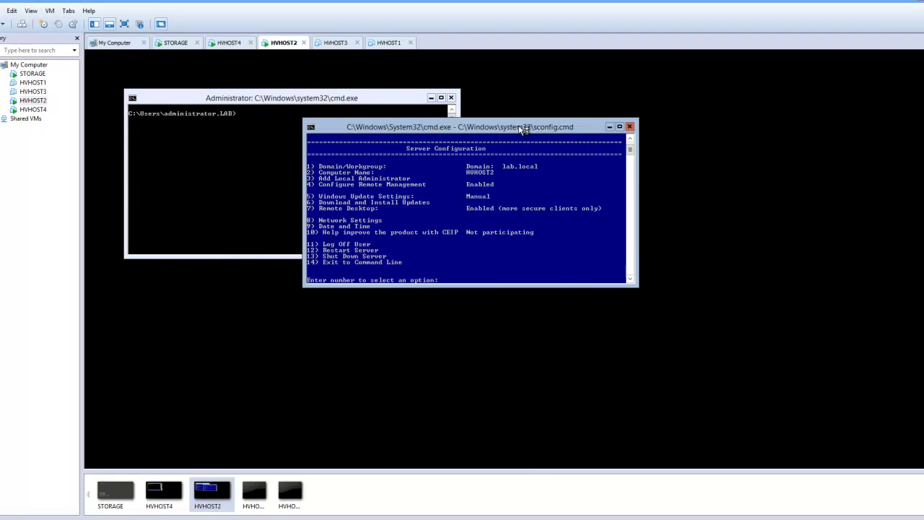
left_click(228, 145)
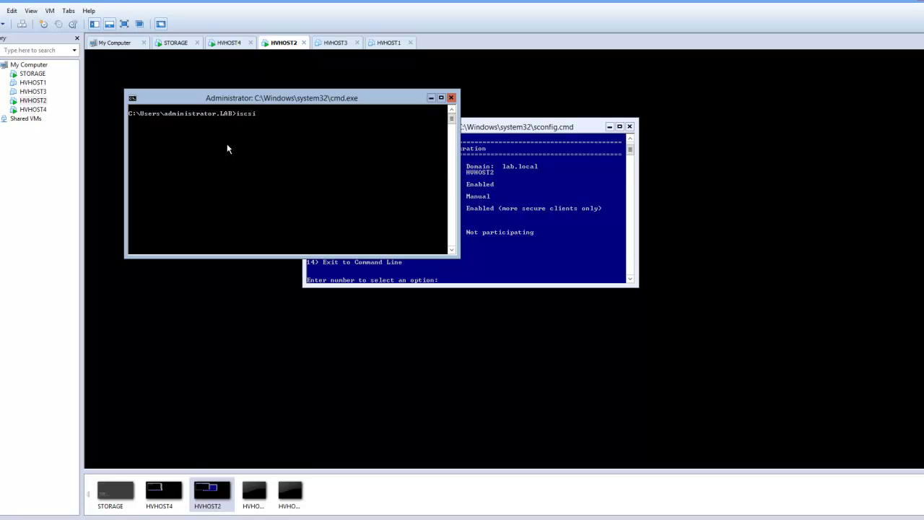
type("iscsicli")
key("Return")
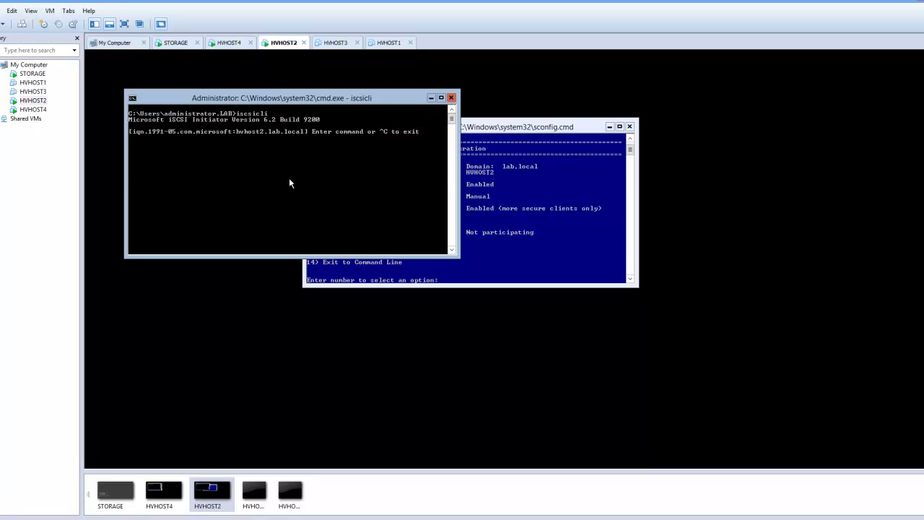
key("ctrl+c")
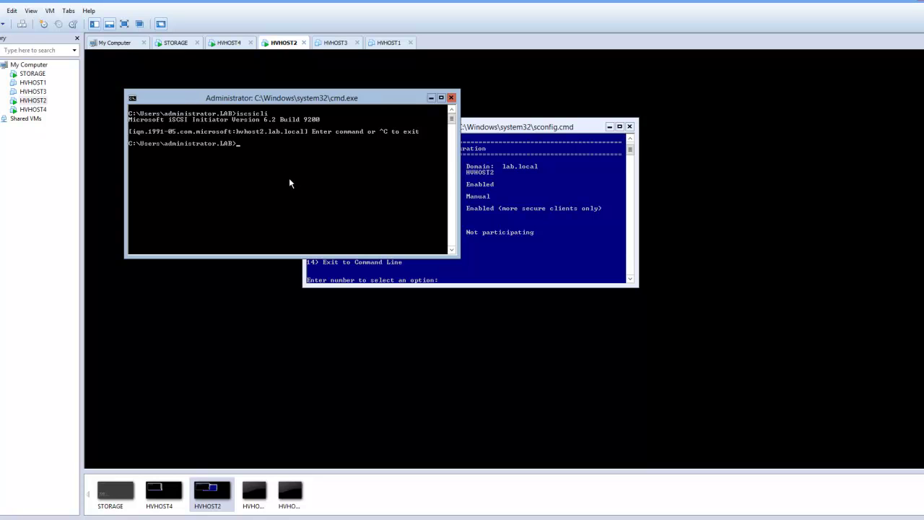
Change to the root of drive C in HVHOST2's command prompt and run iscsicpl to launch the iSCSI Initiator
type("cd \\")
key("Return")
type("iscsicpl")
key("Return")
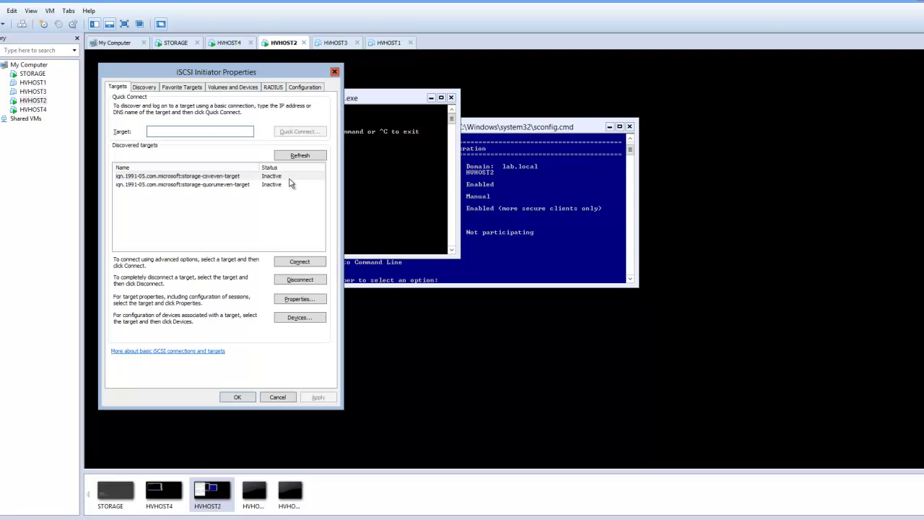
Connect HVHOST2 to the storage-csveven-target with multi-path enabled
left_click(306, 261)
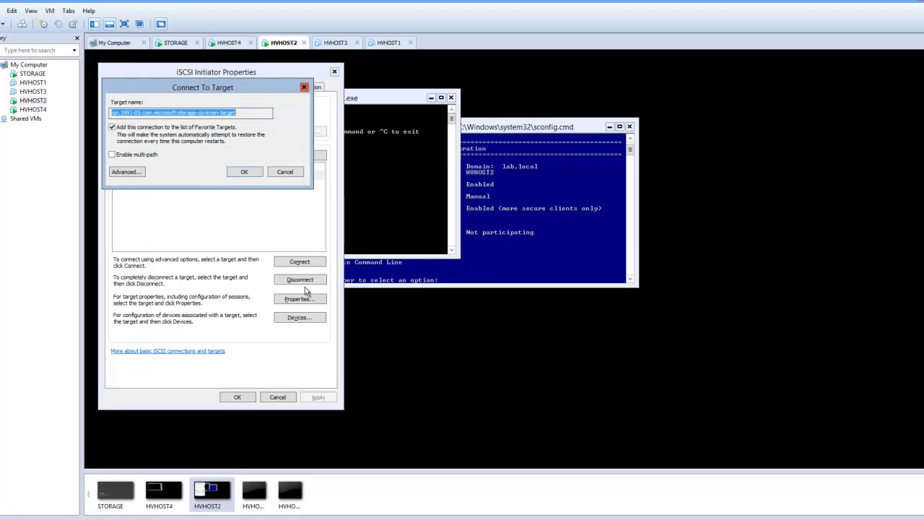
left_click(111, 158)
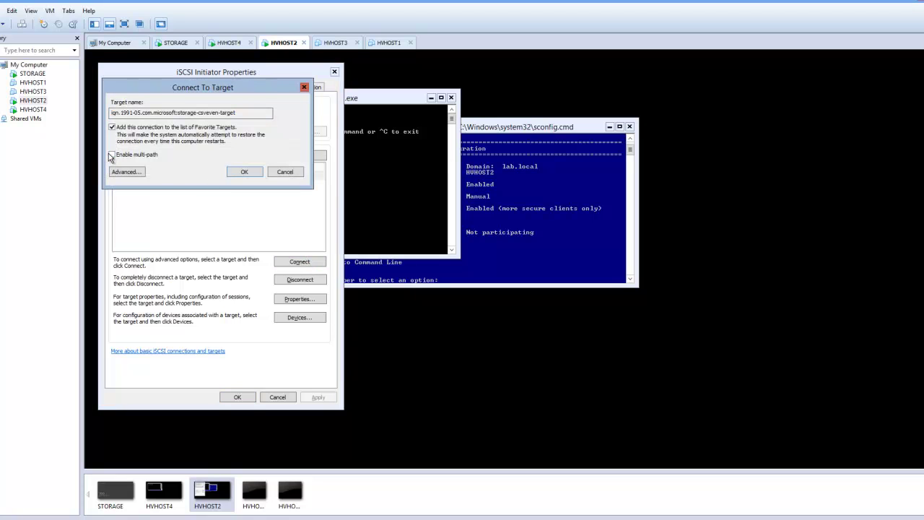
left_click(112, 158)
left_click(231, 173)
Connect HVHOST2 to the storage-quorumeven-target with multi-path enabled
left_click(186, 185)
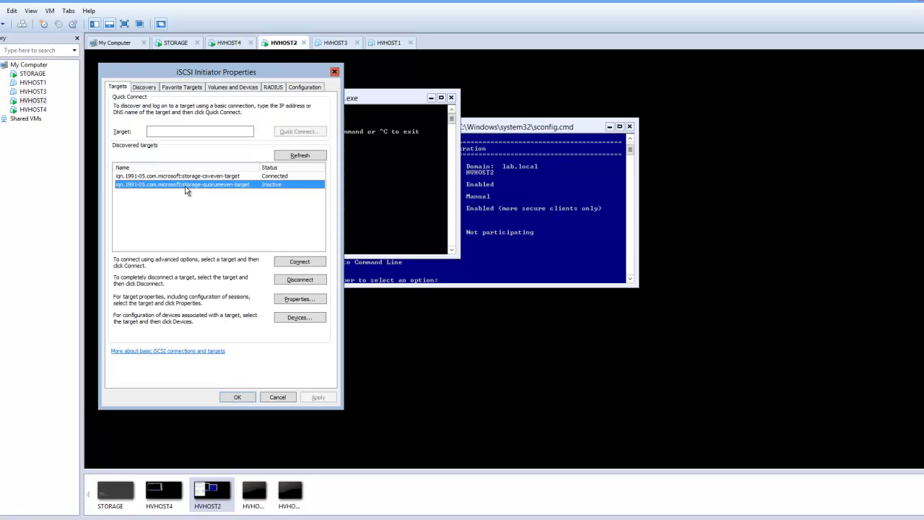
left_click(295, 263)
left_click(113, 155)
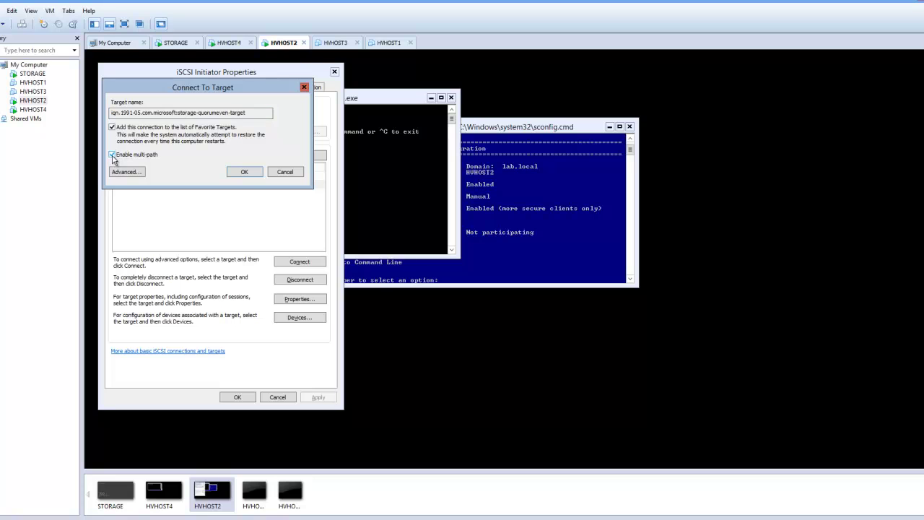
left_click(249, 173)
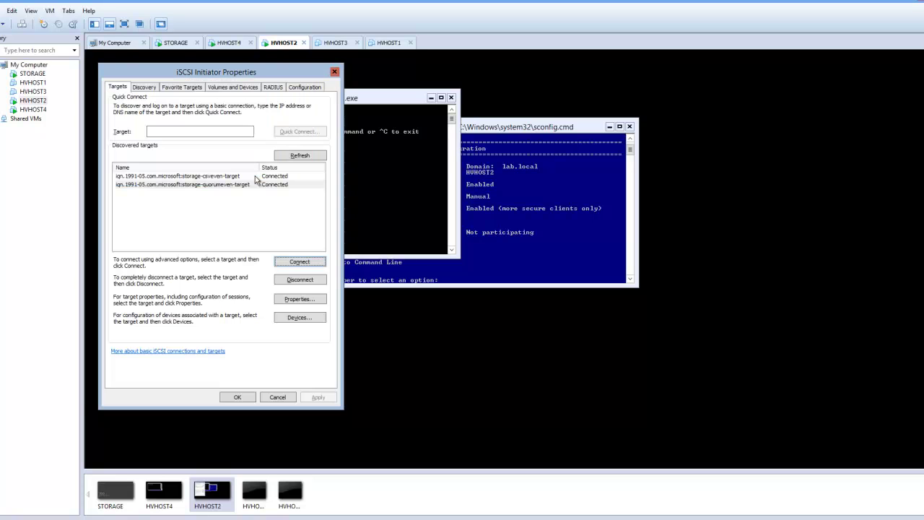
Auto-configure the iSCSI volumes and devices on HVHOST2, accept the initiator properties, and close the command prompt
left_click(244, 88)
left_click(314, 253)
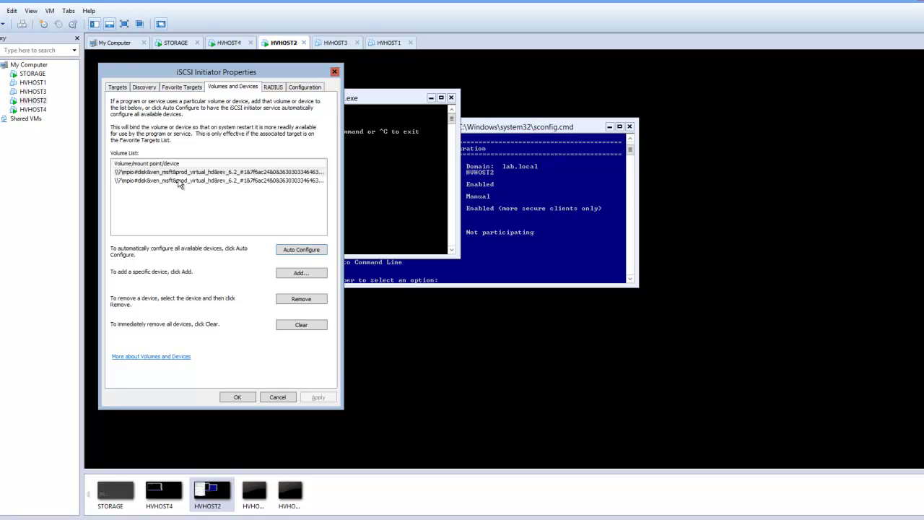
left_click(239, 399)
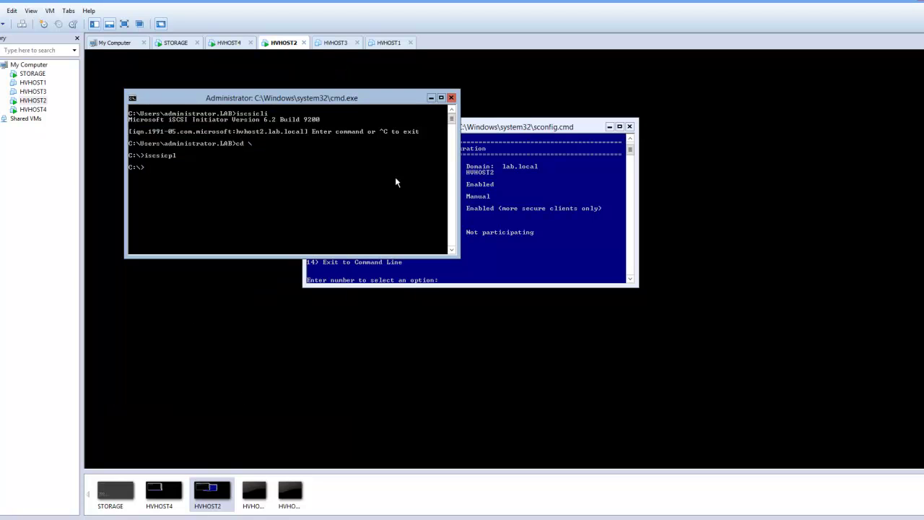
left_click(451, 98)
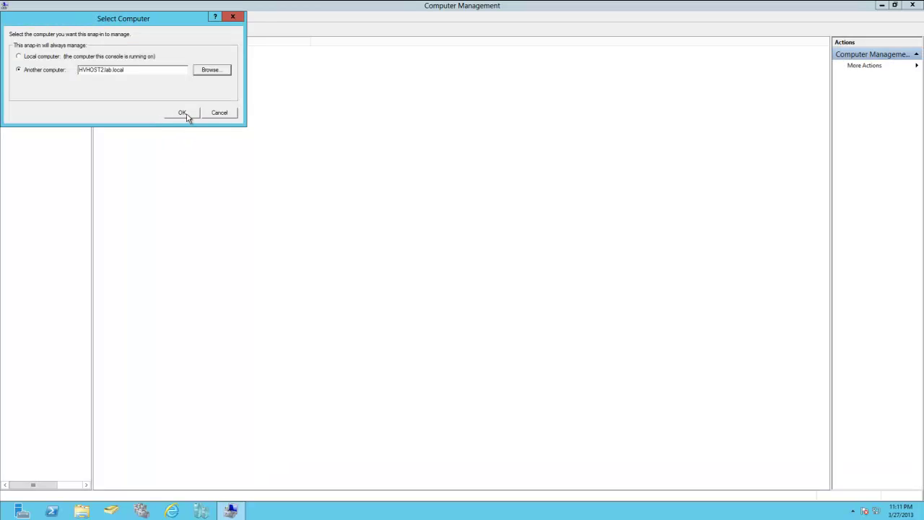
Connect Computer Management to HVHOST2.lab.local and open its Disk Management
left_click(183, 113)
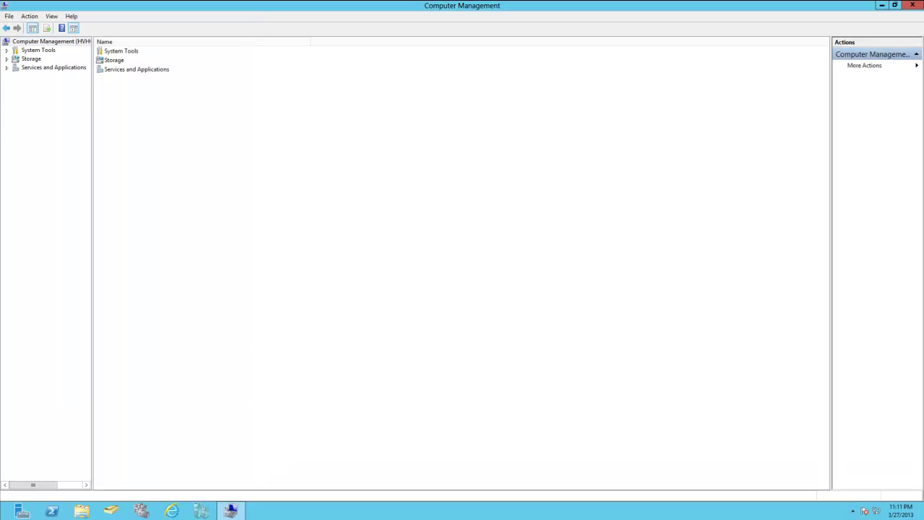
left_click(7, 60)
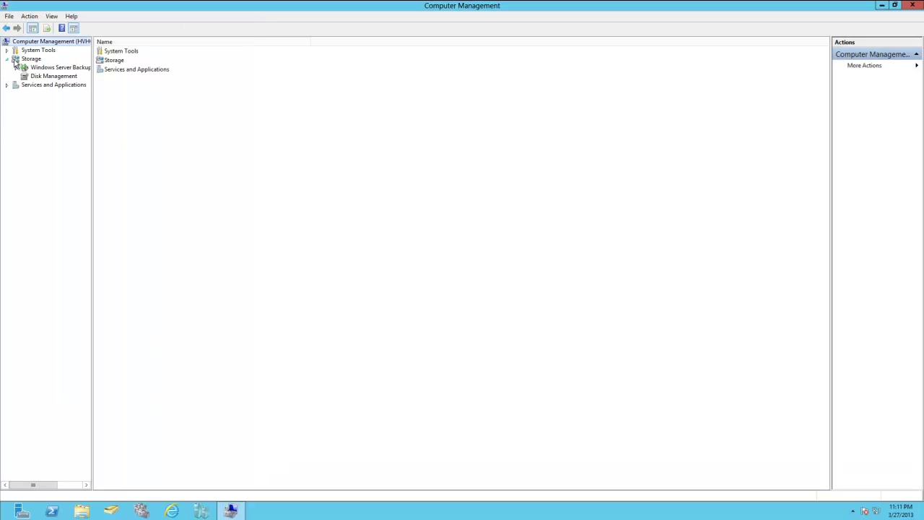
left_click(46, 76)
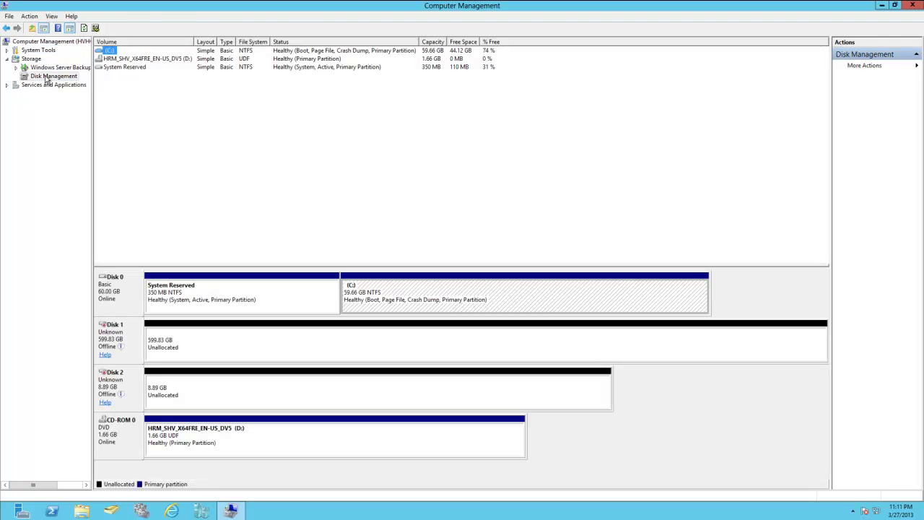
Bring Disk 1, the 599.83 GB unallocated disk, online on HVHOST2
mouse_move(142, 353)
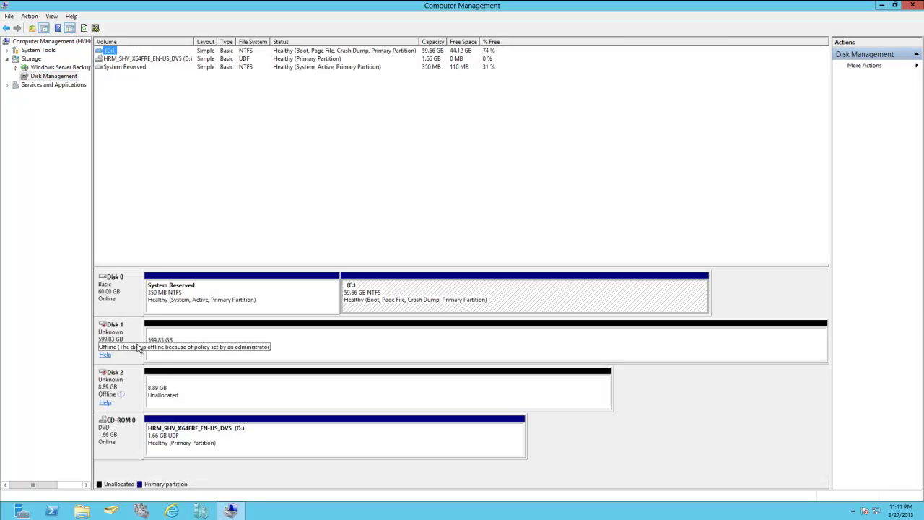
right_click(135, 330)
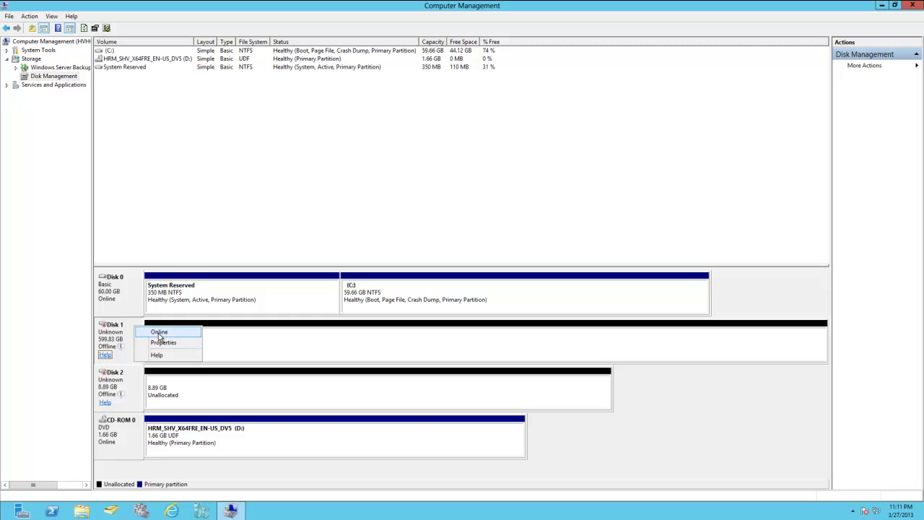
left_click(158, 332)
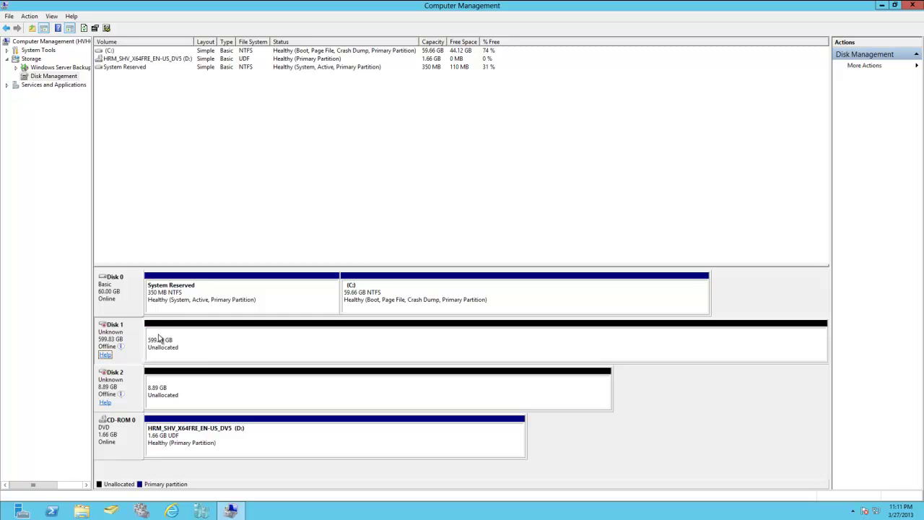
right_click(137, 340)
left_click(160, 346)
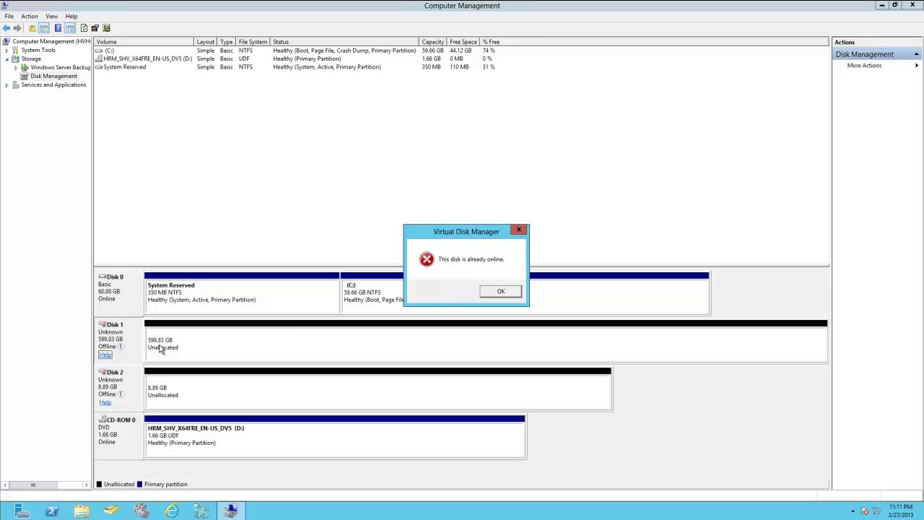
left_click(499, 291)
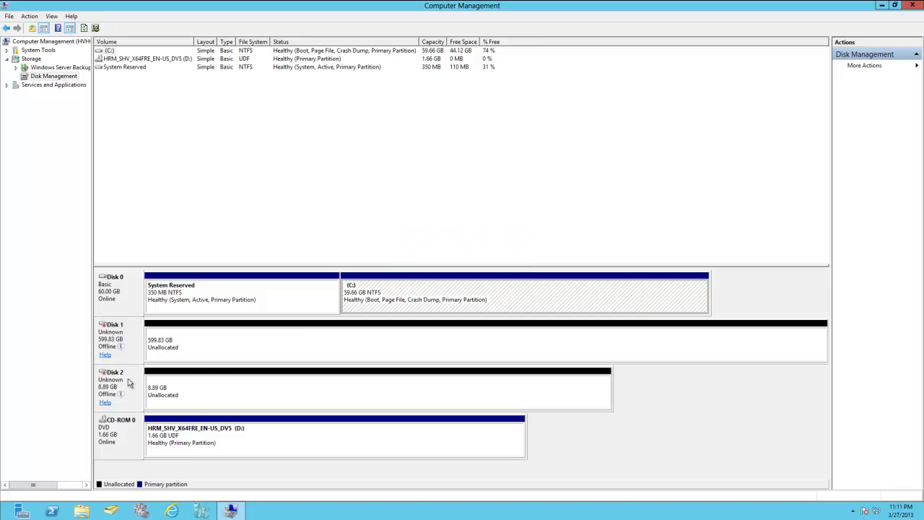
Bring Disk 2, the 8.89 GB unallocated disk, online and reload the Disk Management view
right_click(128, 383)
left_click(159, 382)
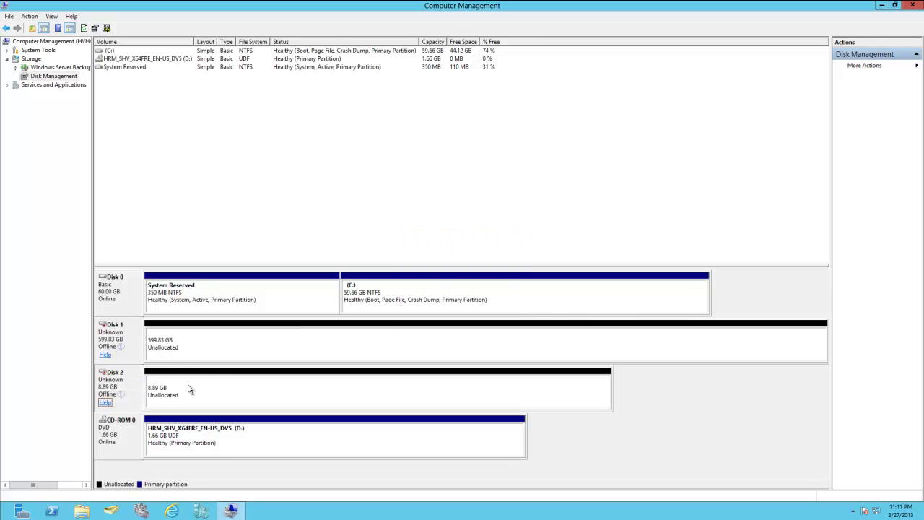
left_click(57, 69)
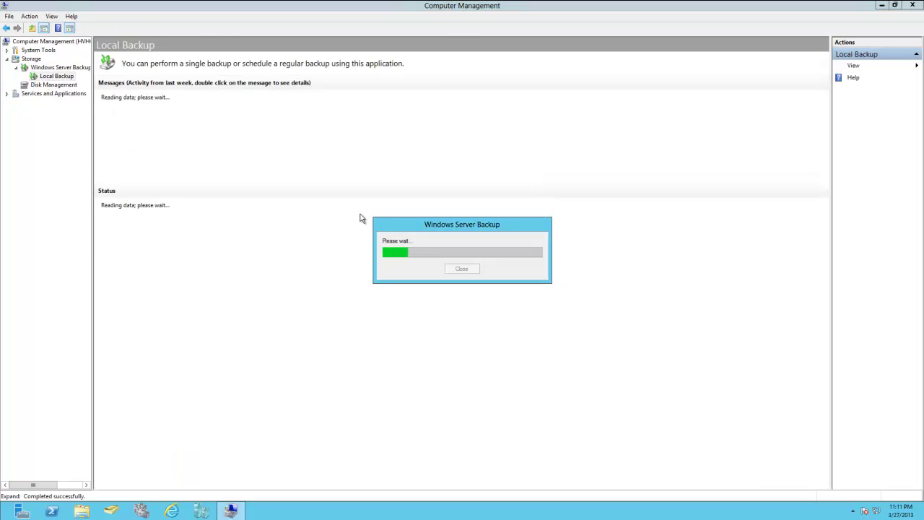
left_click(54, 85)
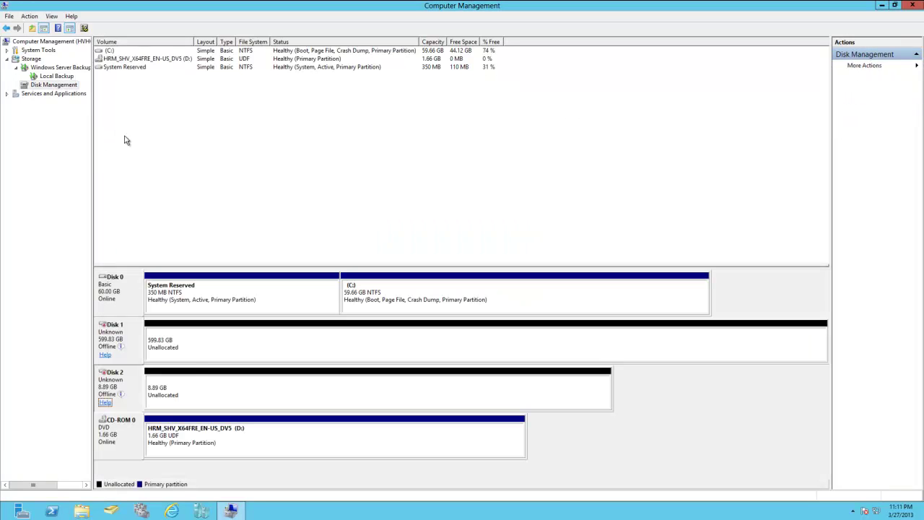
Rescan the disks in Disk Management on HVHOST2
right_click(130, 335)
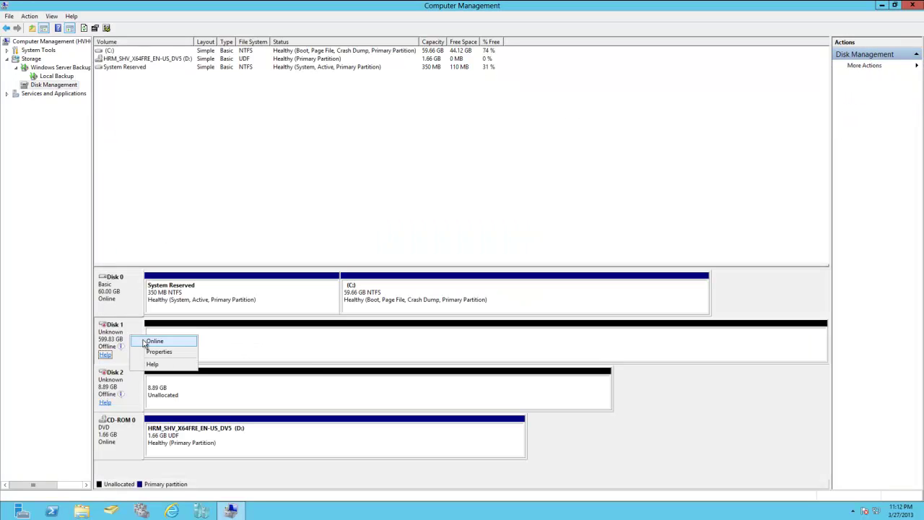
right_click(215, 349)
left_click(156, 206)
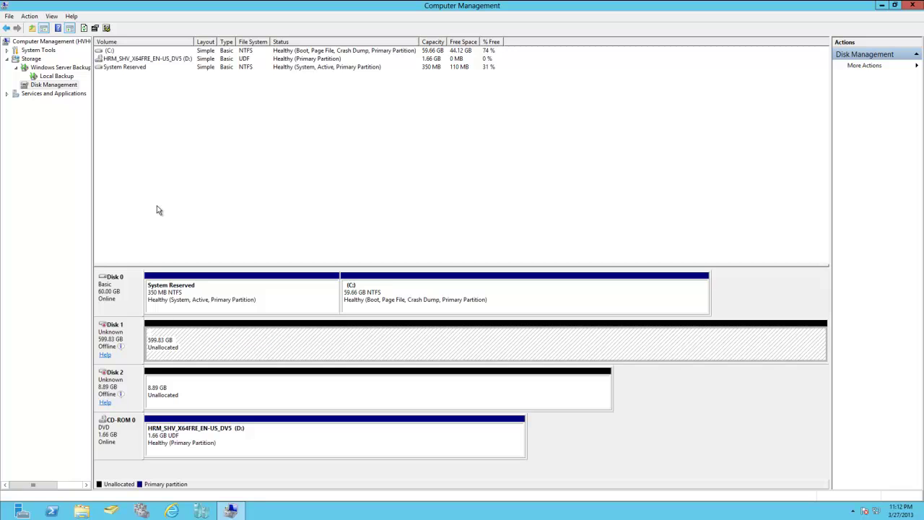
right_click(64, 86)
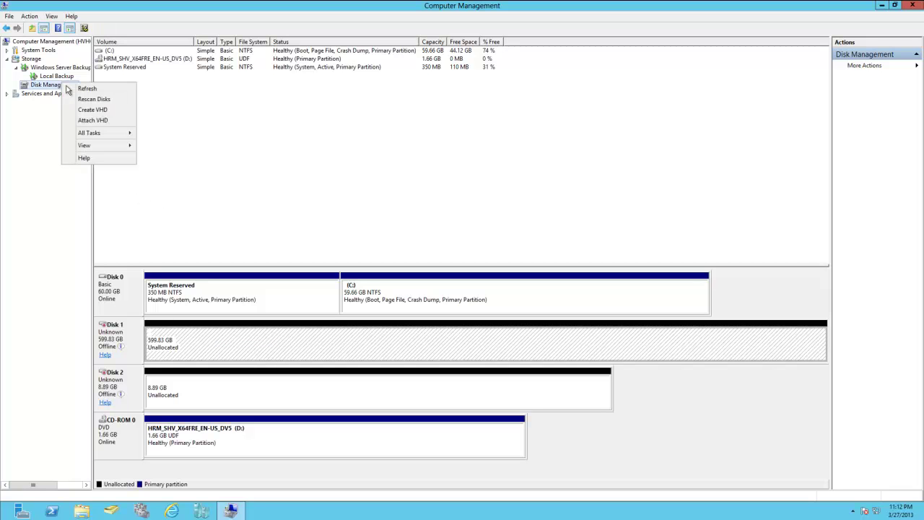
left_click(86, 97)
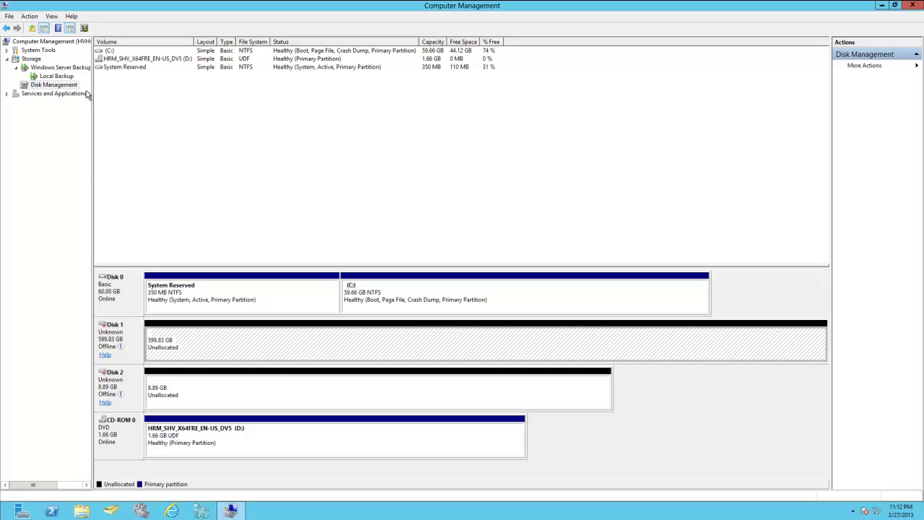
Try to bring Disk 2, the 8.89 GB unallocated disk, online again on HVHOST2
right_click(136, 351)
left_click(143, 390)
right_click(141, 389)
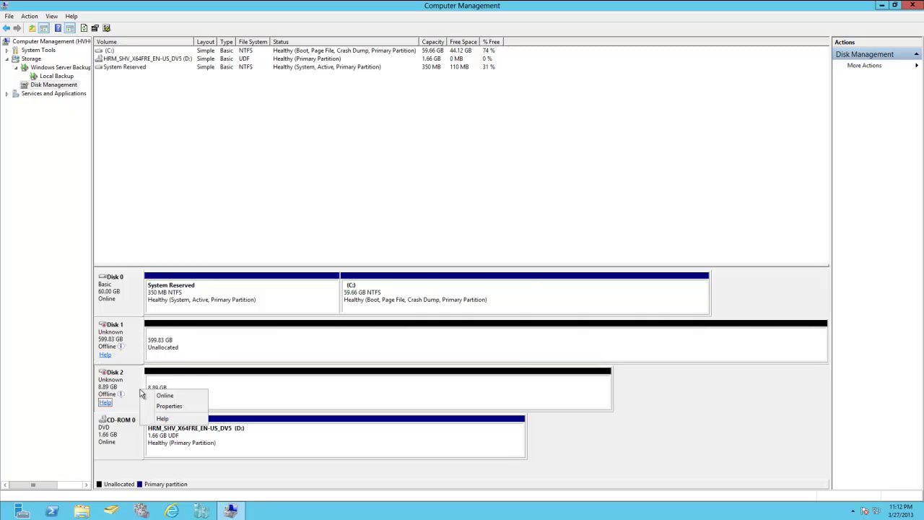
left_click(162, 394)
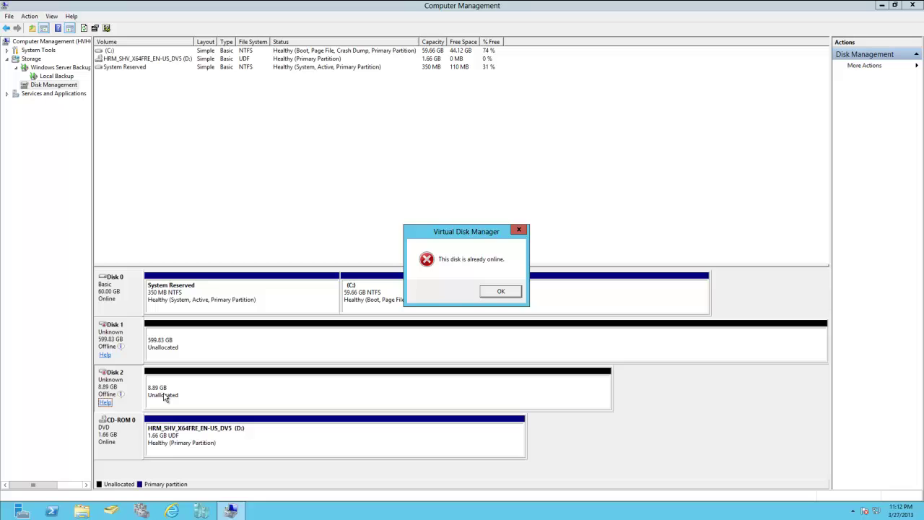
left_click(498, 291)
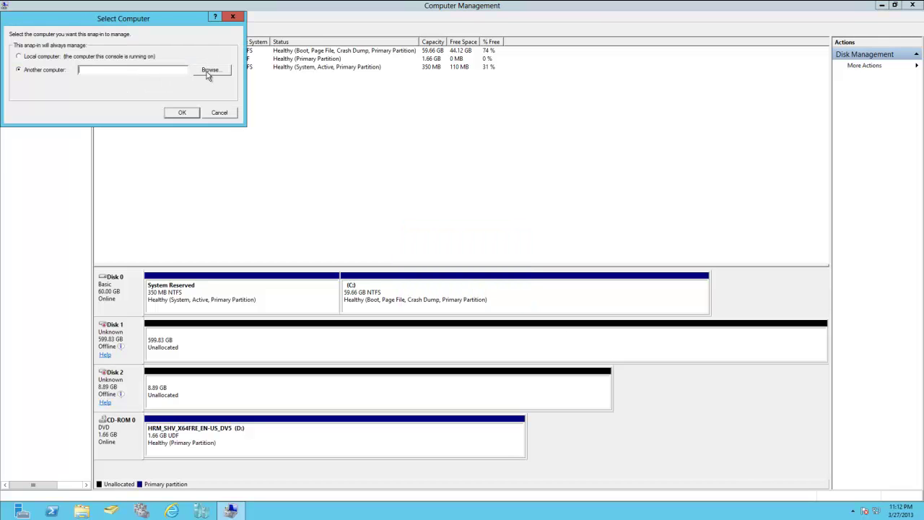
Find HVHOST4 in the lab.local directory, connect Computer Management to HVHOST4.lab.local, and open its Disk Management
left_click(209, 72)
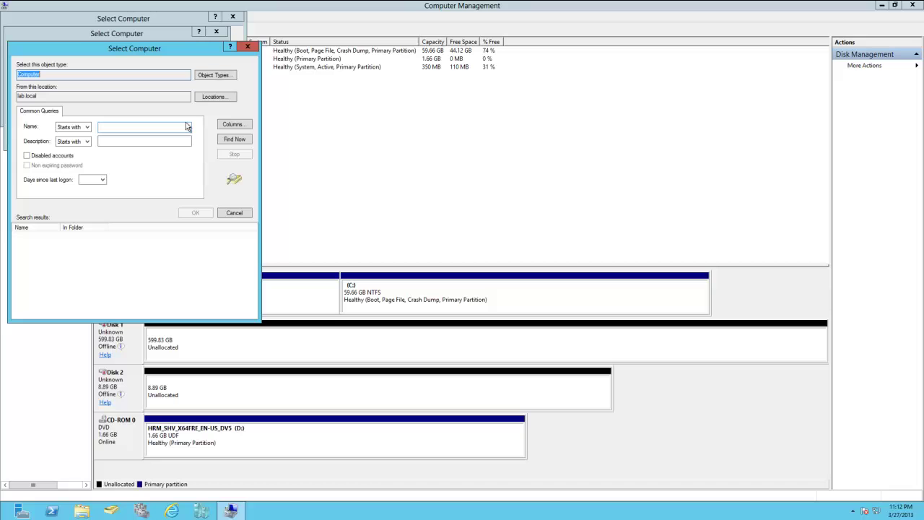
left_click(250, 142)
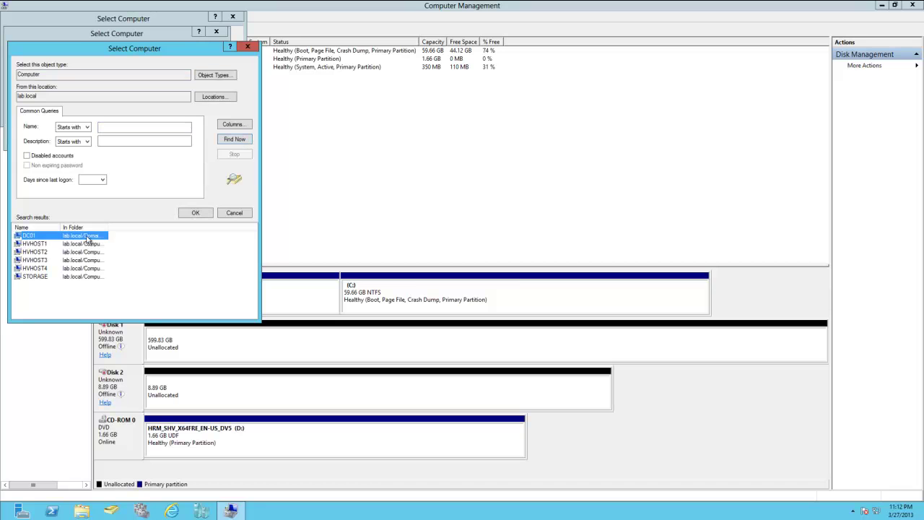
double_click(47, 272)
left_click(170, 139)
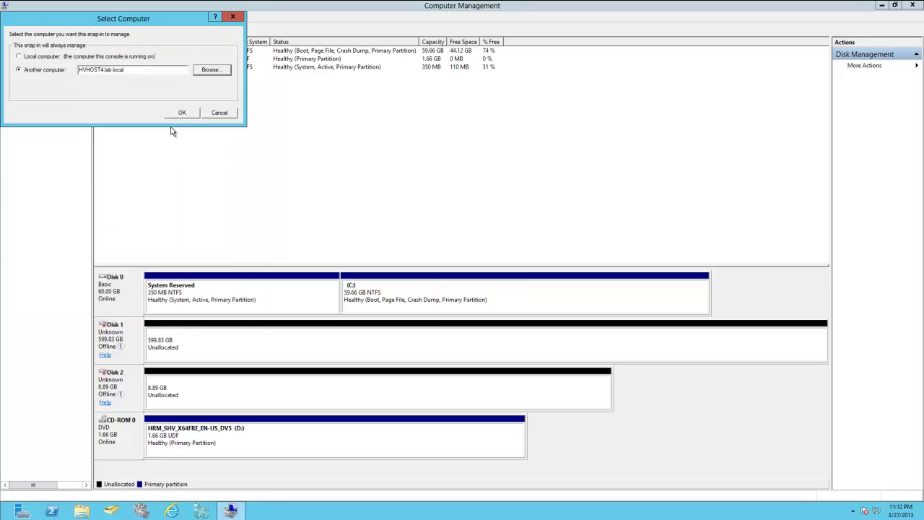
left_click(179, 114)
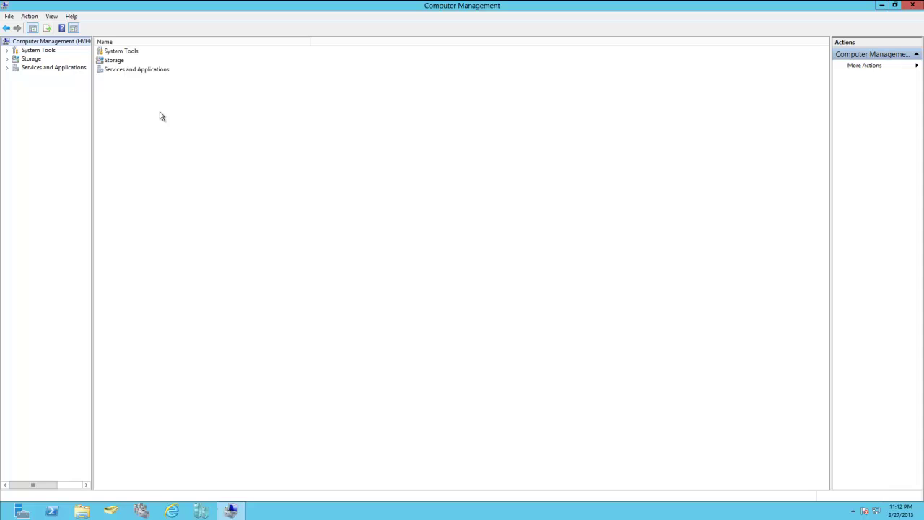
left_click(7, 60)
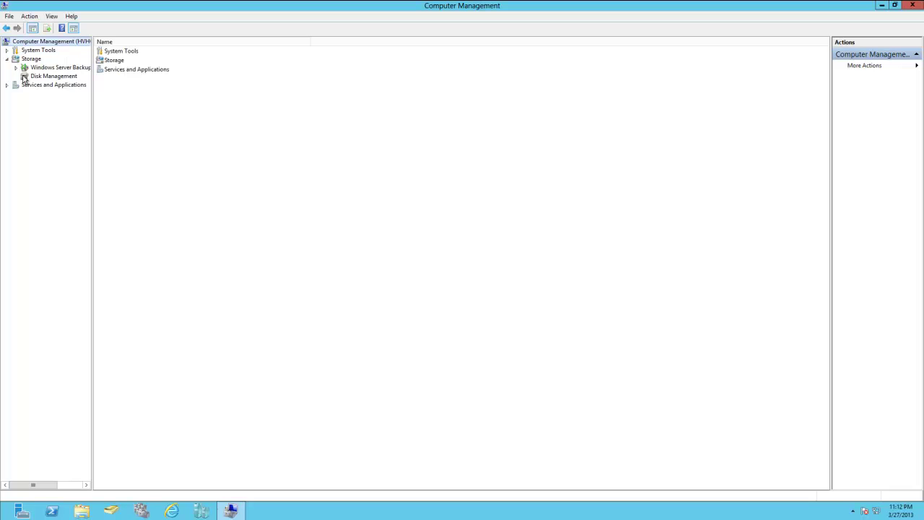
left_click(32, 77)
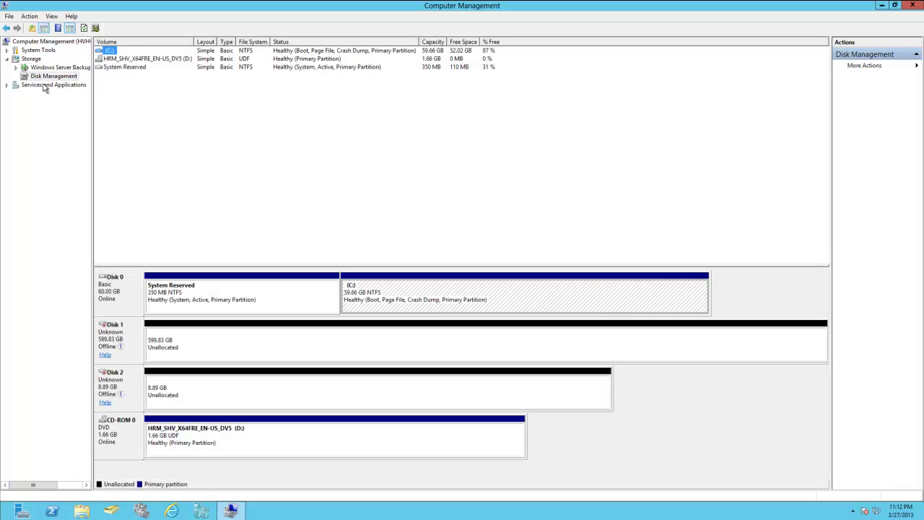
Bring Disk 1 (599.83 GB) and Disk 2 (8.89 GB) online on HVHOST4 and reload the Disk Management view
right_click(125, 344)
left_click(143, 347)
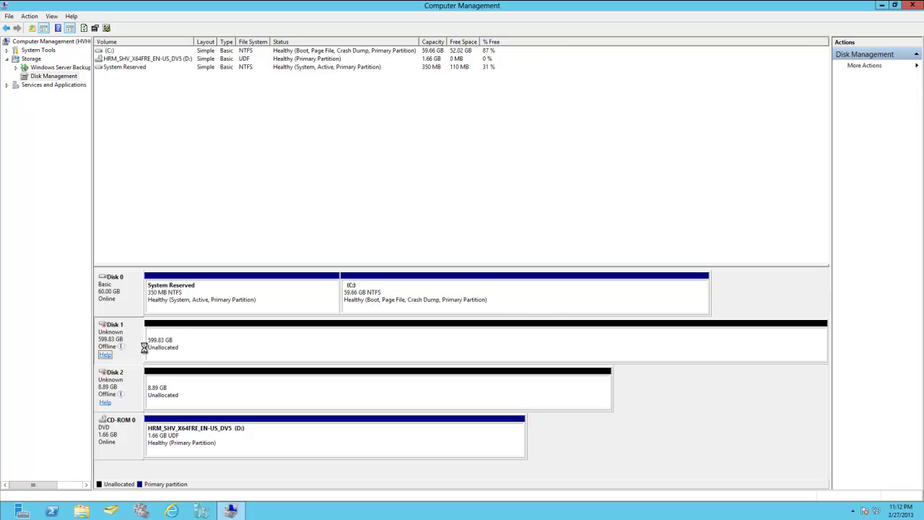
right_click(137, 377)
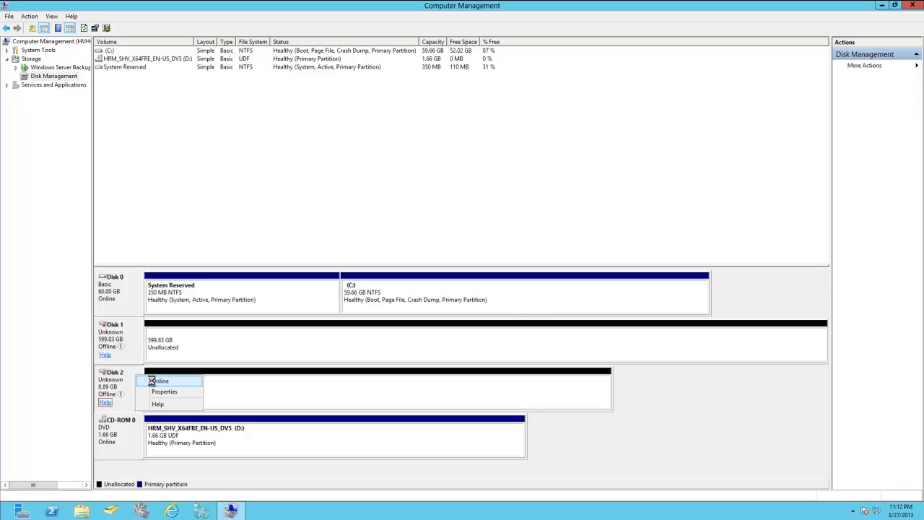
left_click(161, 380)
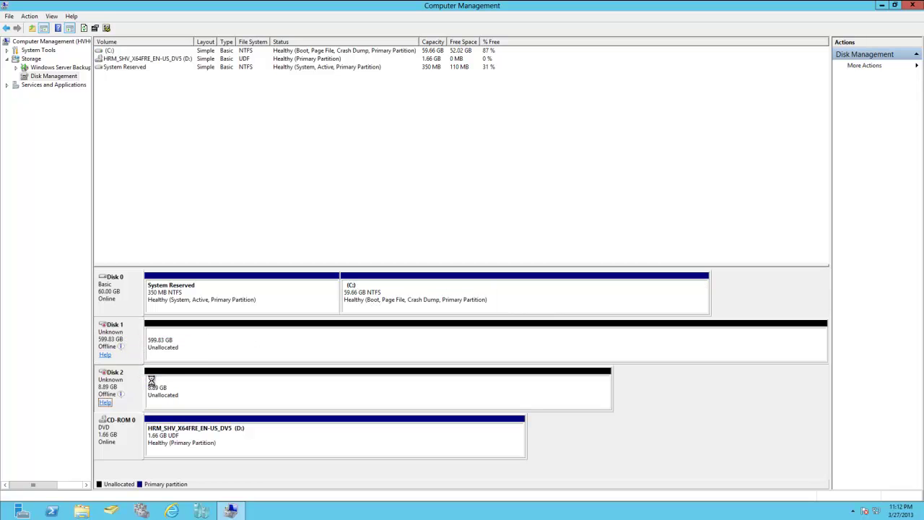
left_click(46, 69)
left_click(48, 76)
right_click(135, 348)
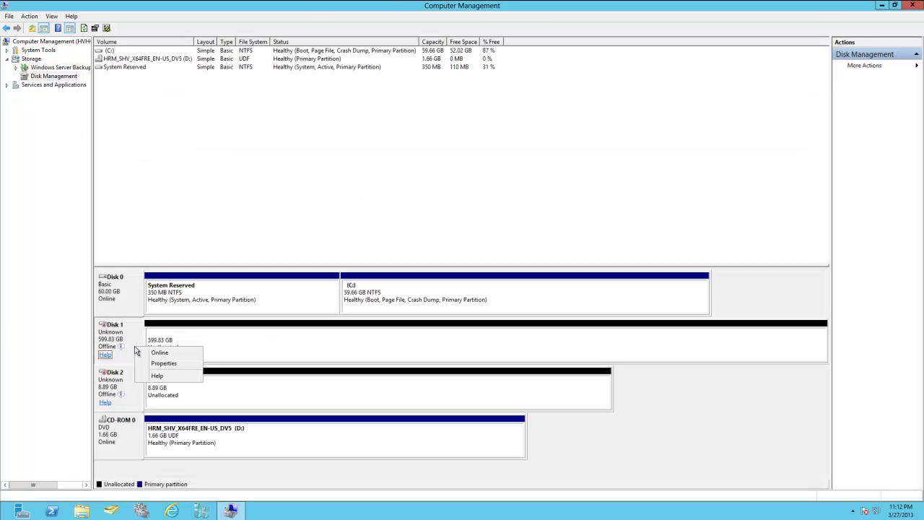
left_click(255, 346)
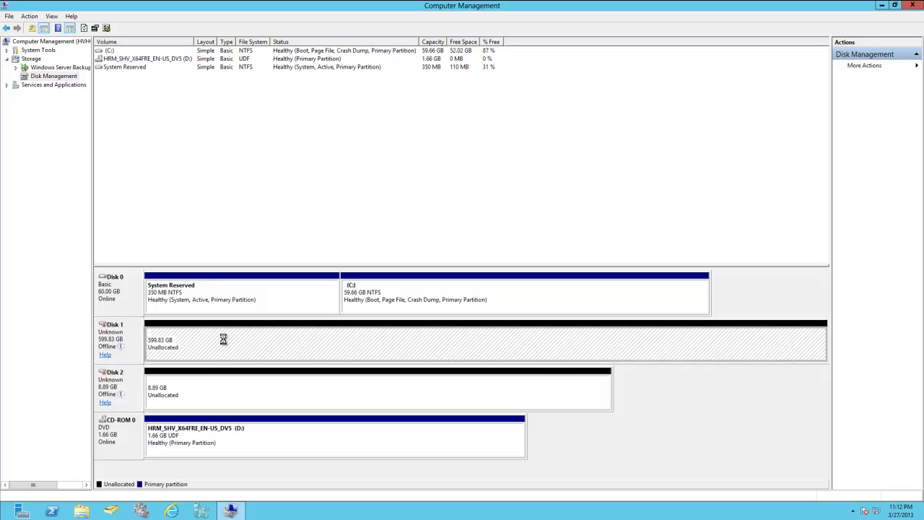
Find HVHOST2 in the lab.local directory and switch Computer Management back to that host
right_click(30, 41)
left_click(61, 46)
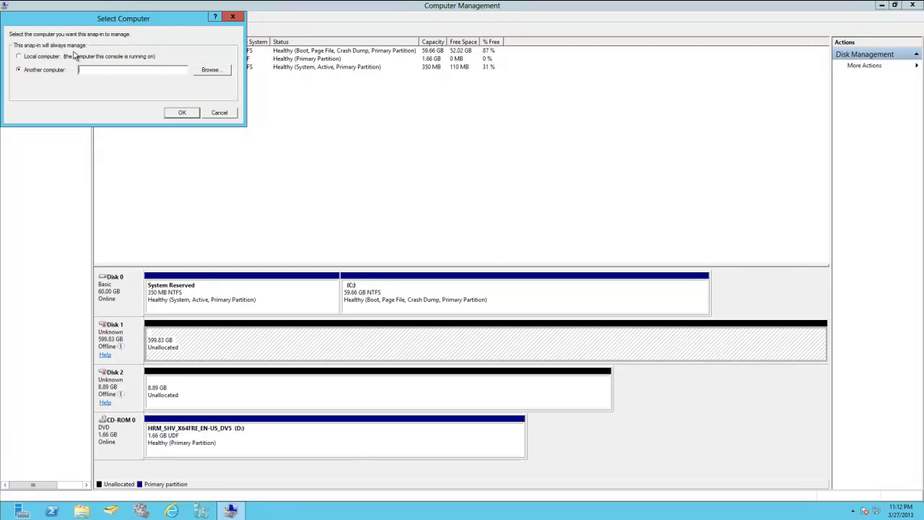
left_click(210, 70)
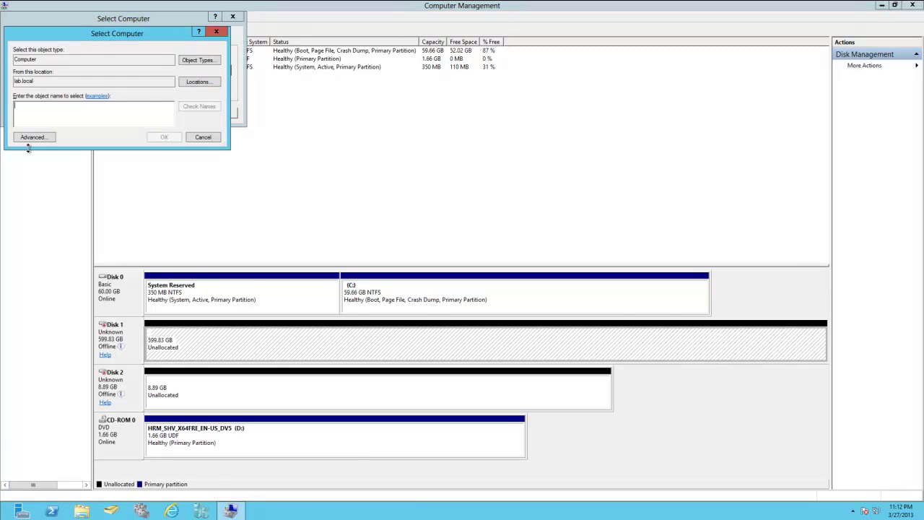
left_click(50, 140)
left_click(235, 138)
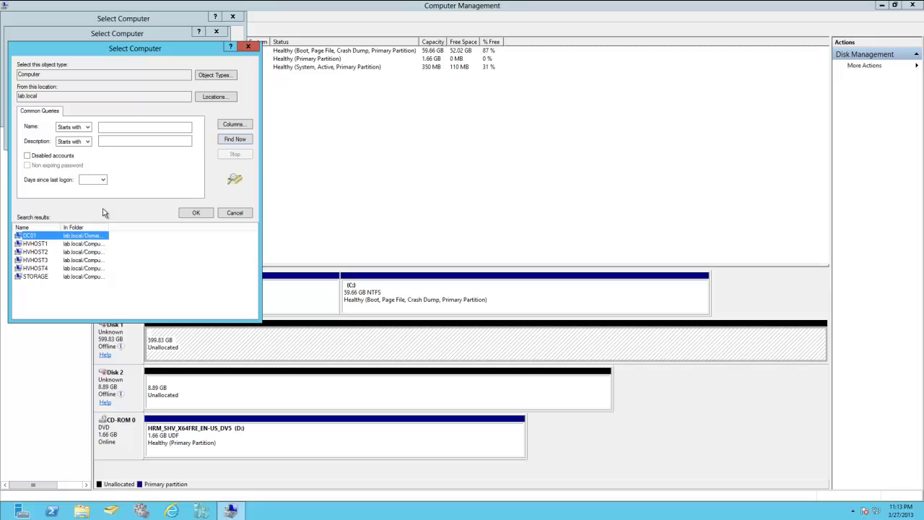
double_click(36, 252)
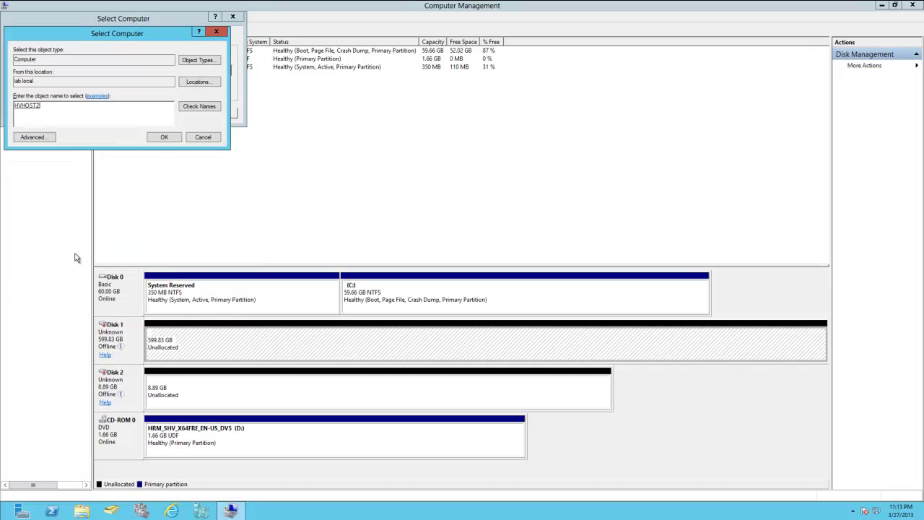
left_click(166, 137)
left_click(183, 112)
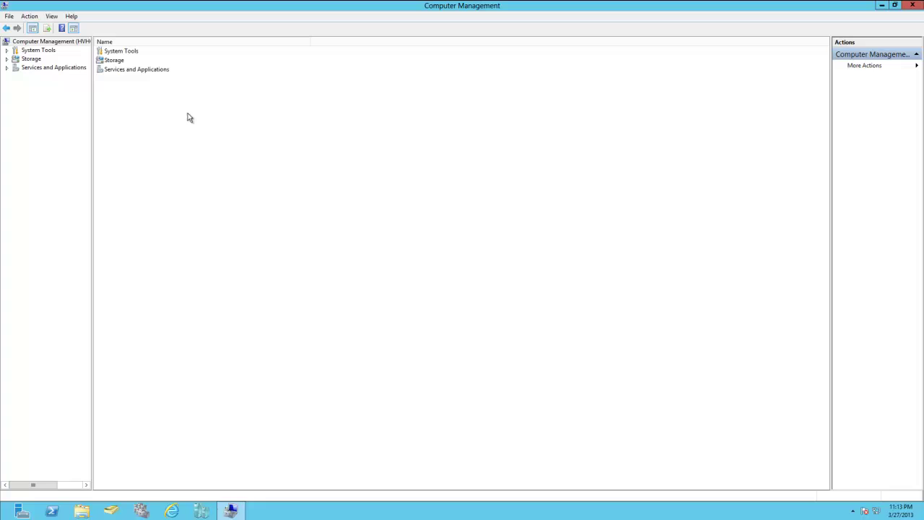
Open Disk Management on HVHOST2 and initialize Disk 1 and Disk 2 with the MBR (Master Boot Record) partition style
double_click(31, 58)
left_click(41, 77)
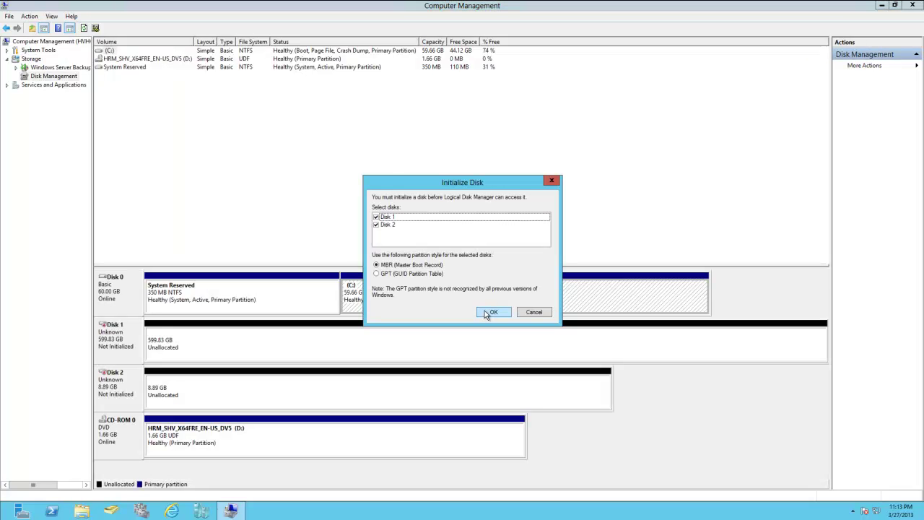
left_click(488, 313)
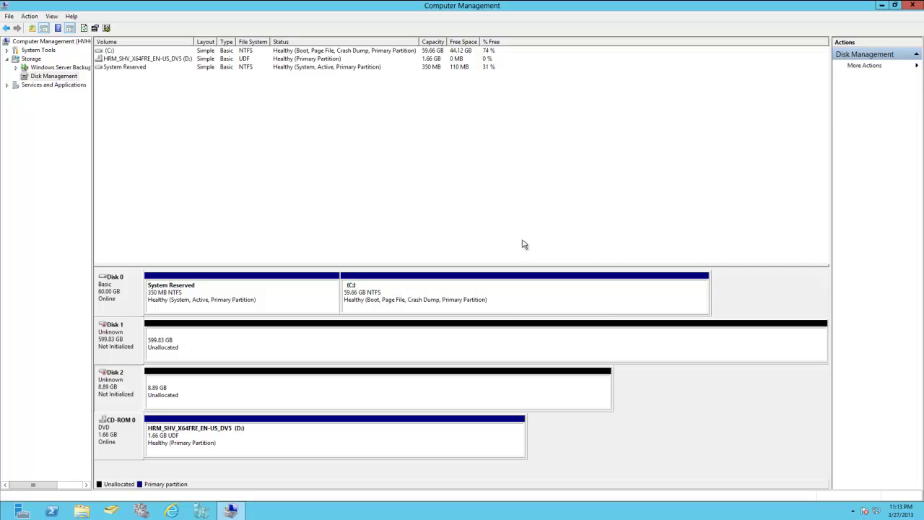
Find HVHOST4 in the lab.local directory and switch Computer Management to that host
right_click(43, 42)
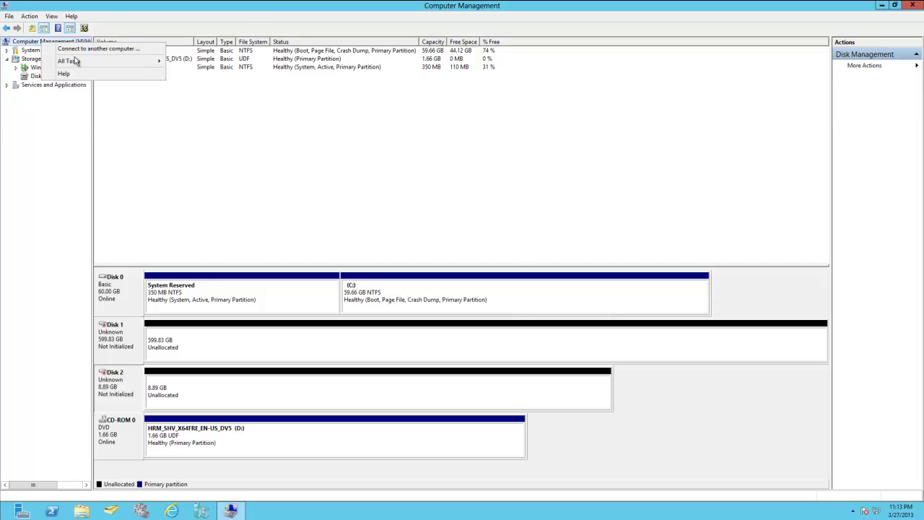
left_click(85, 51)
left_click(215, 76)
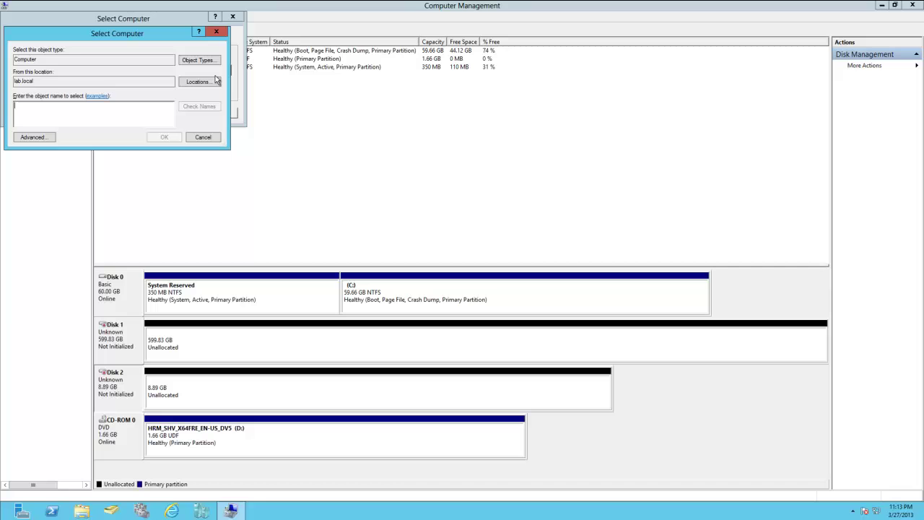
left_click(24, 140)
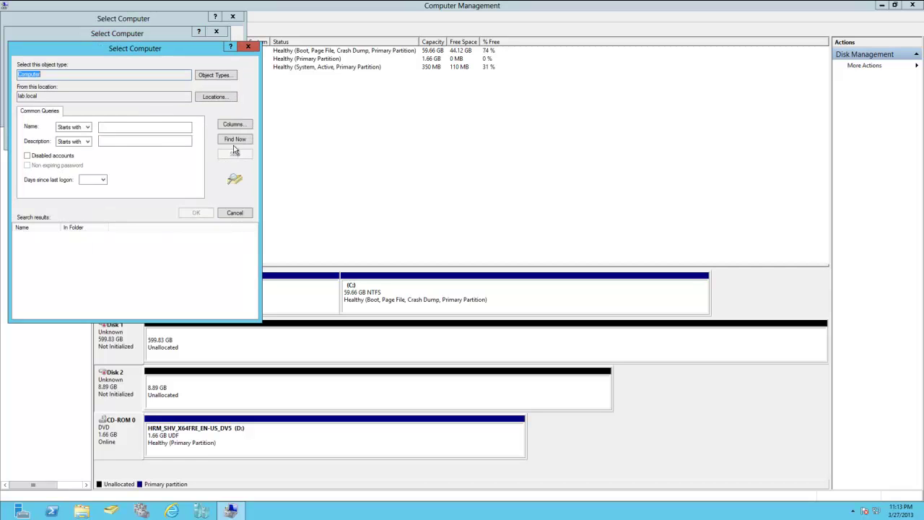
left_click(234, 140)
double_click(44, 270)
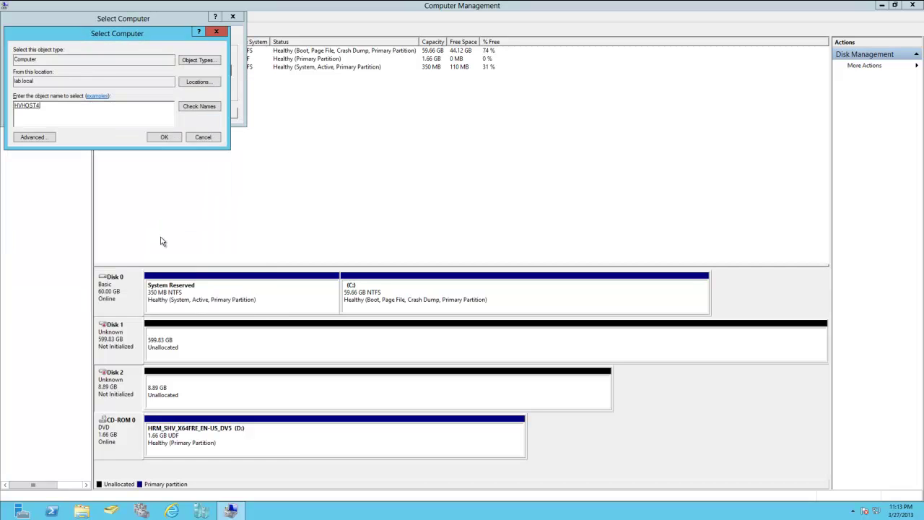
left_click(162, 137)
left_click(180, 114)
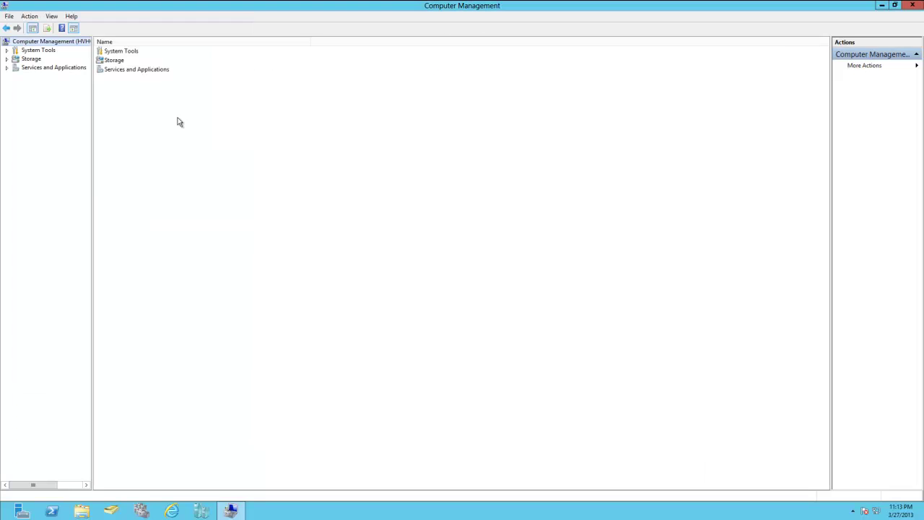
Open Disk Management on HVHOST4 and initialize Disk 1 and Disk 2 with the MBR (Master Boot Record) partition style
double_click(34, 60)
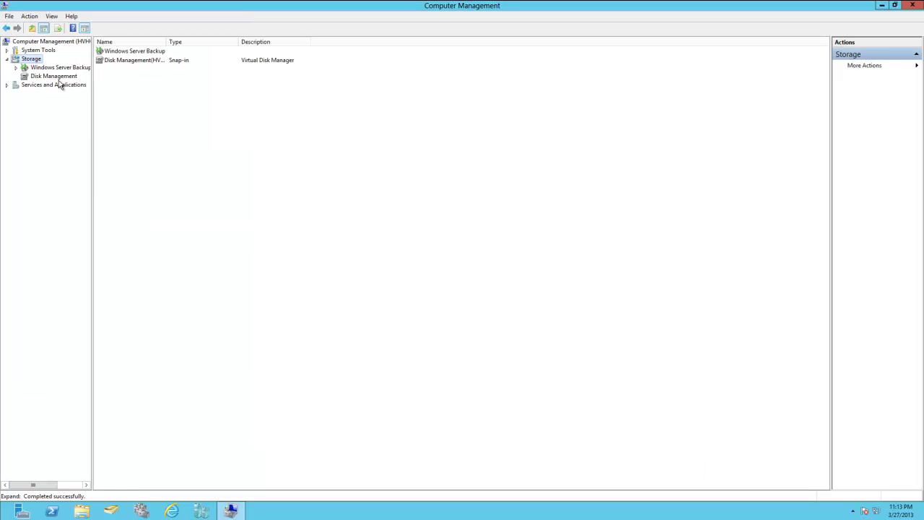
left_click(59, 78)
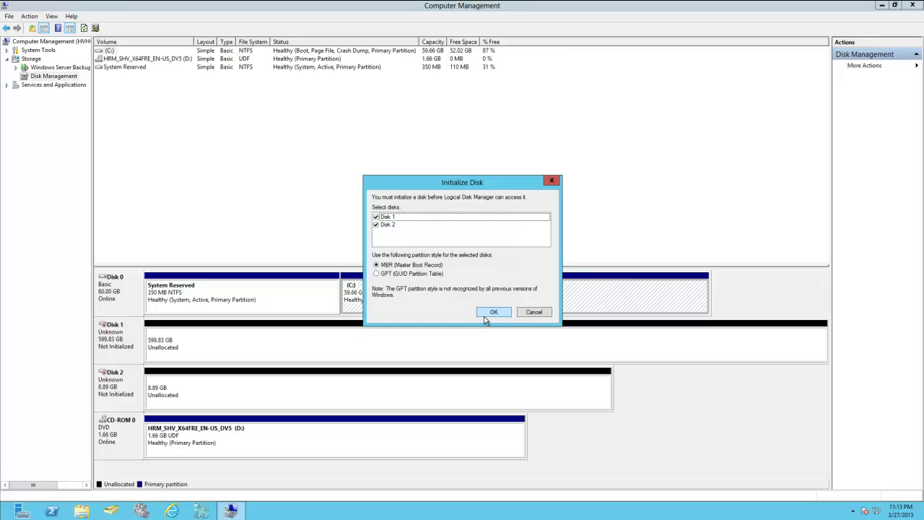
left_click(493, 312)
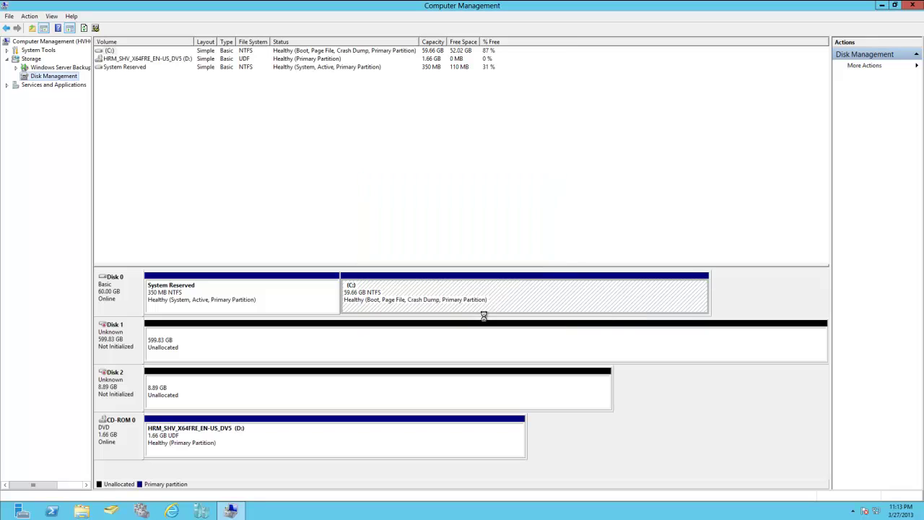
right_click(171, 347)
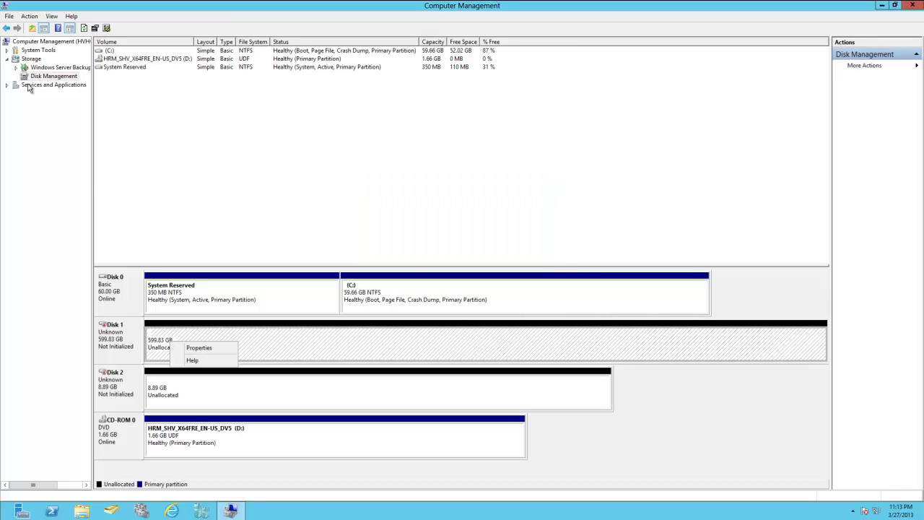
Find HVHOST2 in the lab.local directory, switch Computer Management to that host and open its Disk Management
right_click(29, 42)
left_click(70, 46)
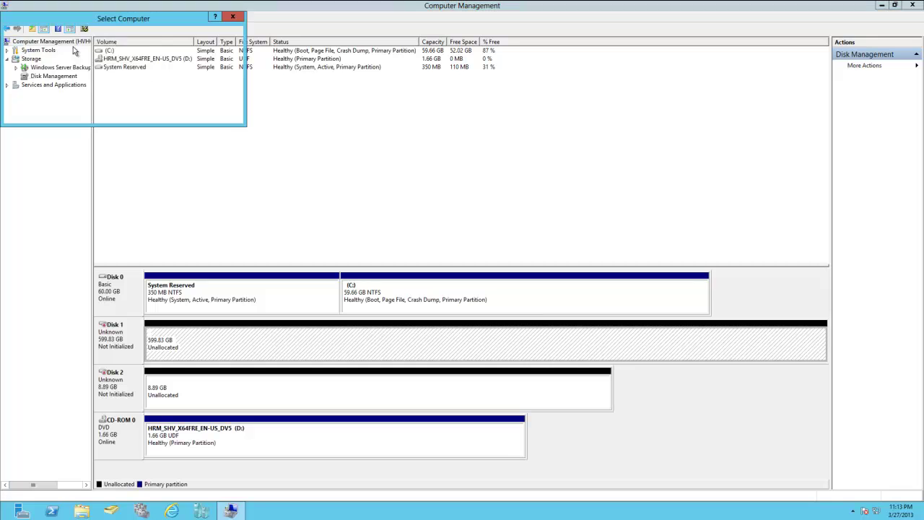
left_click(209, 70)
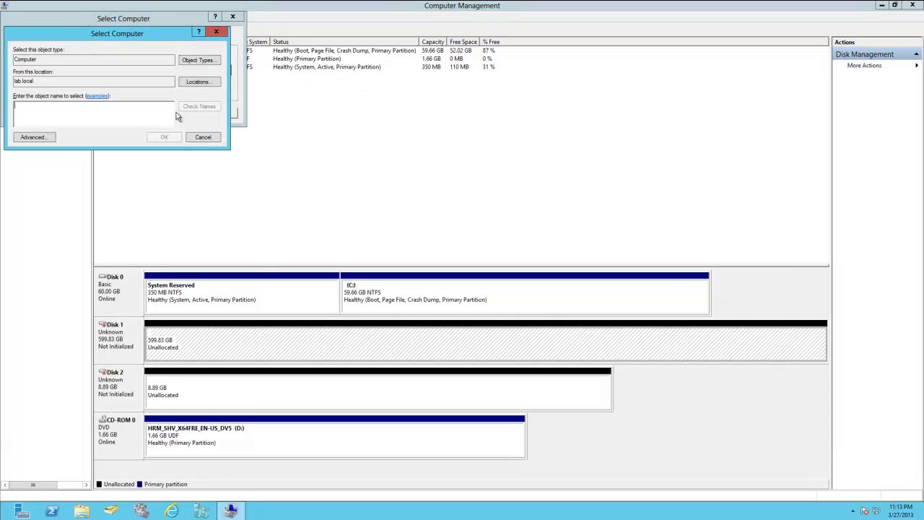
left_click(33, 137)
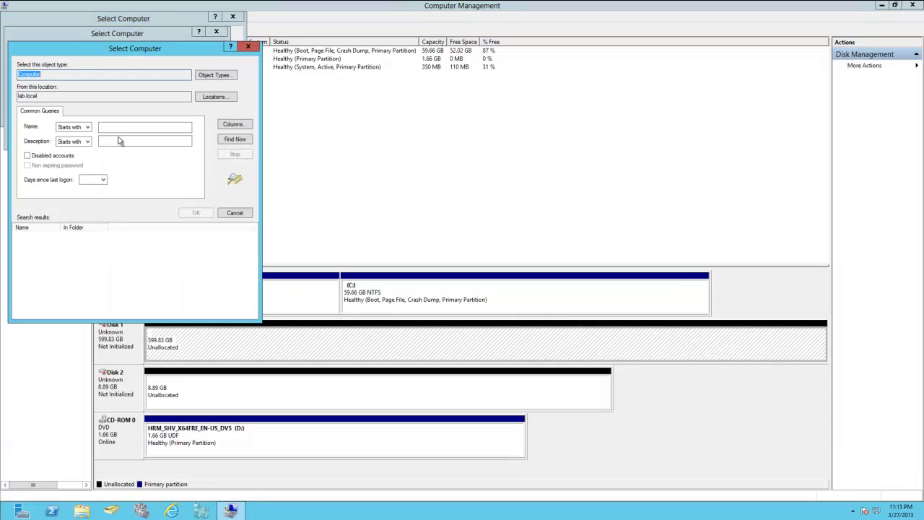
left_click(221, 141)
double_click(37, 256)
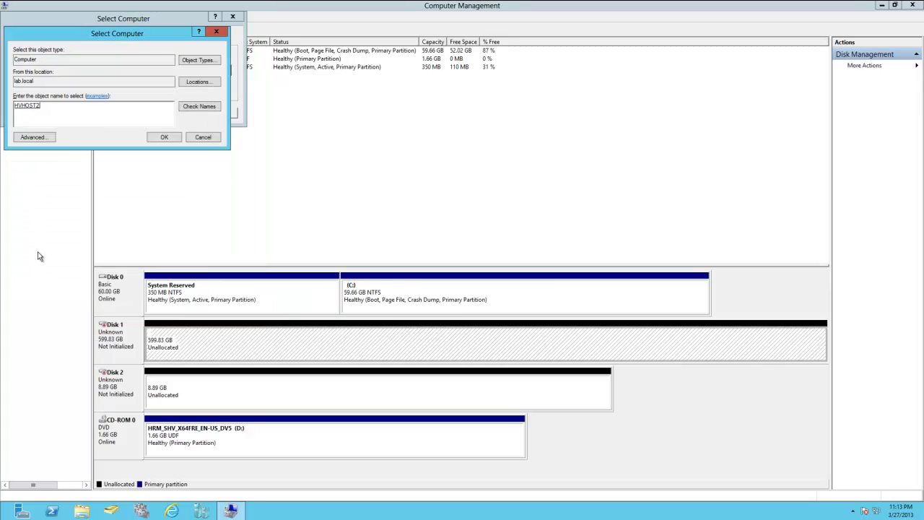
left_click(164, 137)
left_click(181, 117)
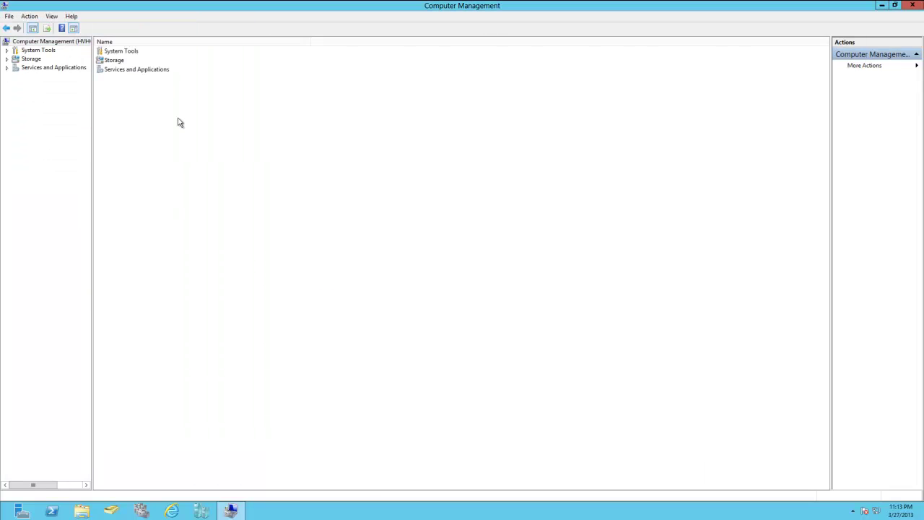
double_click(31, 59)
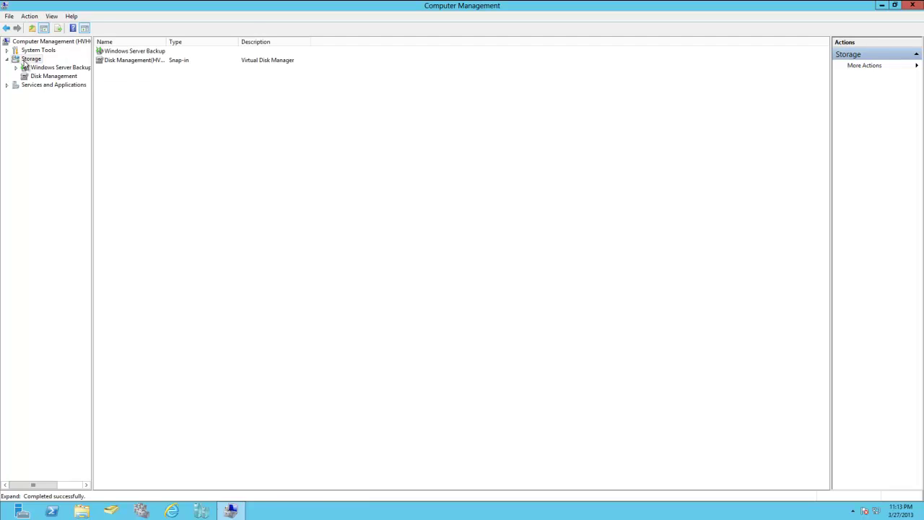
left_click(58, 77)
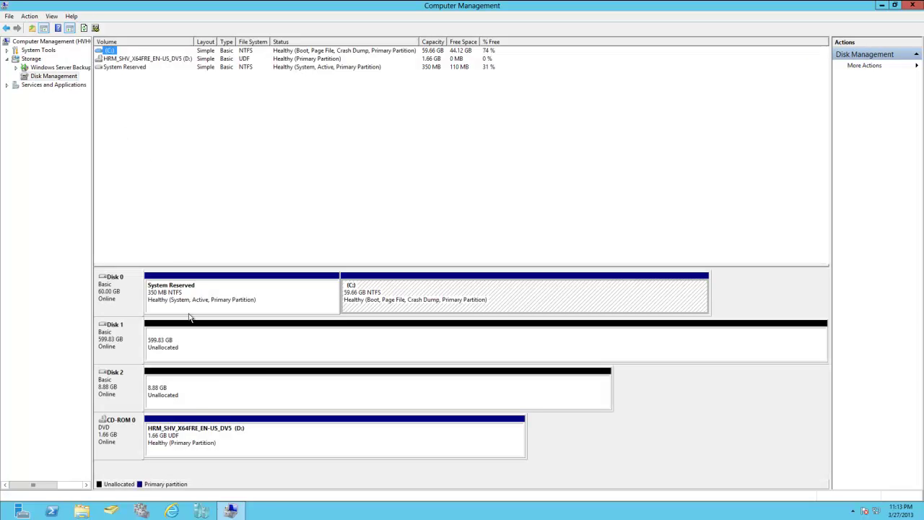
Set up a new NTFS simple volume with drive letter E on the unallocated space of Disk 2
right_click(201, 386)
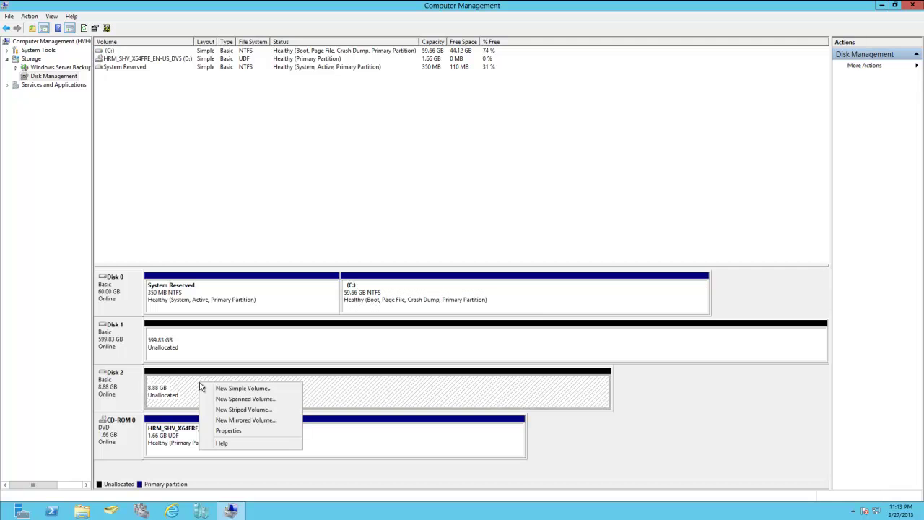
left_click(249, 389)
left_click(280, 224)
left_click(280, 224)
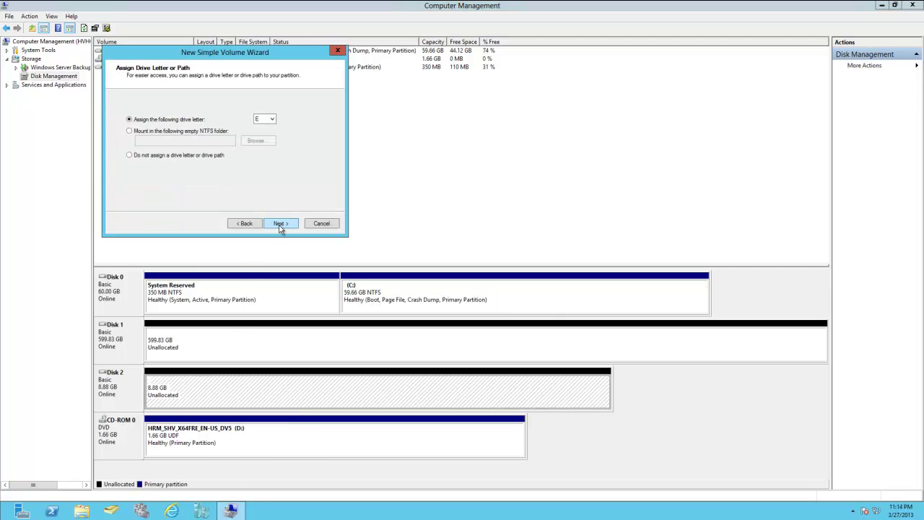
left_click(277, 226)
left_click(277, 224)
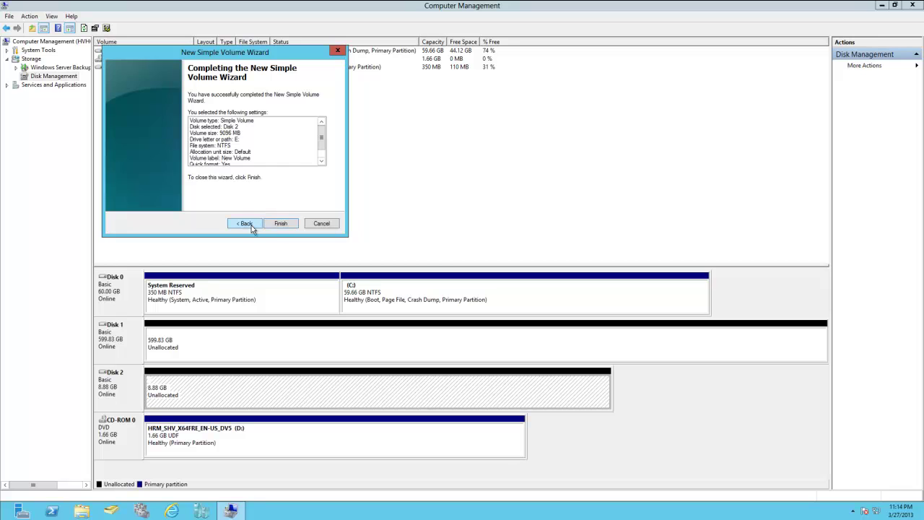
Go back to the format settings, label the Disk 2 volume Quorum and create it
left_click(251, 225)
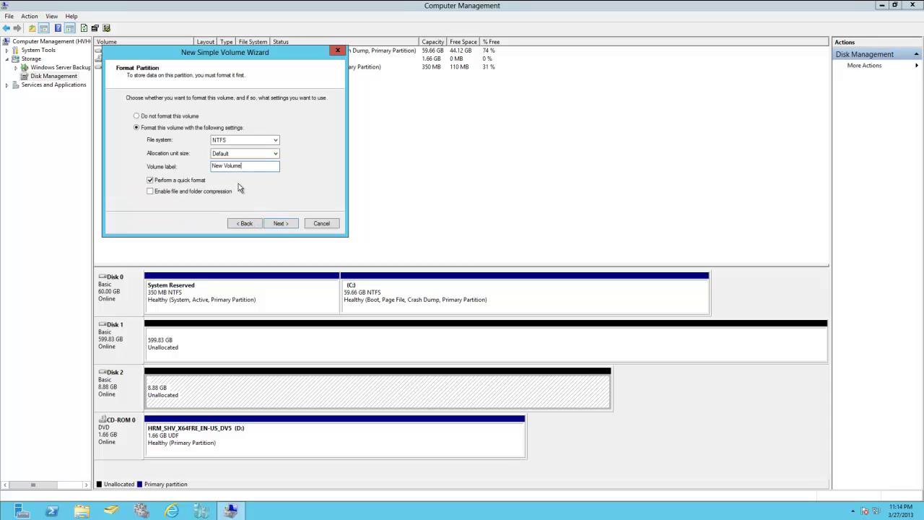
key("BackSpace")
key("BackSpace")
key("BackSpace")
key("BackSpace")
key("BackSpace")
key("BackSpace")
key("BackSpace")
key("BackSpace")
key("BackSpace")
left_click(272, 225)
left_click(271, 225)
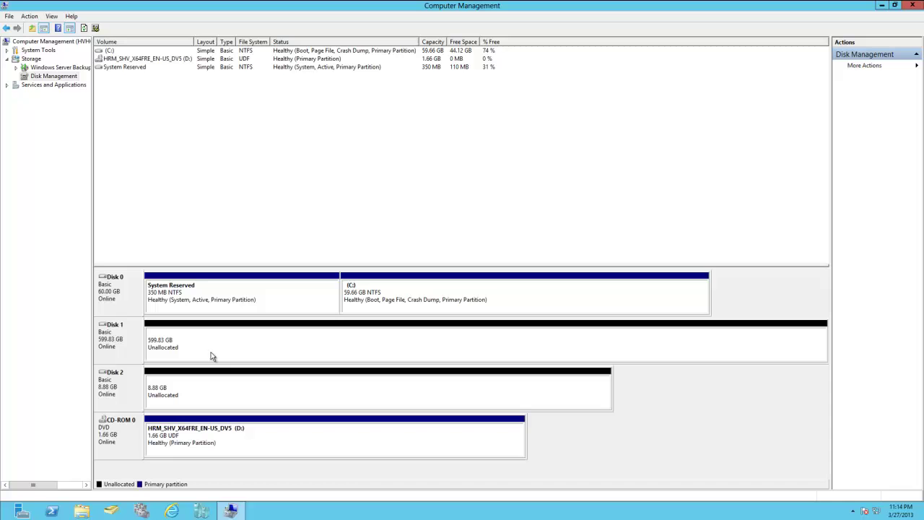
Create an NTFS simple volume on Disk 1 with drive letter F and the volume label CSV
right_click(171, 343)
left_click(192, 349)
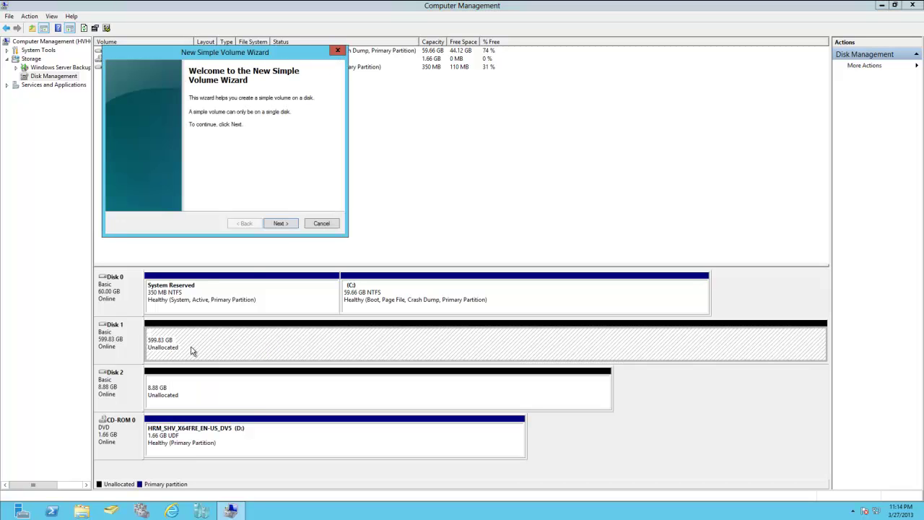
left_click(281, 224)
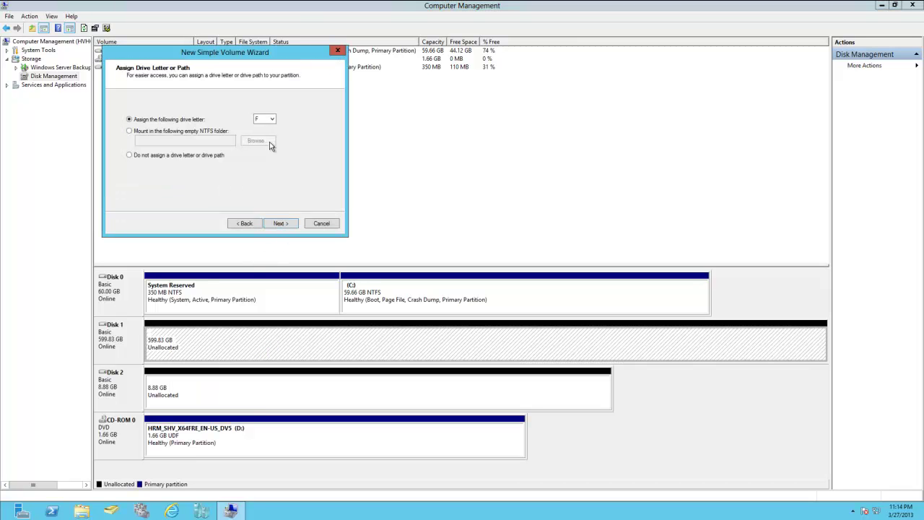
left_click(281, 224)
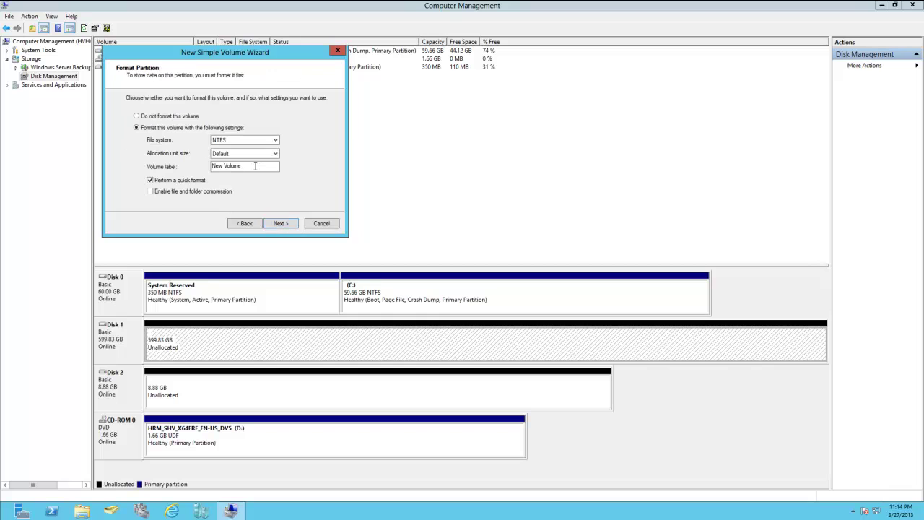
left_click_drag(254, 166, 214, 165)
type("CSV")
key("Return")
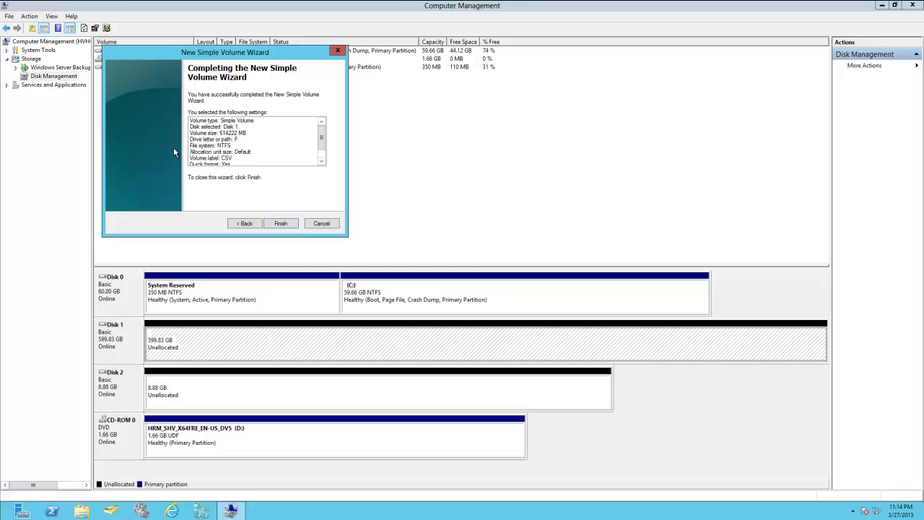
left_click(291, 226)
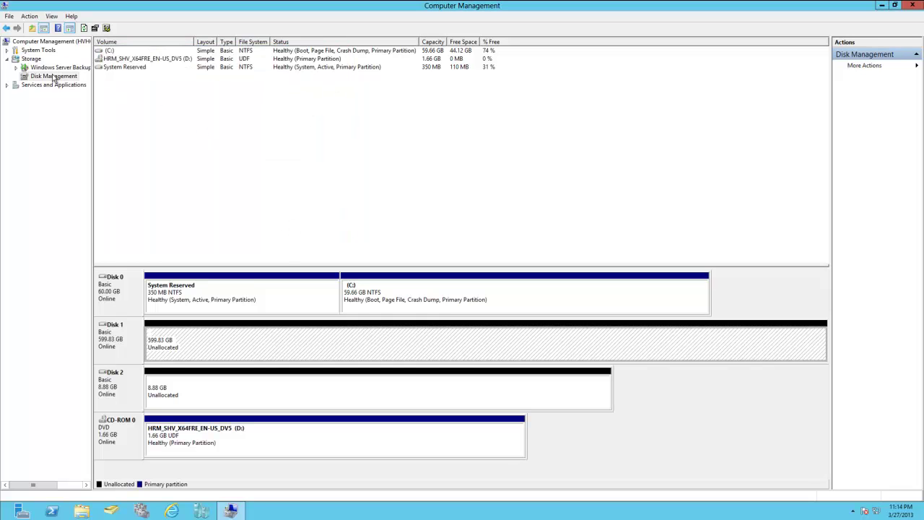
Find HVHOST4 in the lab.local directory, connect Computer Management to it and view its disks in Disk Management
right_click(43, 42)
left_click(75, 47)
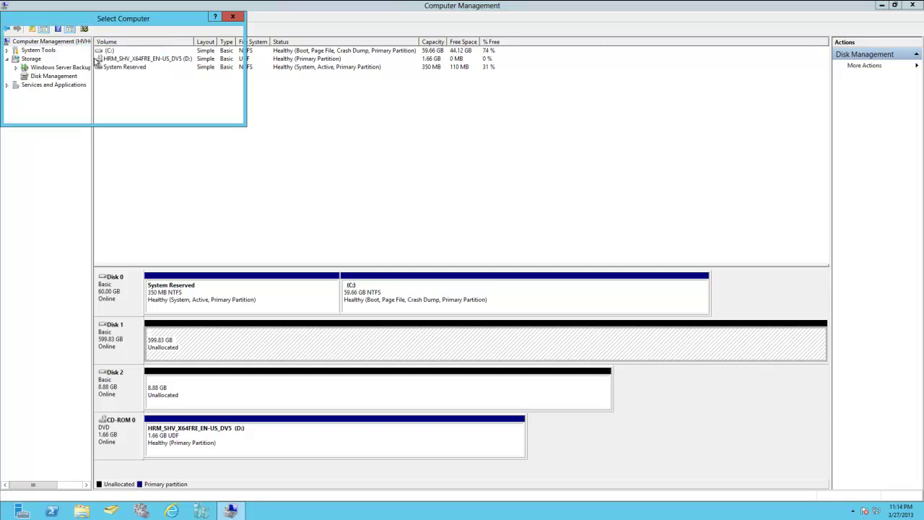
left_click(213, 69)
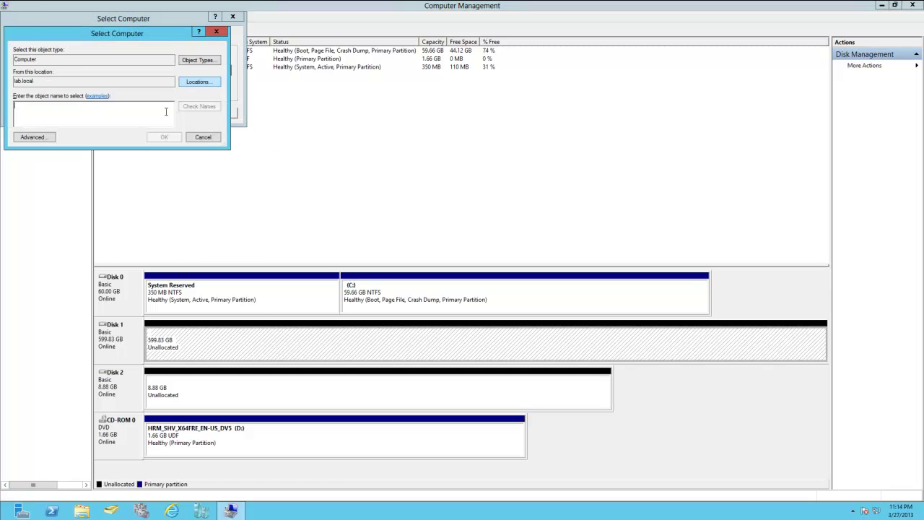
left_click(39, 141)
left_click(240, 142)
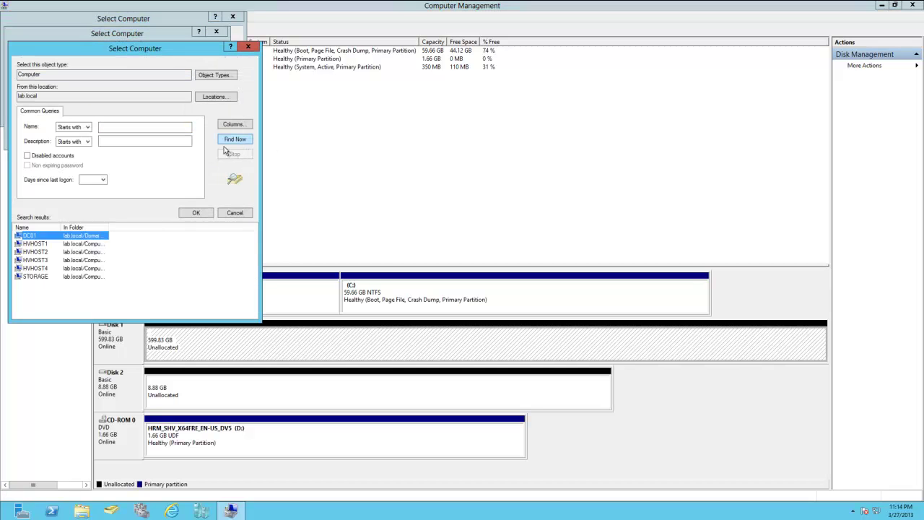
left_click(40, 269)
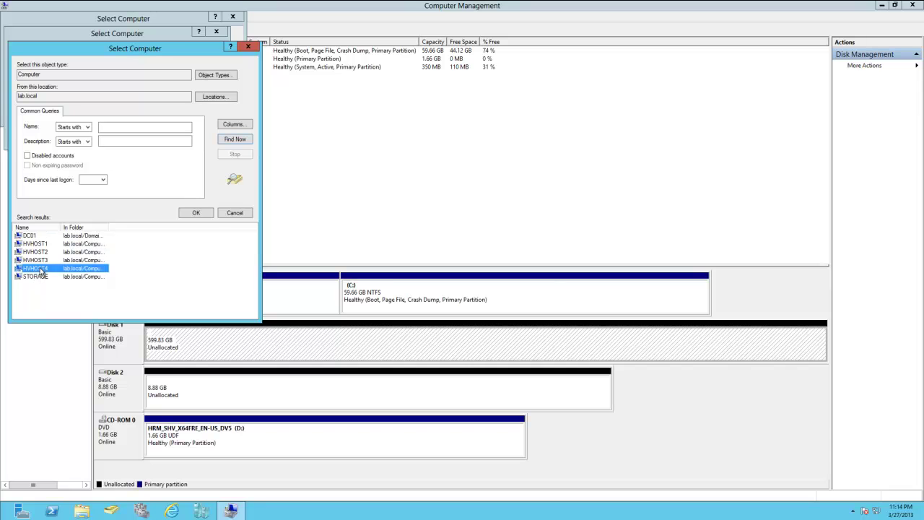
left_click(196, 214)
left_click(169, 137)
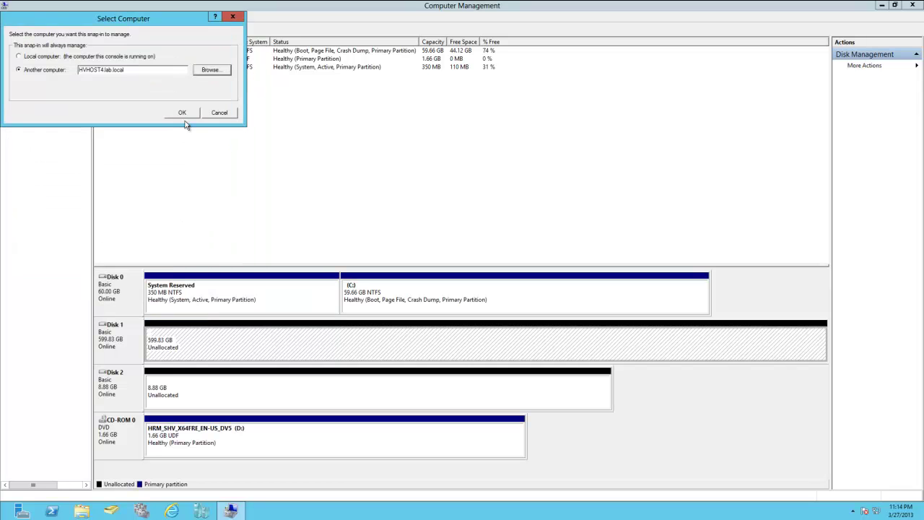
left_click(187, 114)
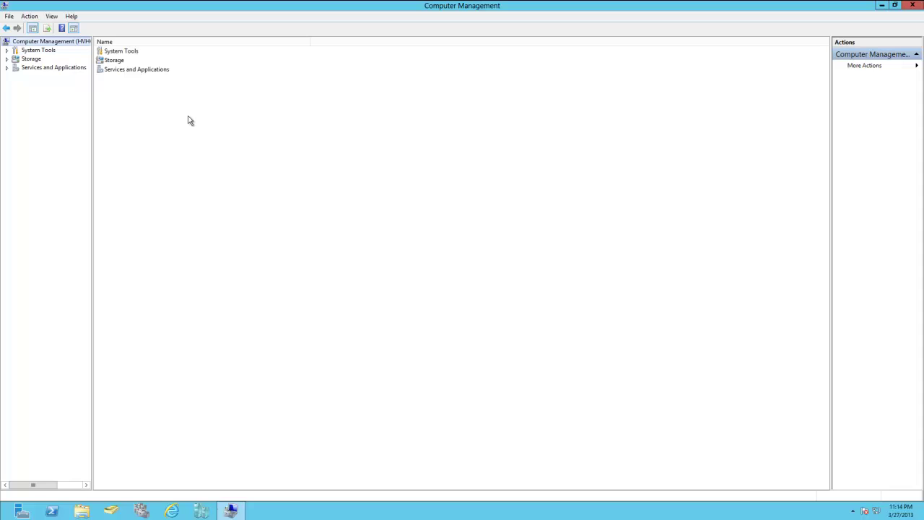
double_click(23, 59)
left_click(43, 76)
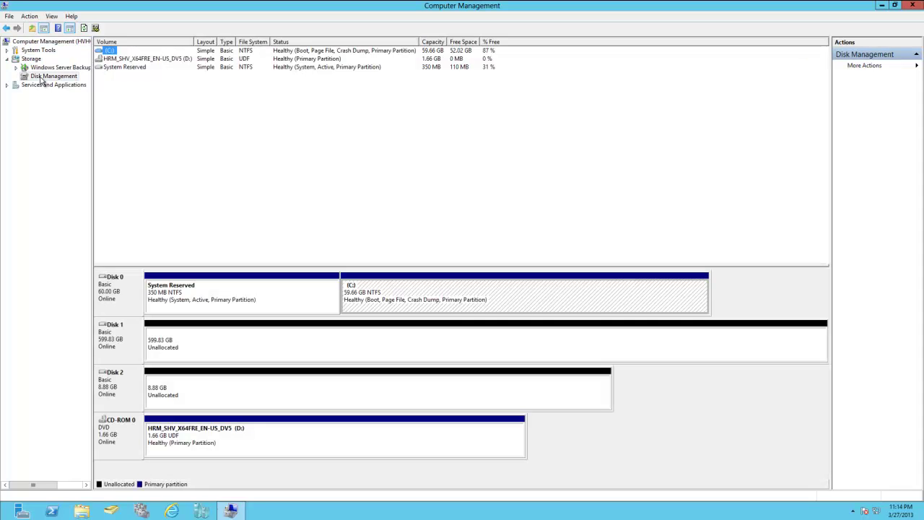
right_click(193, 344)
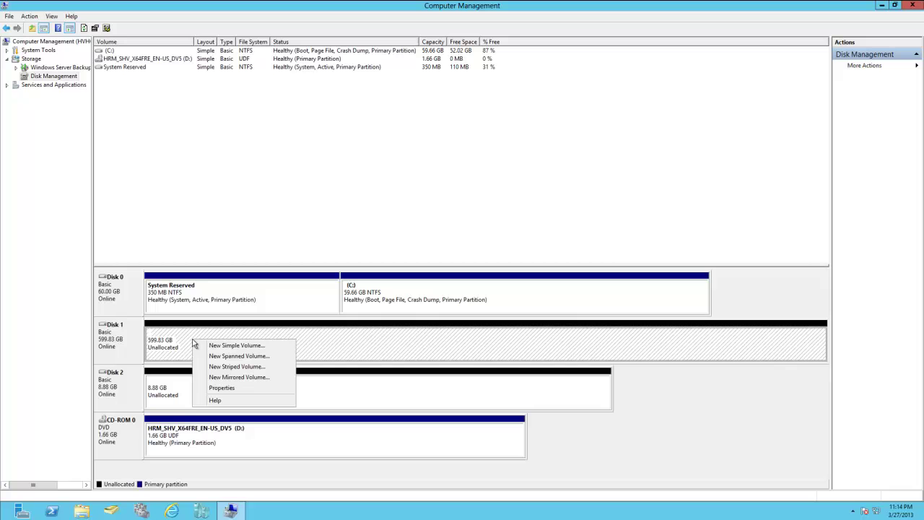
right_click(142, 345)
left_click(296, 349)
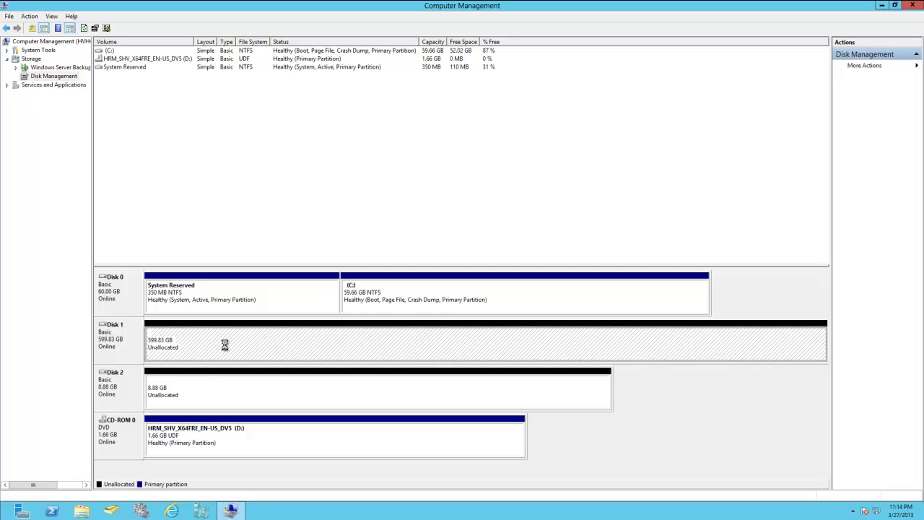
right_click(201, 352)
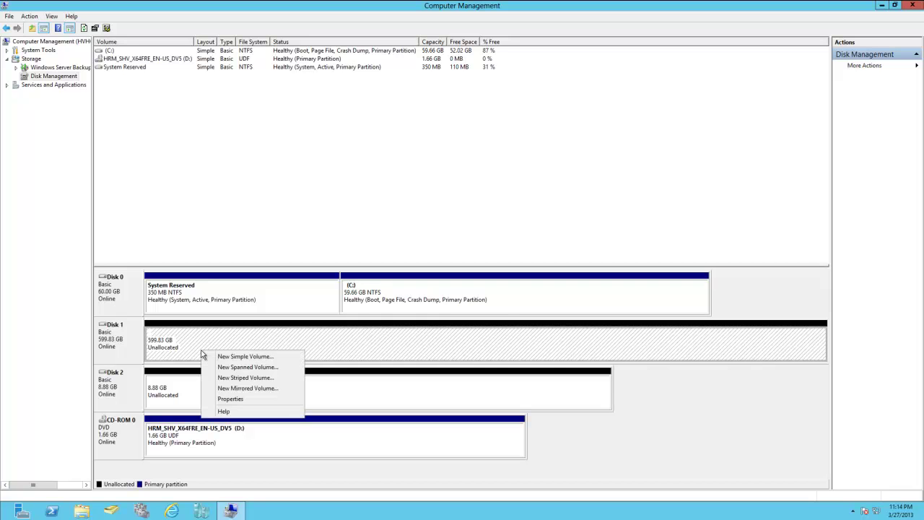
left_click(46, 67)
left_click(45, 76)
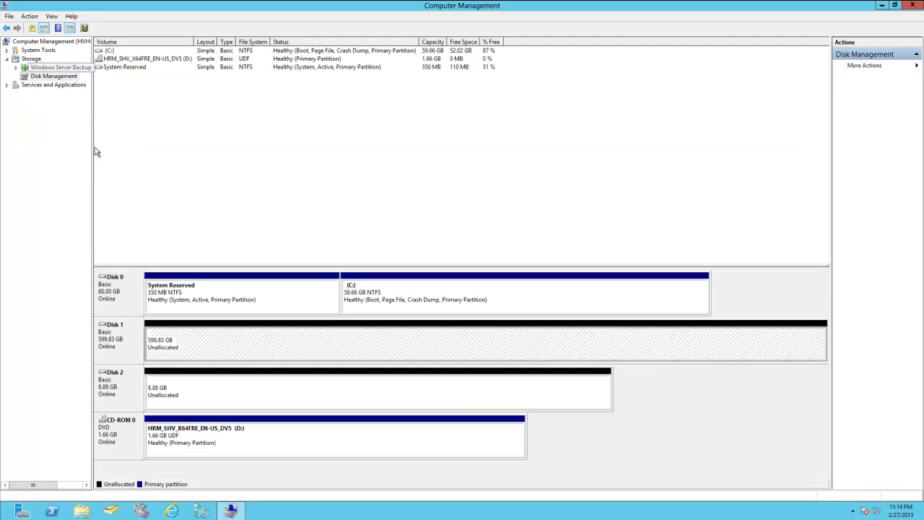
Switch Computer Management back to HVHOST2 from the lab.local directory and reopen Disk Management there
left_click(52, 42)
right_click(52, 45)
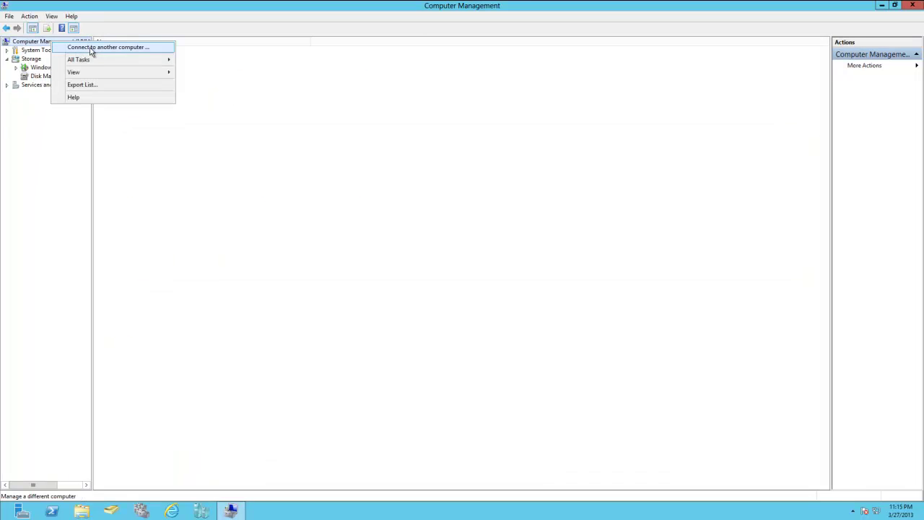
left_click(92, 48)
left_click(211, 70)
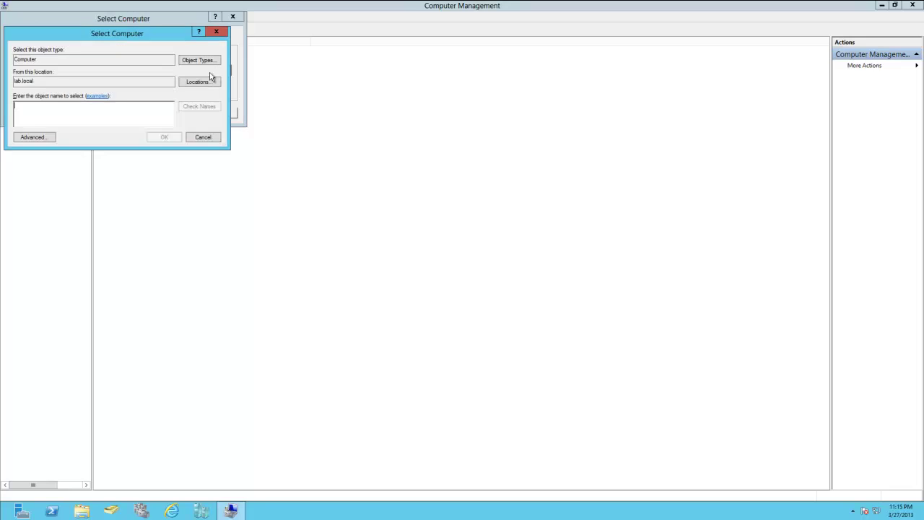
left_click(34, 138)
left_click(233, 140)
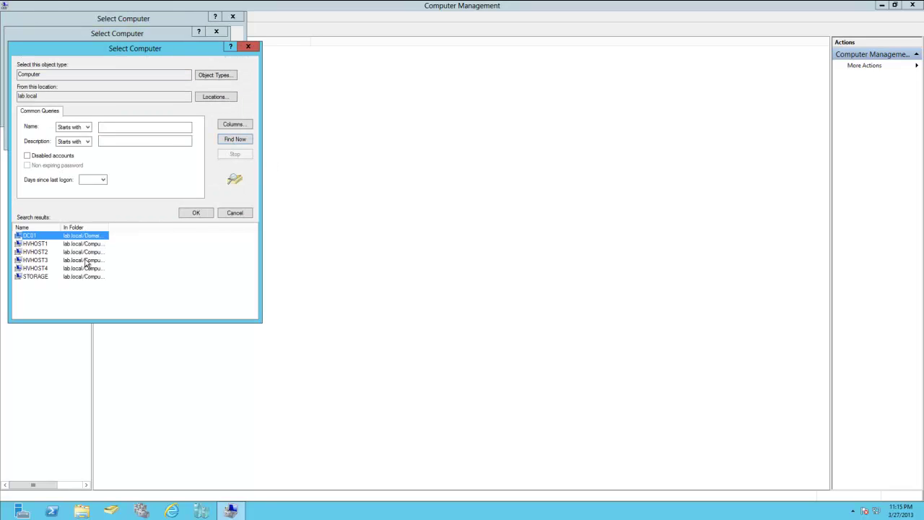
double_click(34, 252)
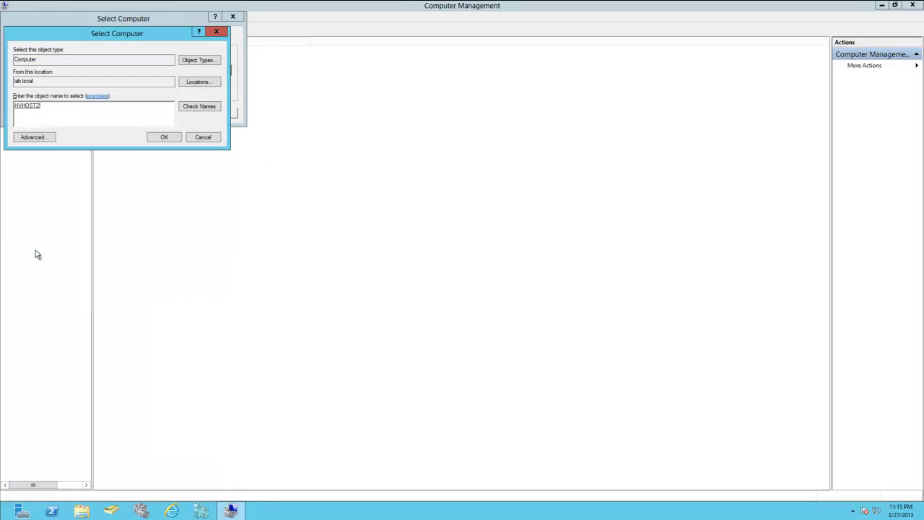
left_click(174, 141)
left_click(184, 113)
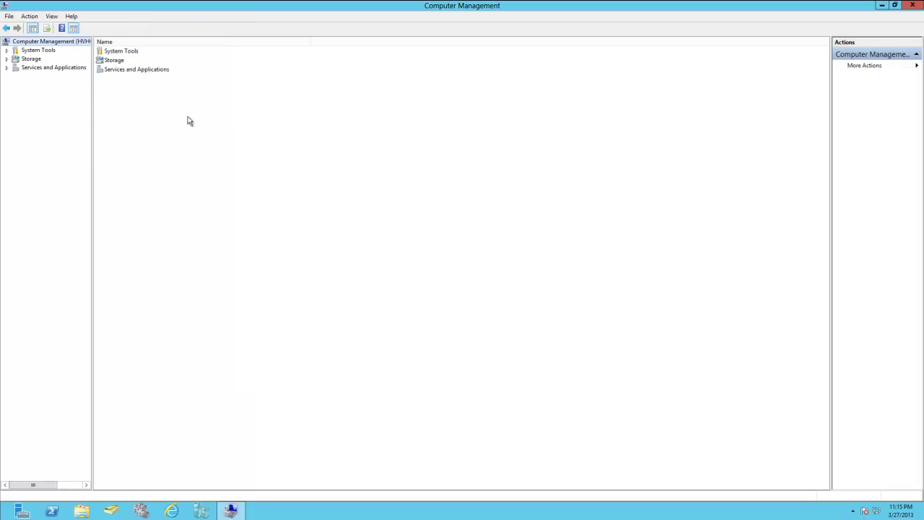
double_click(34, 61)
left_click(38, 77)
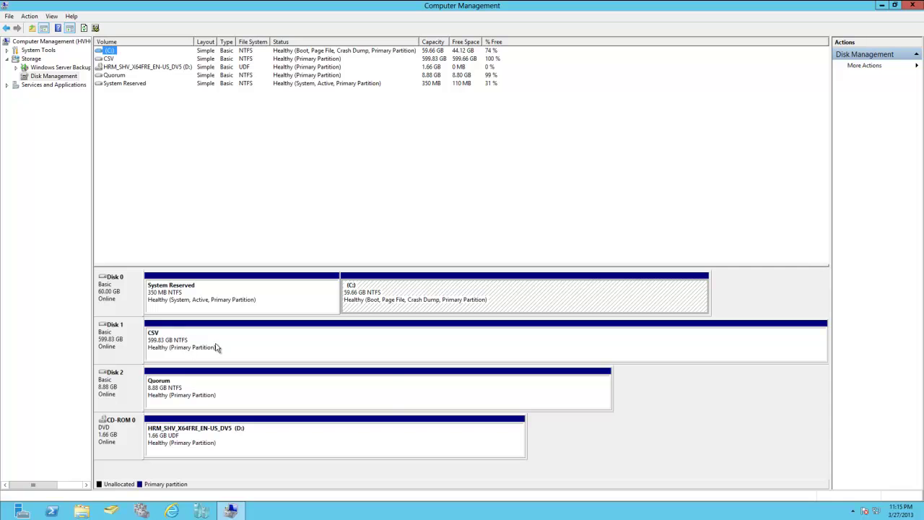
Assign drive letter Z to the CSV volume on Disk 1 of HVHOST2
right_click(273, 345)
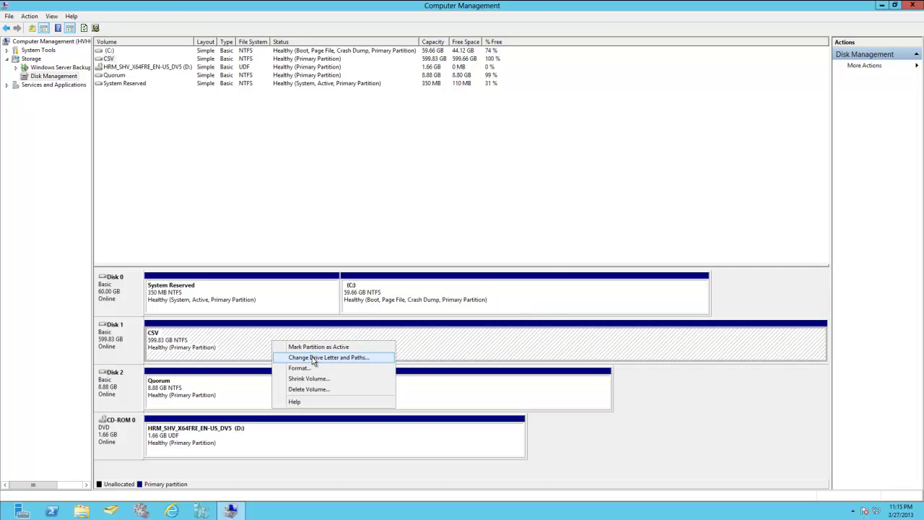
left_click(313, 359)
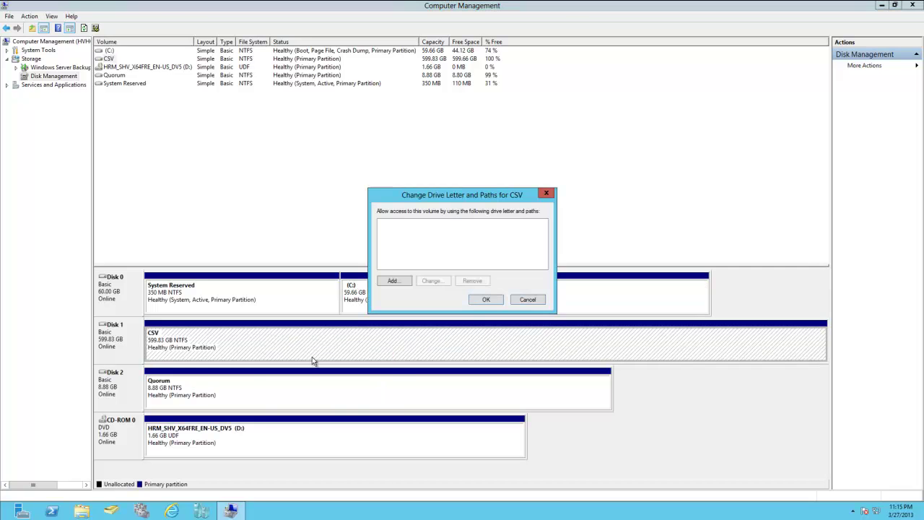
left_click(405, 281)
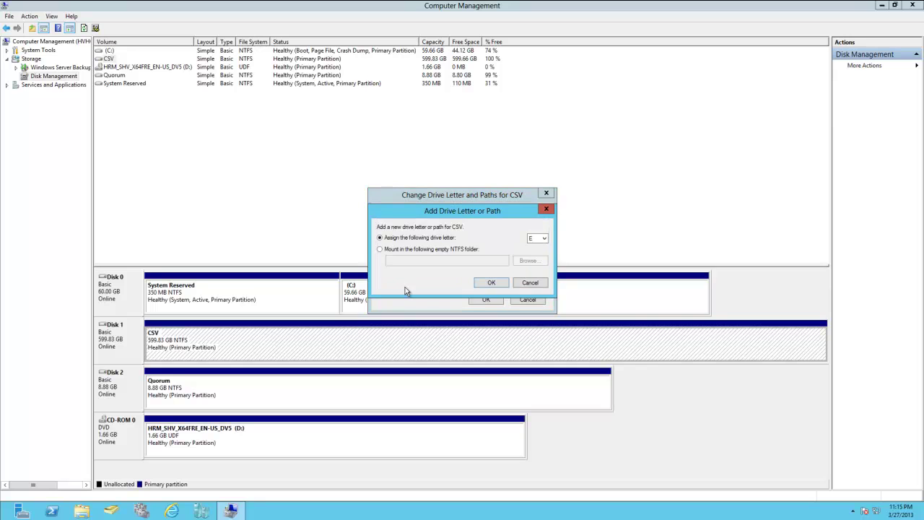
left_click(543, 240)
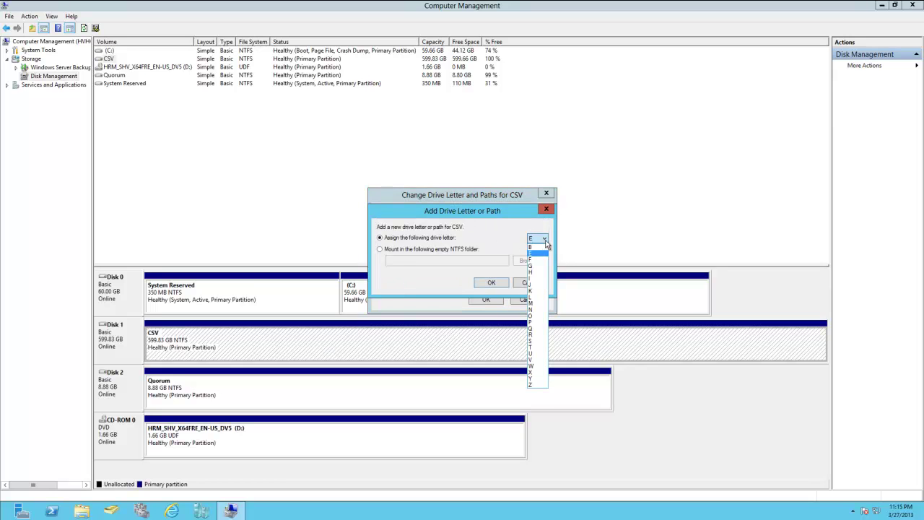
left_click(538, 386)
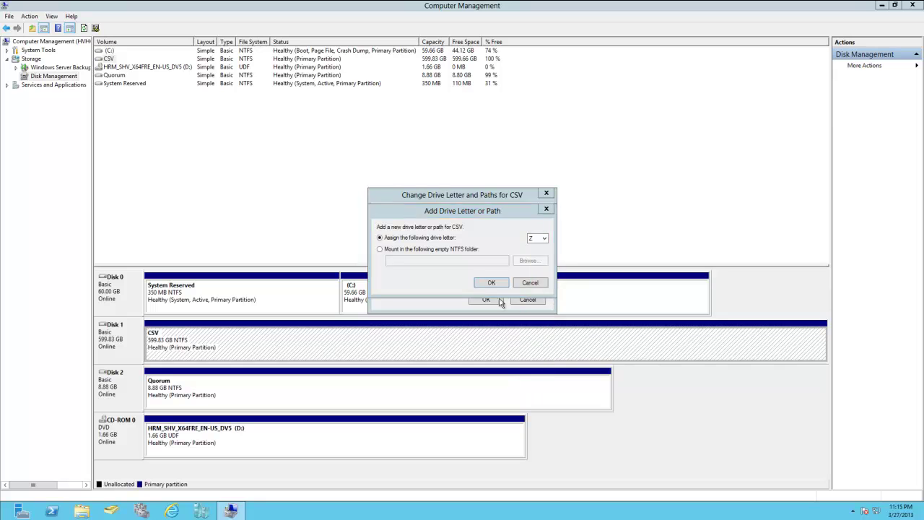
left_click(492, 283)
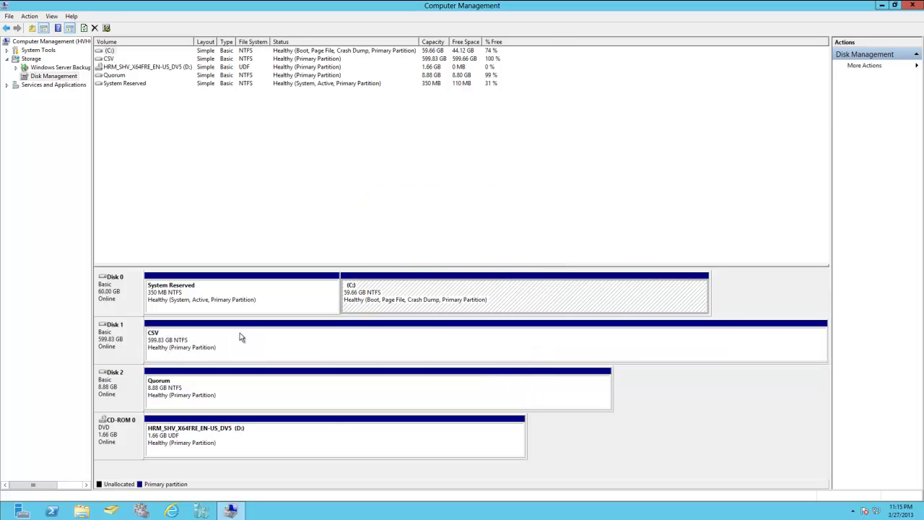
Assign drive letter Q to the Quorum volume on Disk 2 of HVHOST2
left_click(217, 387)
right_click(217, 384)
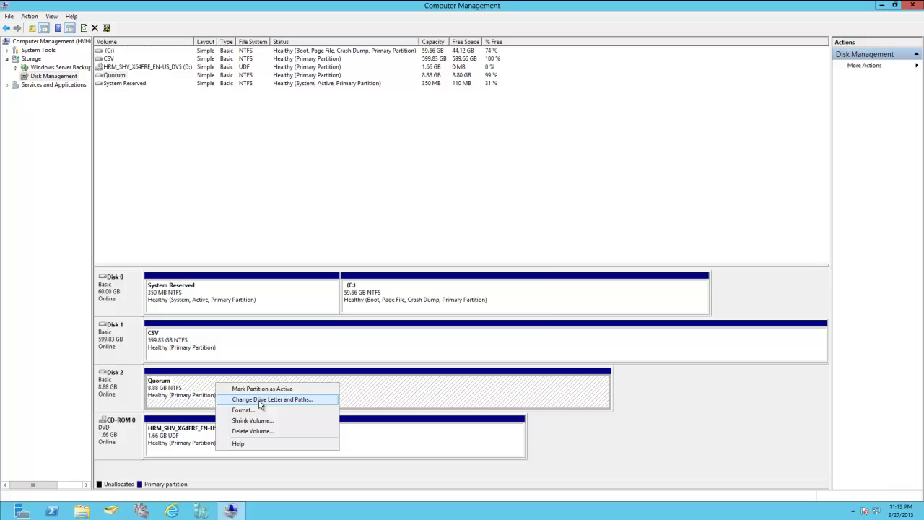
left_click(260, 402)
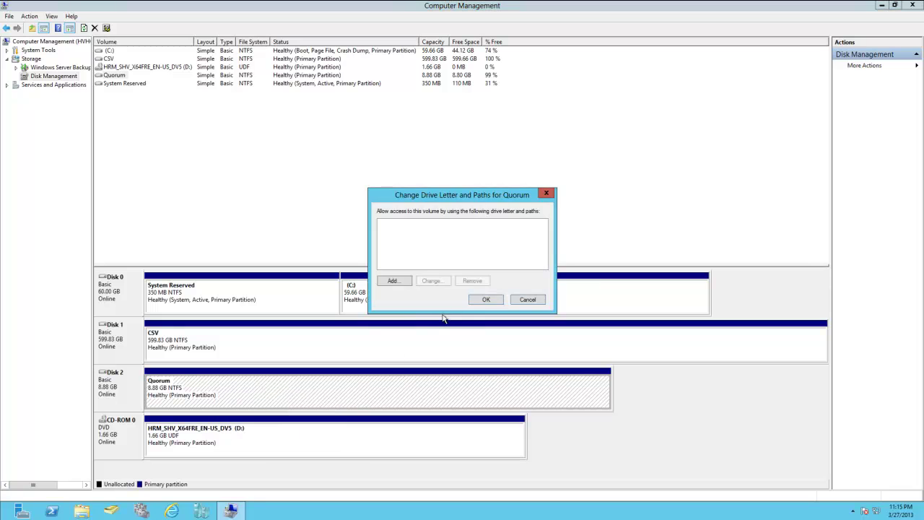
left_click(407, 283)
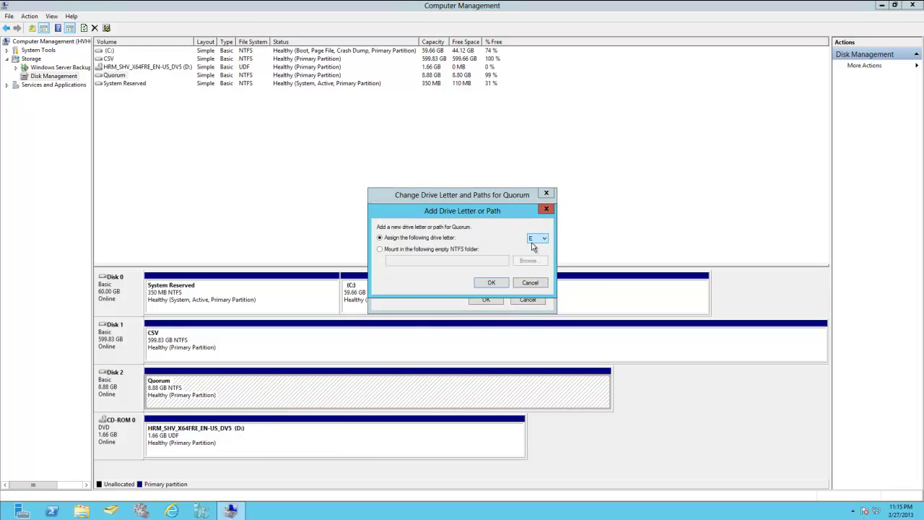
left_click(530, 242)
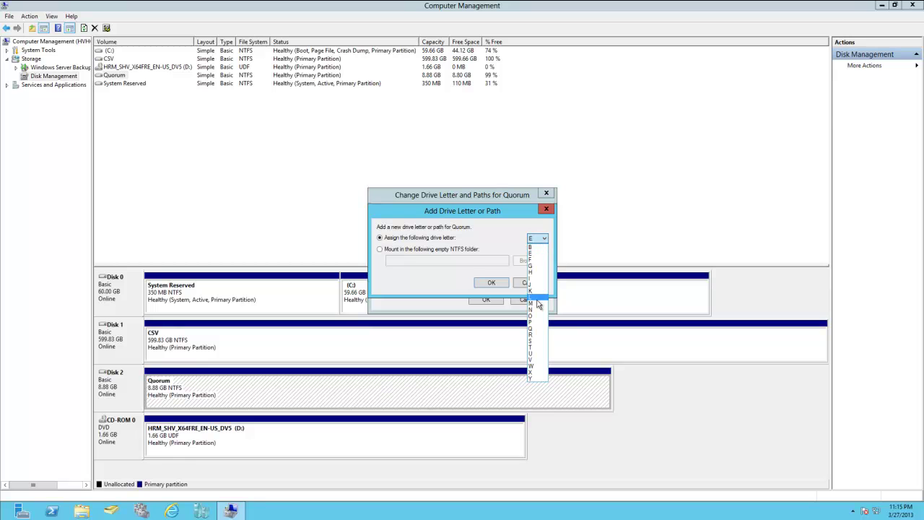
left_click(537, 331)
left_click(494, 284)
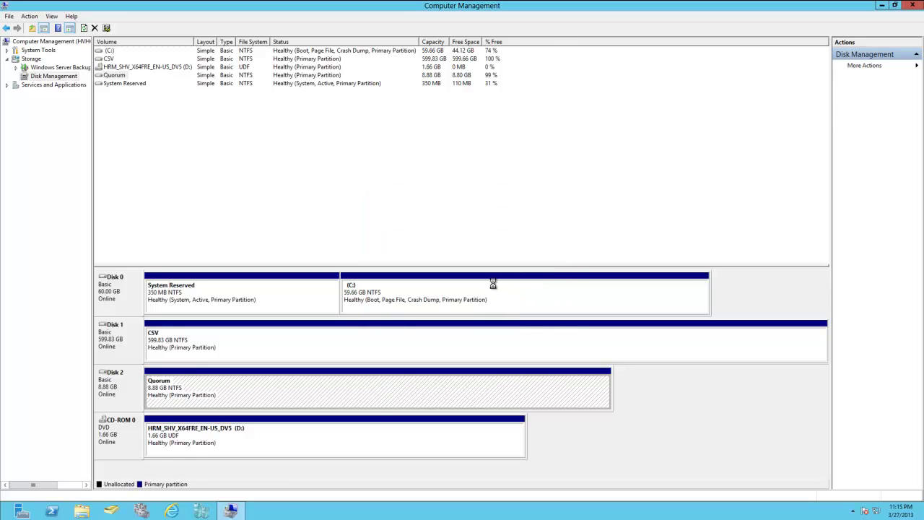
Find HVHOST4 in the lab.local directory, connect Computer Management to it and open its Disk Management
right_click(48, 43)
left_click(94, 50)
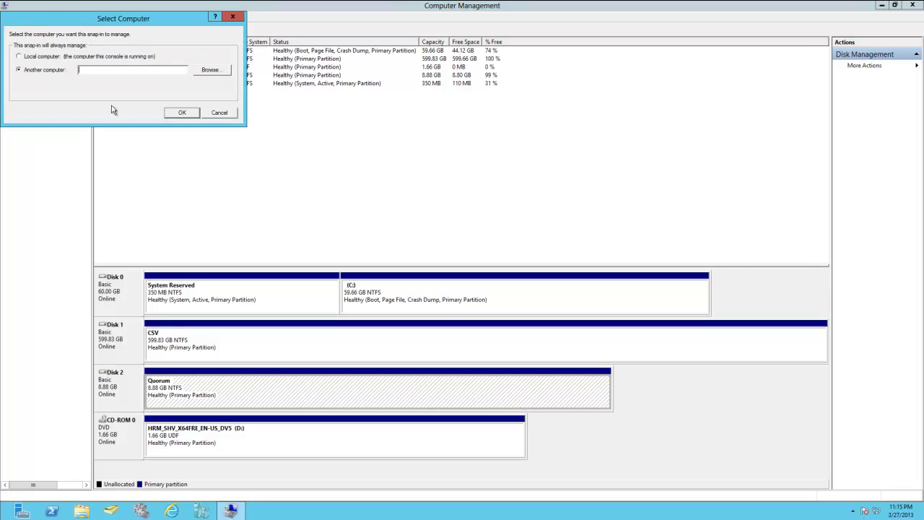
left_click(211, 70)
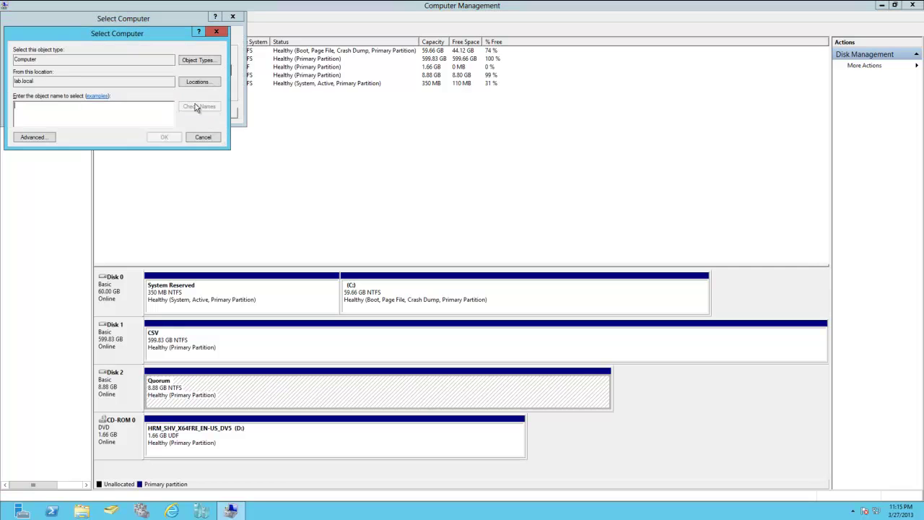
left_click(32, 137)
left_click(235, 139)
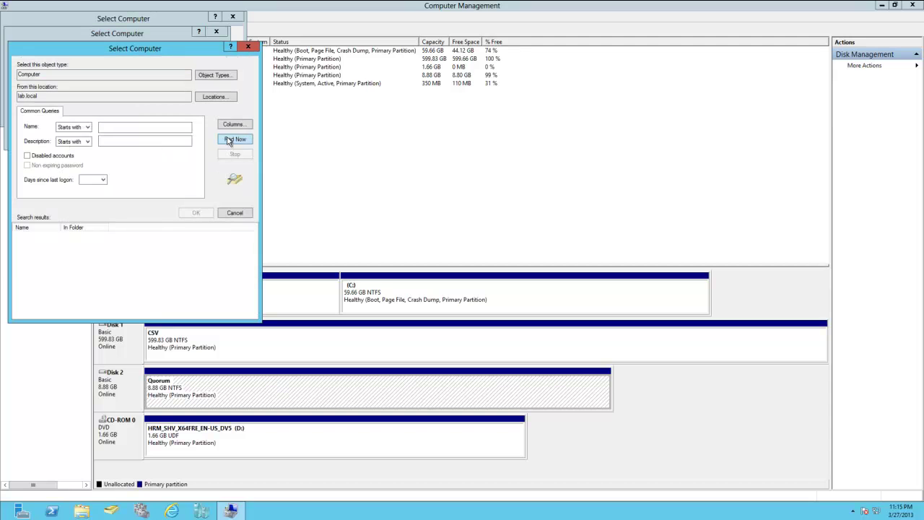
double_click(50, 270)
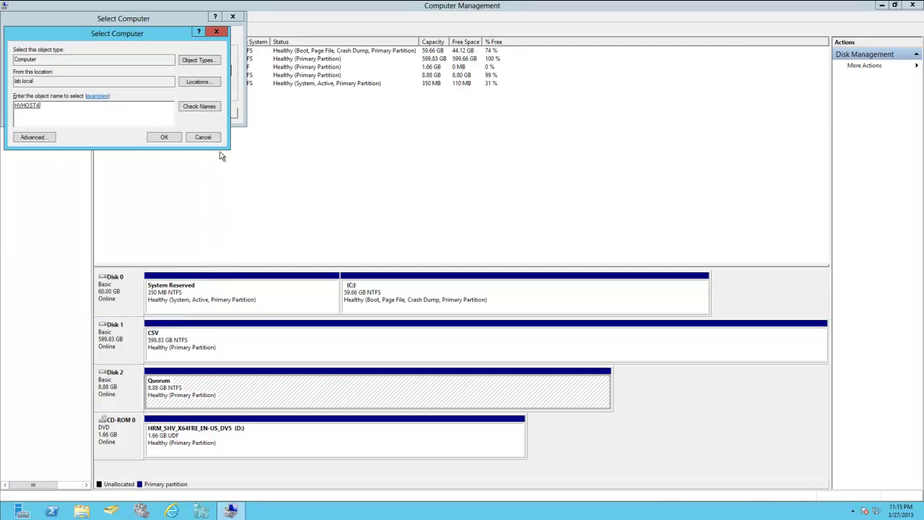
left_click(161, 137)
left_click(184, 113)
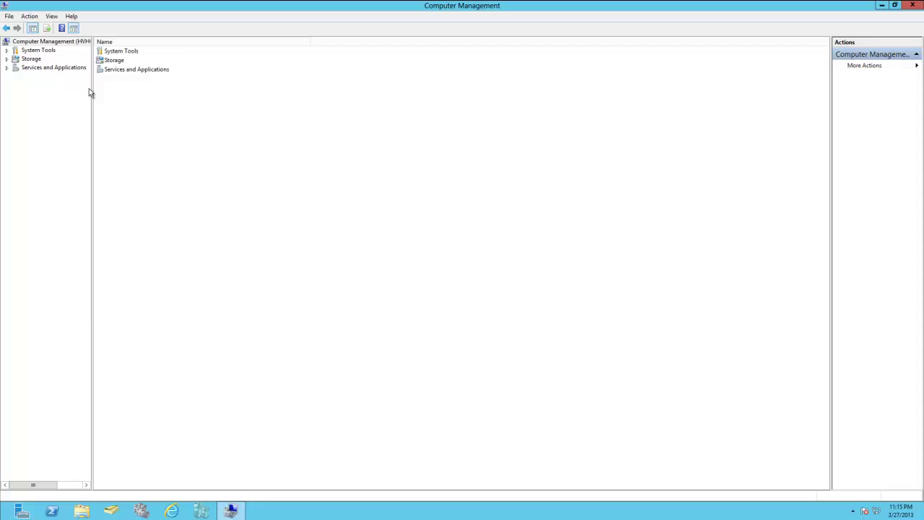
double_click(33, 59)
left_click(46, 76)
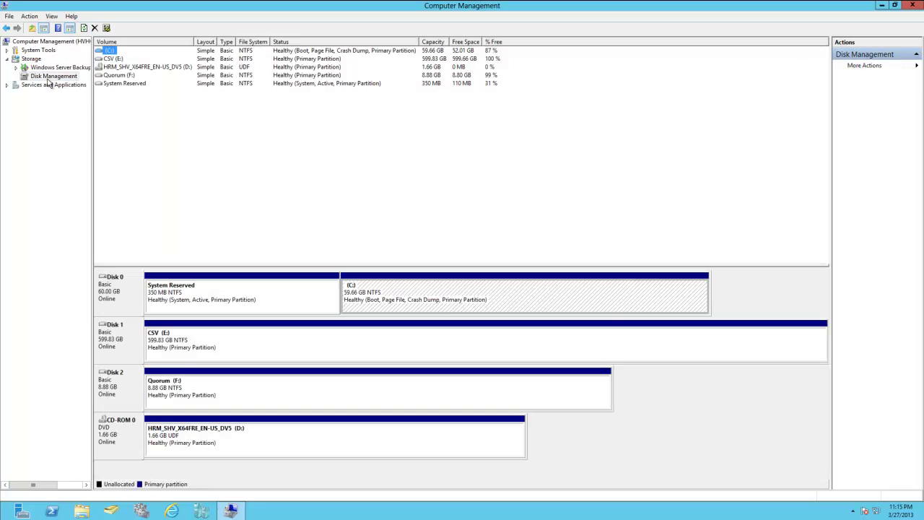
Change the drive letter of the CSV volume on HVHOST4 to Z and accept the confirmation
right_click(223, 344)
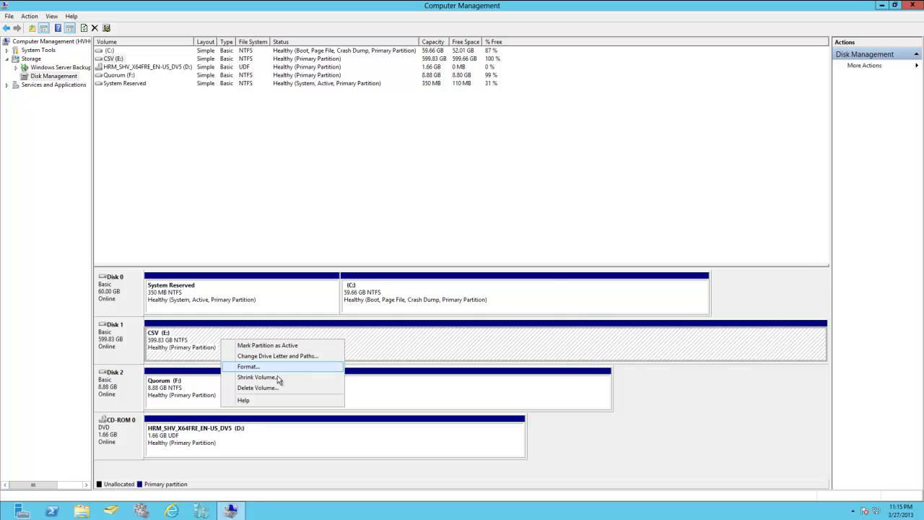
left_click(264, 356)
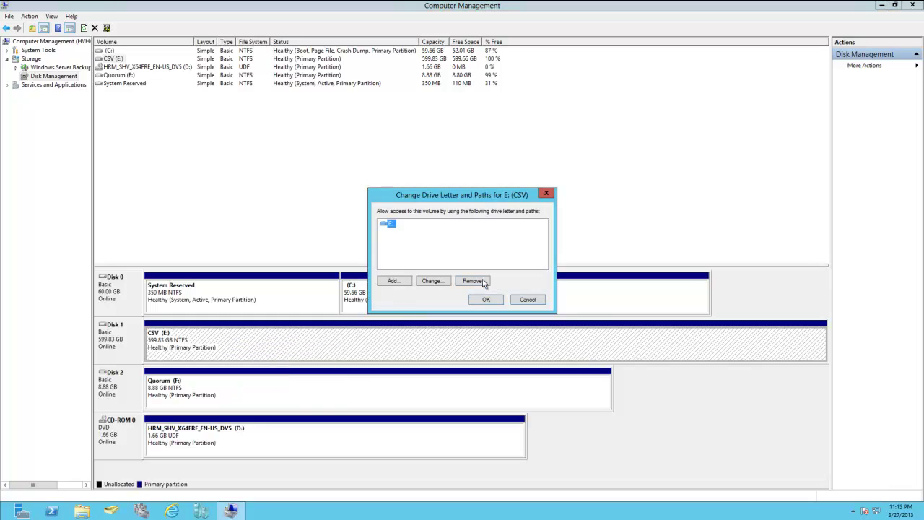
left_click(442, 282)
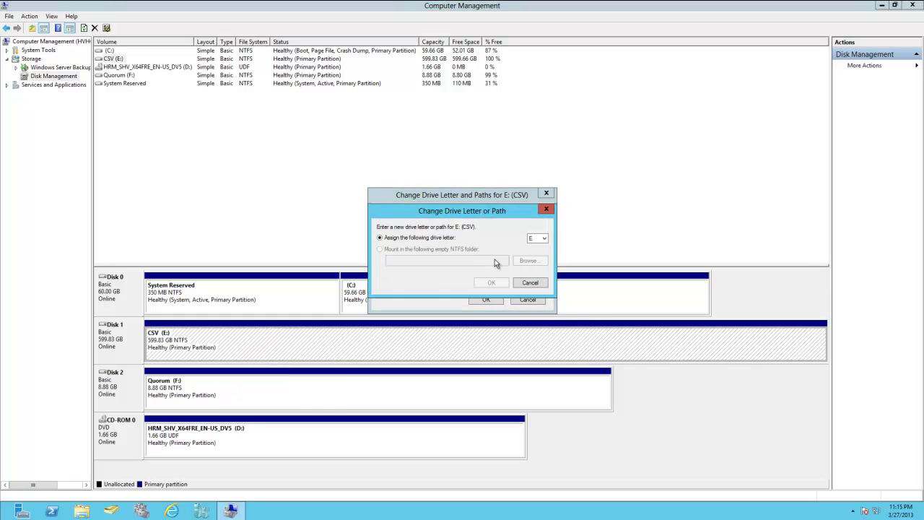
left_click(536, 240)
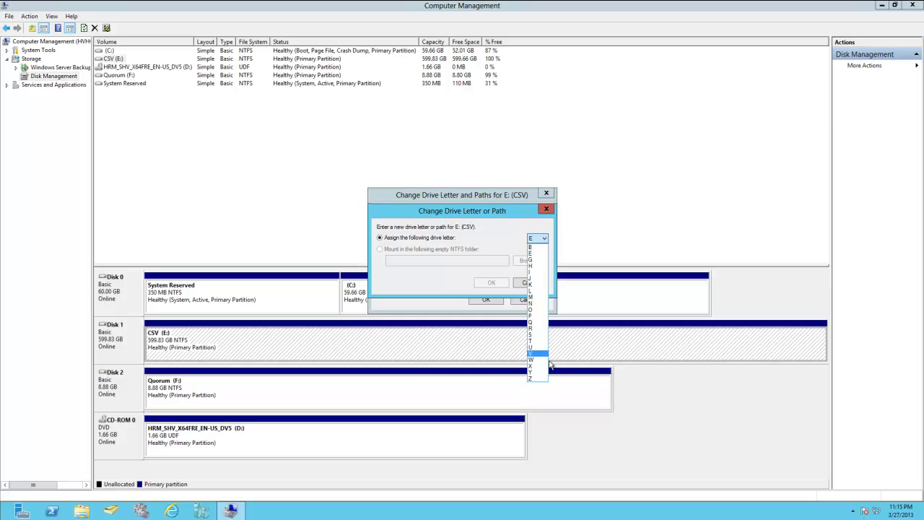
left_click(539, 379)
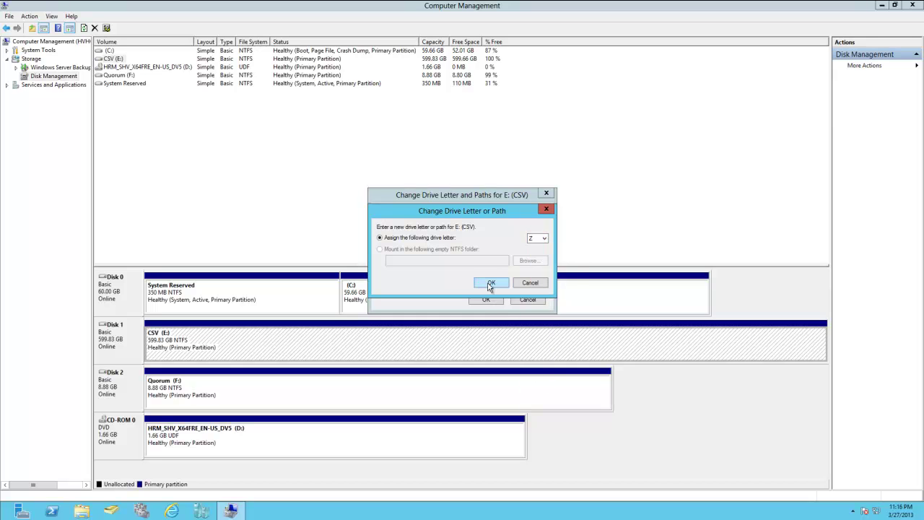
left_click(491, 282)
left_click(497, 294)
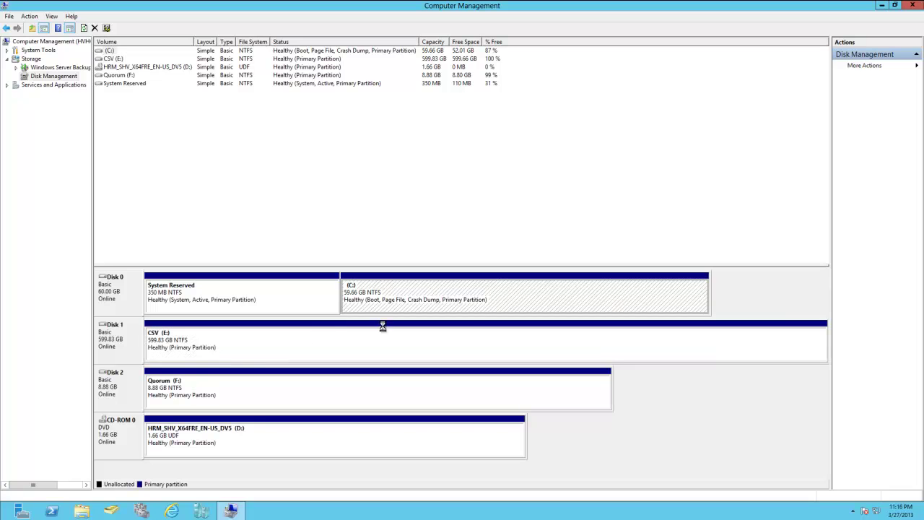
Change the drive letter of the Quorum volume on HVHOST4 to Q and accept the confirmation
right_click(196, 380)
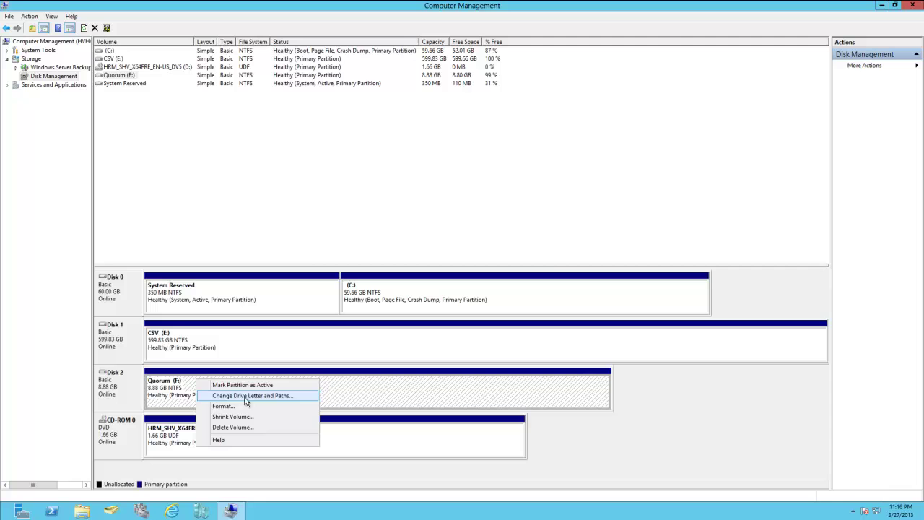
left_click(244, 397)
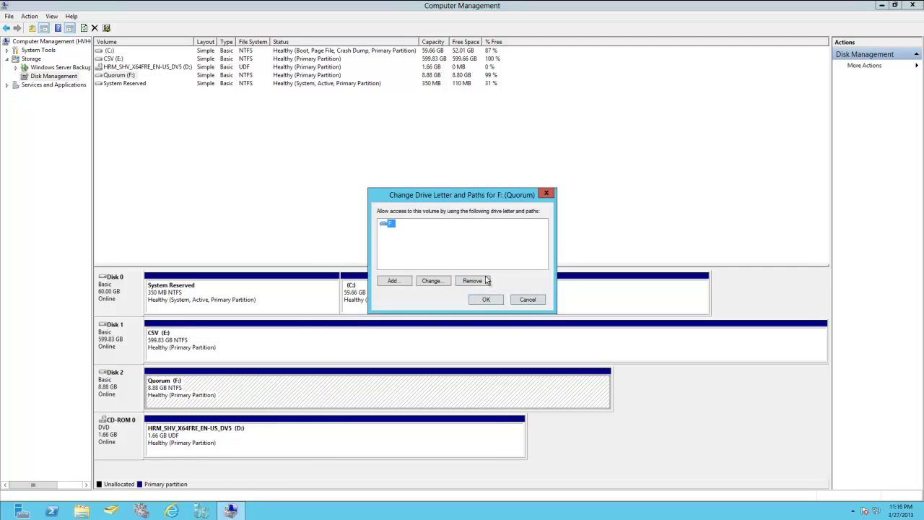
left_click(437, 281)
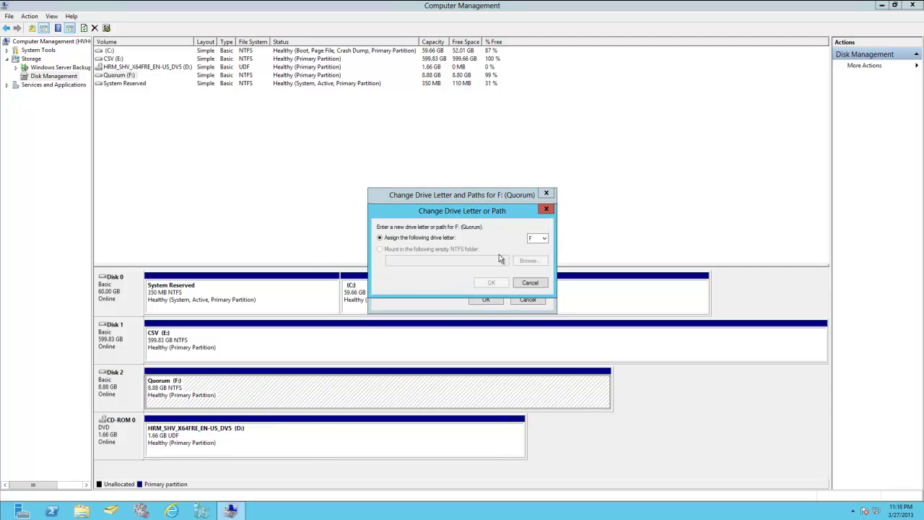
left_click(539, 240)
left_click(536, 325)
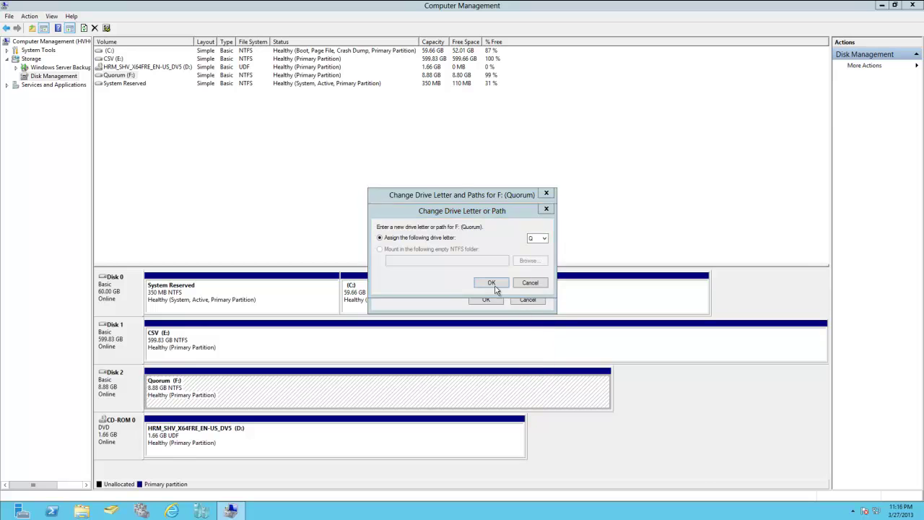
left_click(494, 284)
left_click(496, 295)
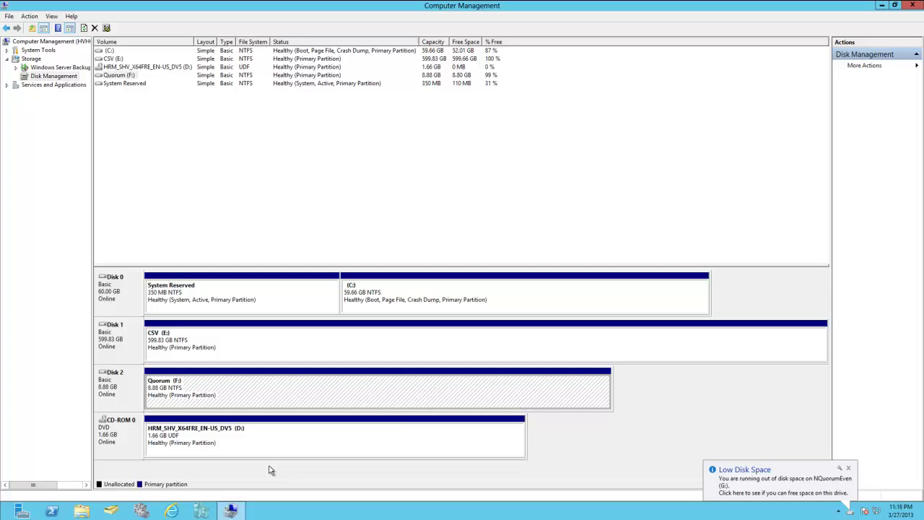
Close Computer Management and switch to Failover Cluster Manager
key("super")
type("fail")
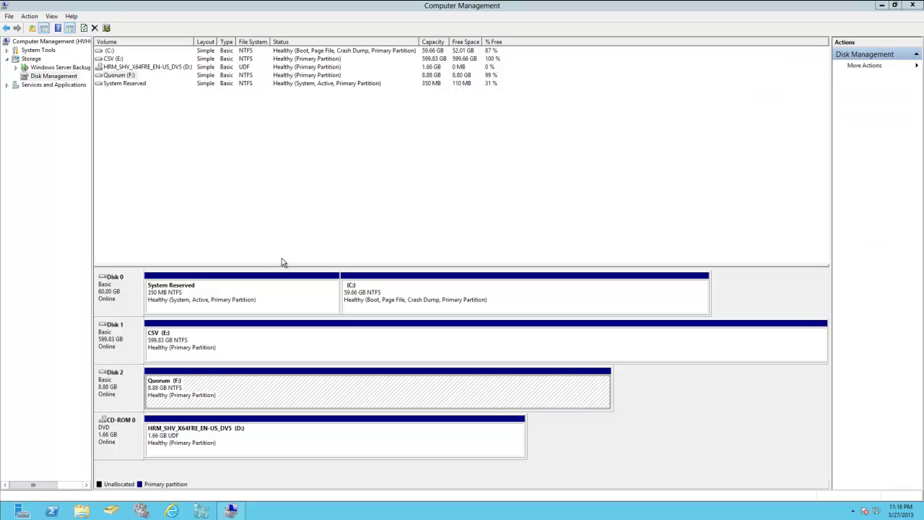
left_click(912, 5)
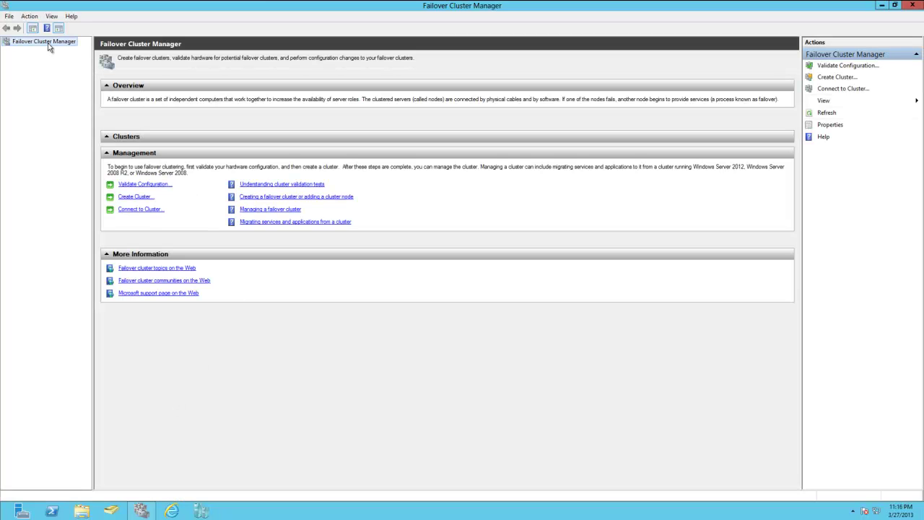
Start creating a new cluster and add HVHOST2 and HVHOST4 from lab.local as its servers
right_click(49, 44)
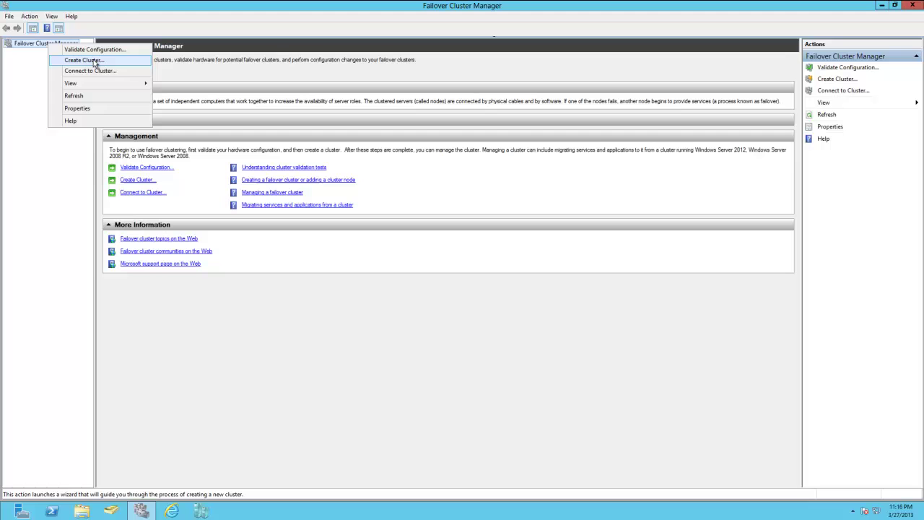
left_click(91, 60)
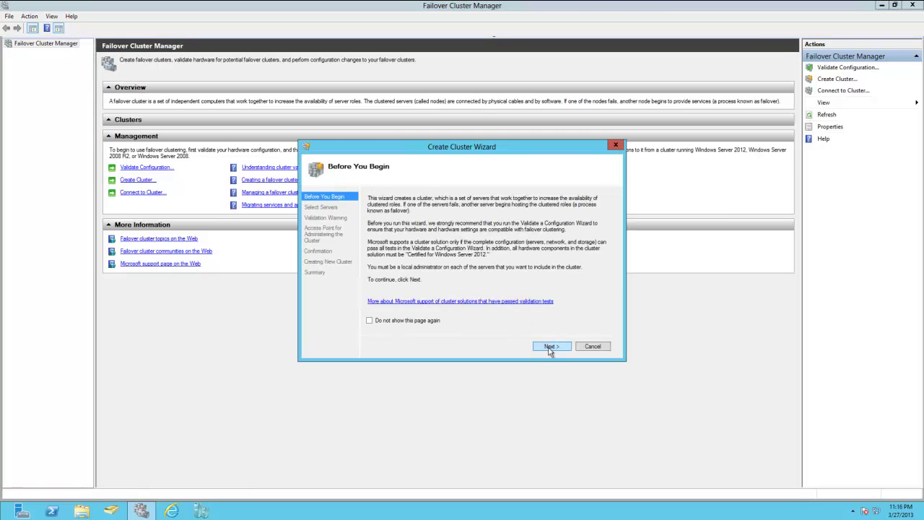
left_click(550, 347)
left_click(592, 230)
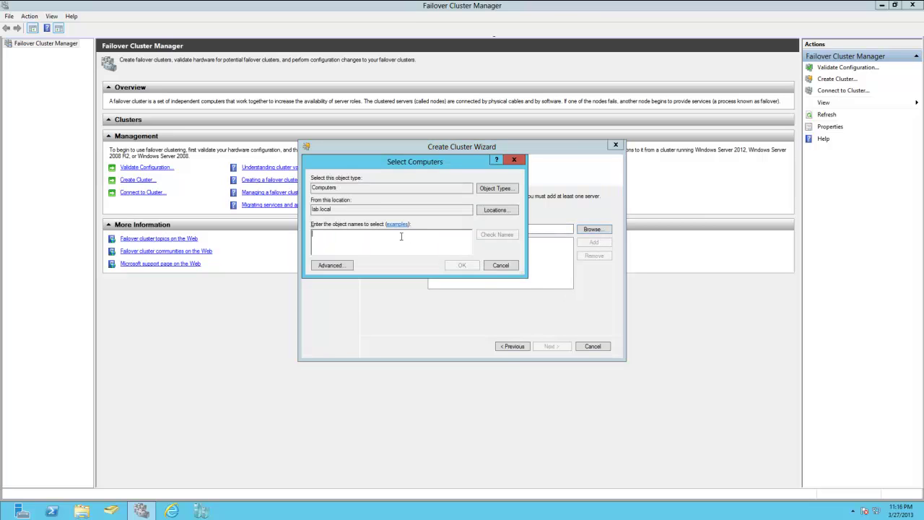
type("HV")
left_click(500, 238)
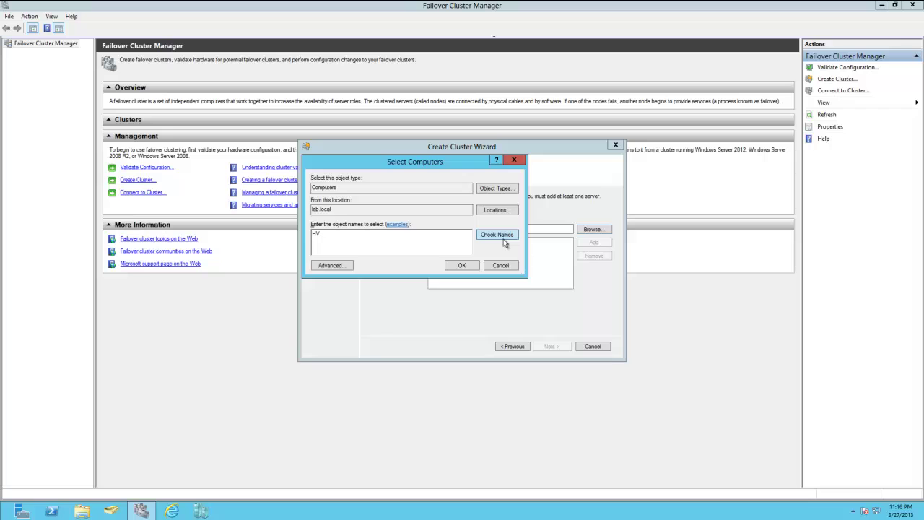
double_click(360, 243)
type("HVHOST4")
left_click(338, 234)
type(";")
left_click(494, 234)
left_click(462, 265)
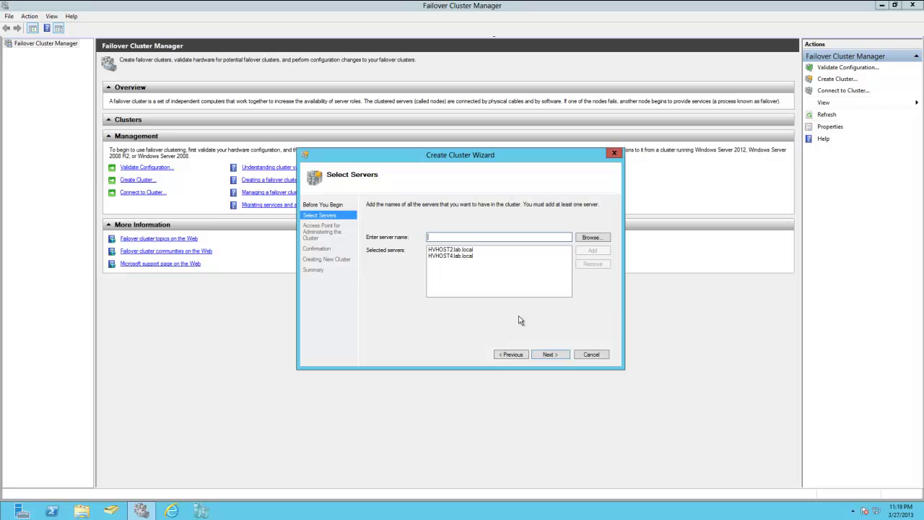
Accept the selected servers and name the new cluster clustereven
left_click(549, 354)
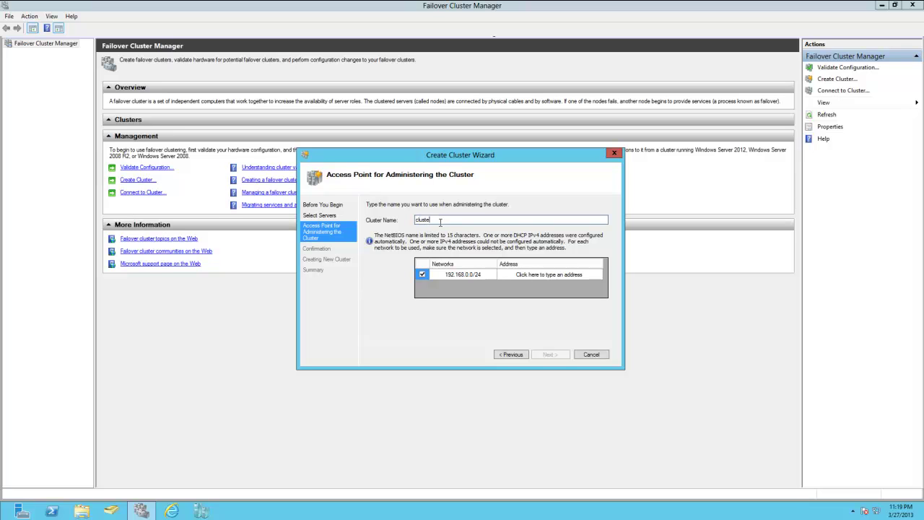
type("clusterever")
Switch to Windows PowerShell and ping 192.168.0.12 to check whether the address is already in use
left_click(51, 510)
left_click(175, 196)
type("pin")
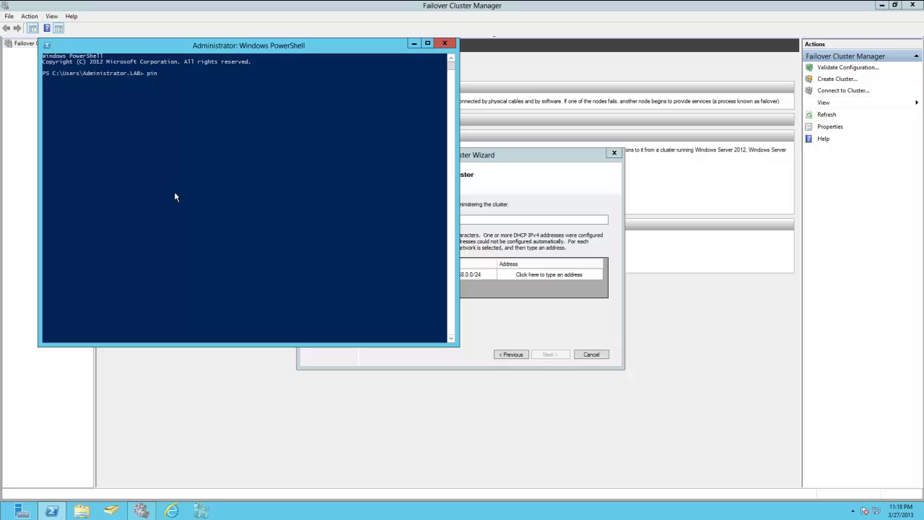
type("g 192.168.0.12")
key("Return")
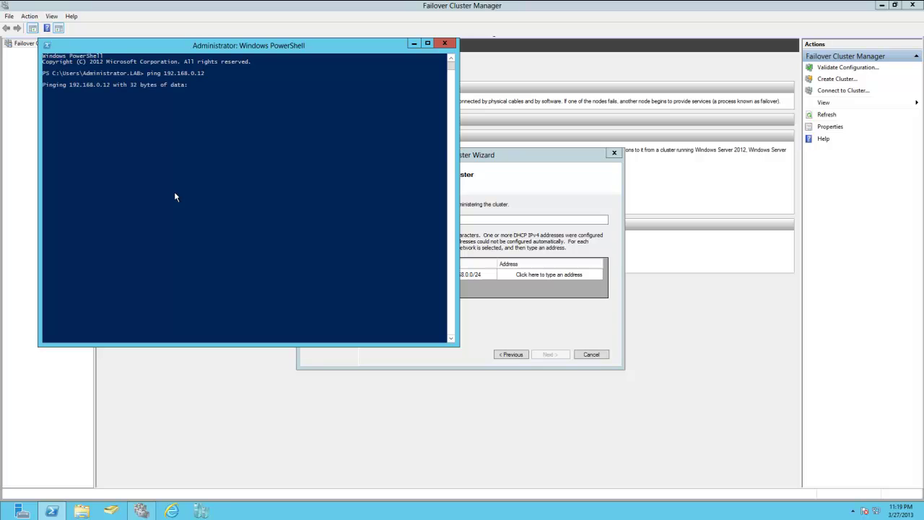
Set the cluster's address on the 192.168.0.0/24 network to 192.168.0.12, then check the ping replies and close PowerShell
left_click(549, 274)
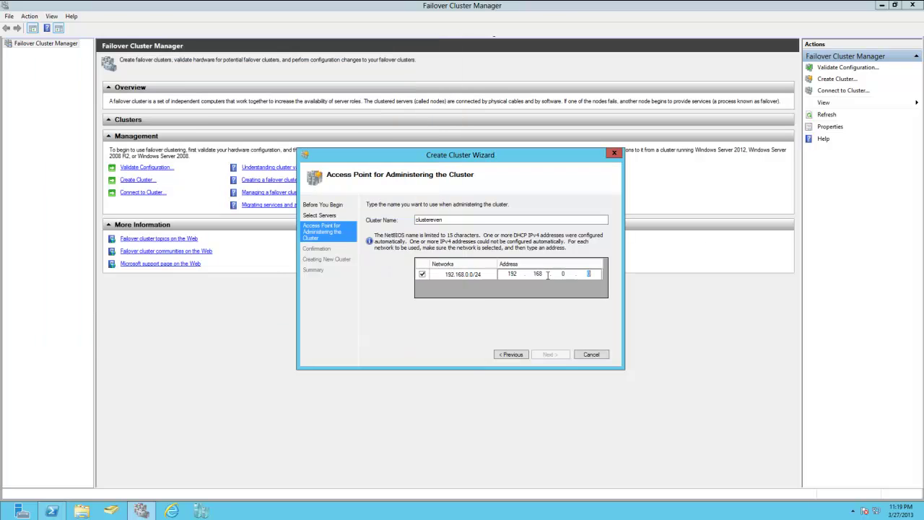
type("12")
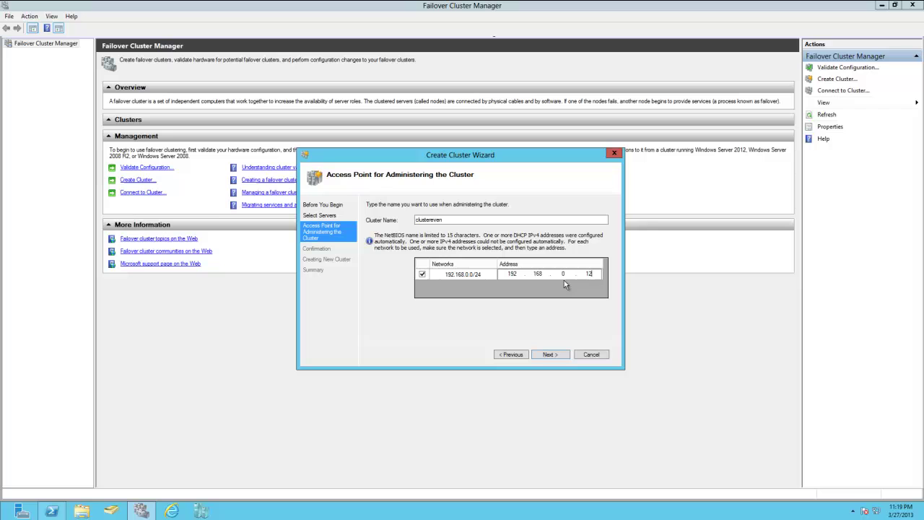
left_click(51, 511)
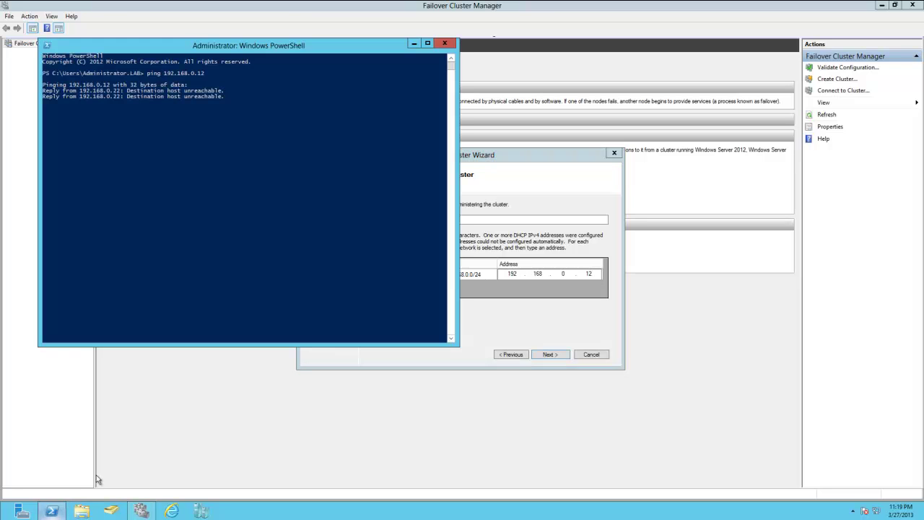
left_click(450, 45)
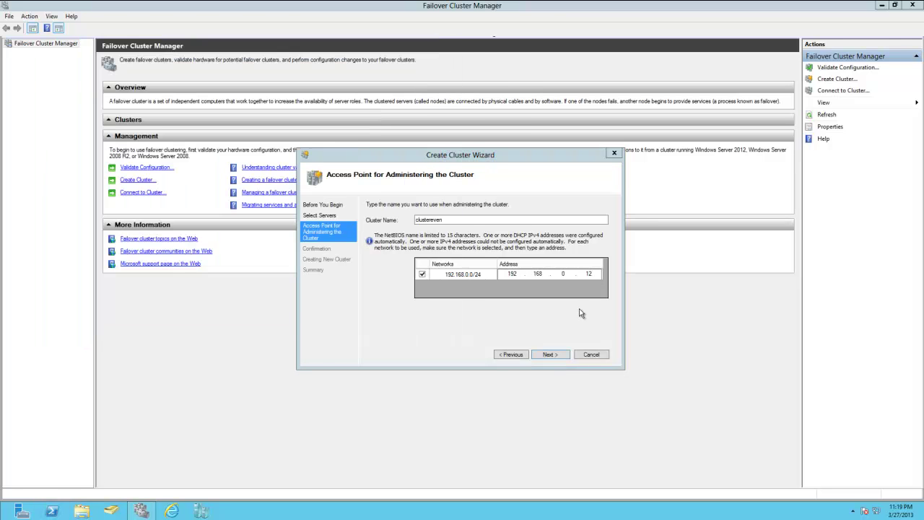
Accept the access point settings and create the cluster with all eligible storage added
left_click(558, 358)
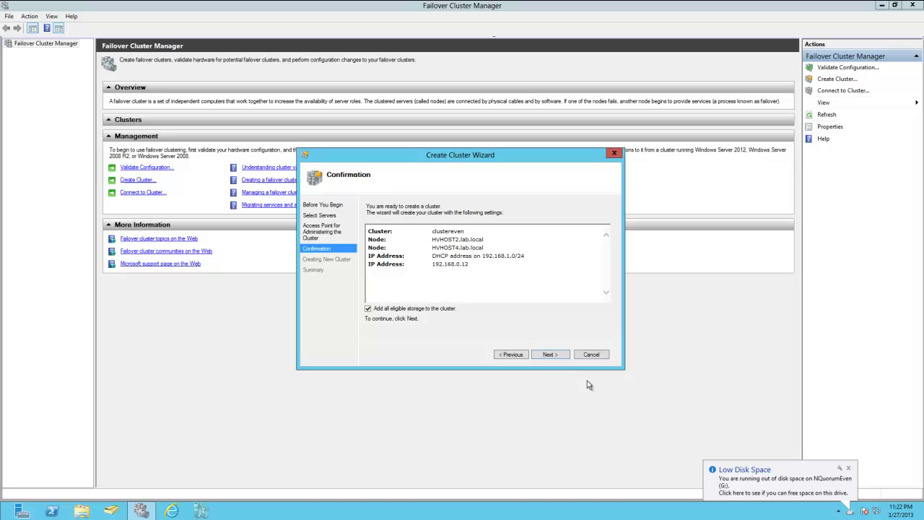
left_click(548, 355)
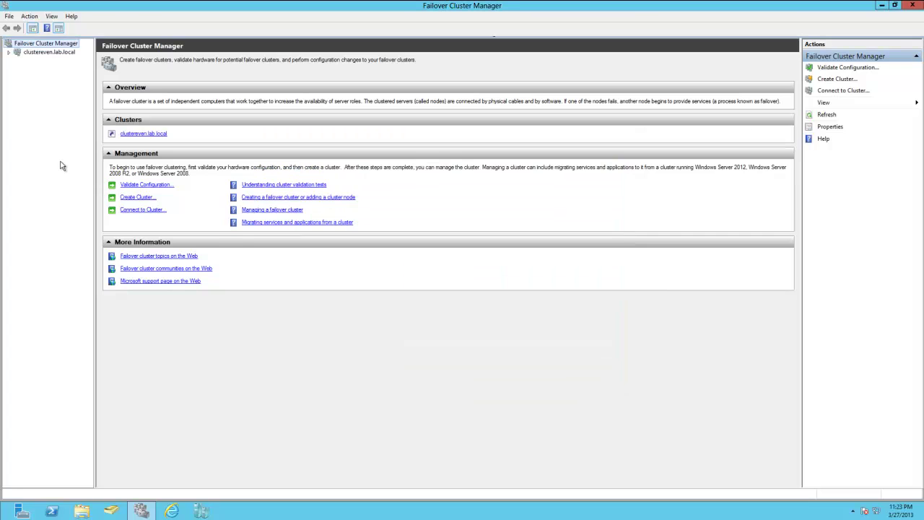
Add Cluster Disk 1 from the storage disks of clustereven.lab.local to Cluster Shared Volumes
left_click(37, 53)
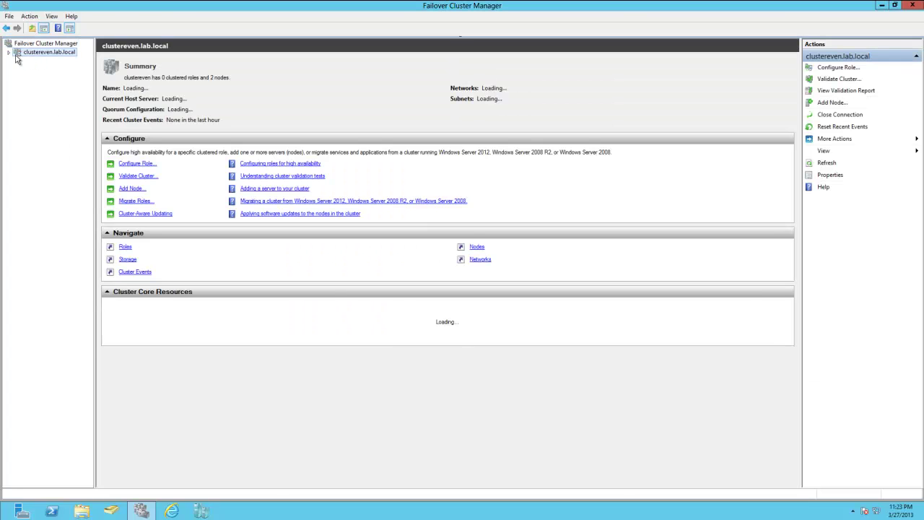
left_click(9, 54)
left_click(38, 79)
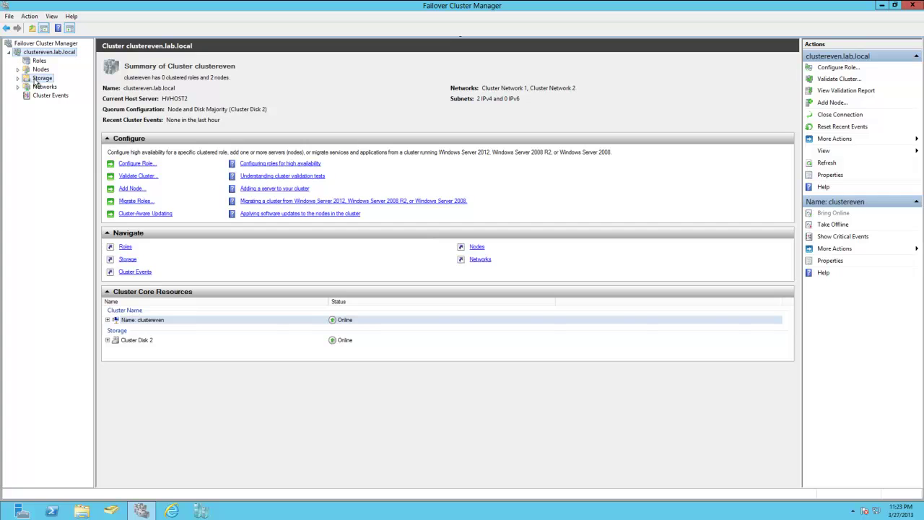
left_click(18, 78)
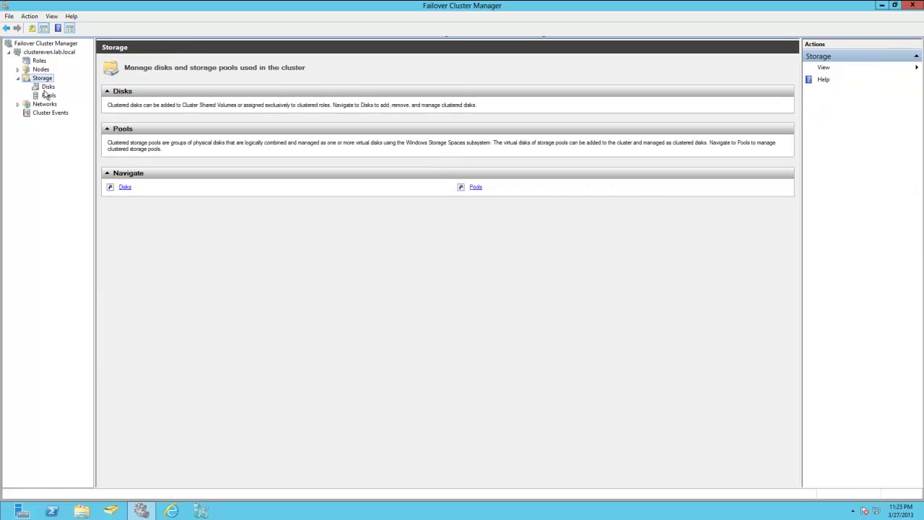
left_click(48, 88)
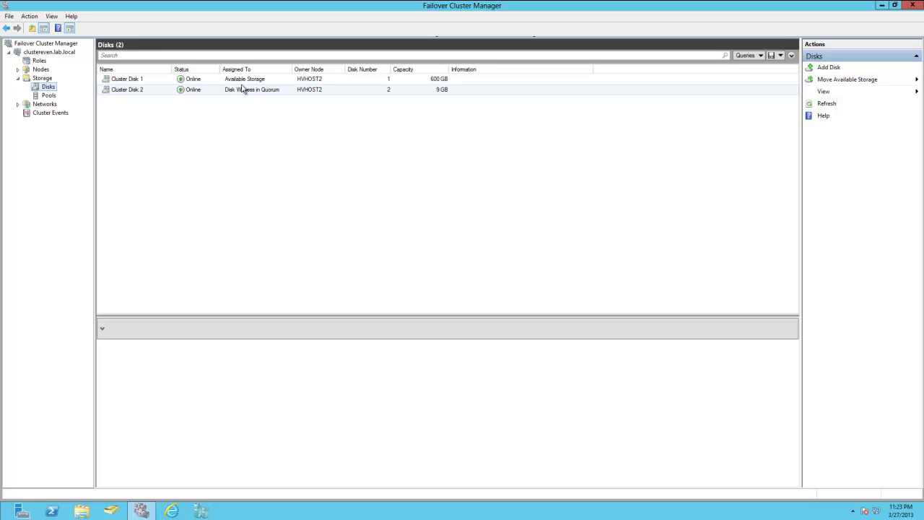
left_click(143, 85)
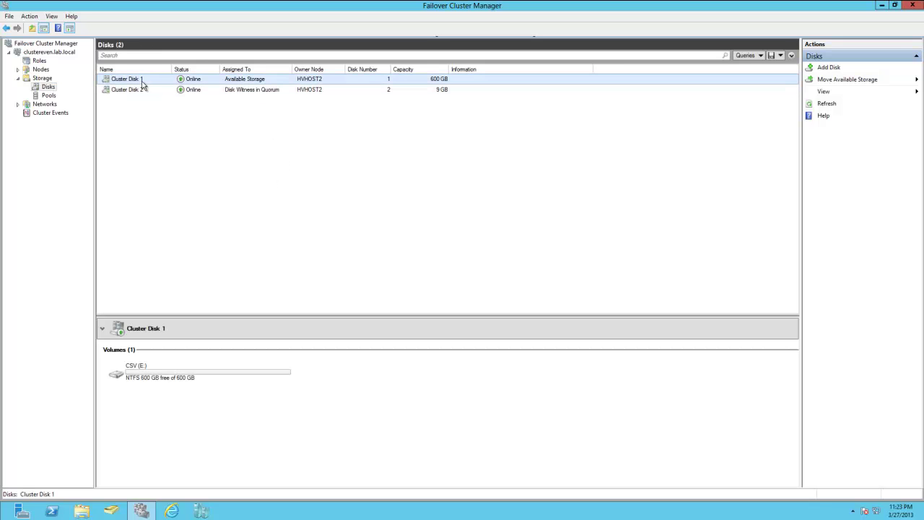
right_click(238, 81)
left_click(288, 112)
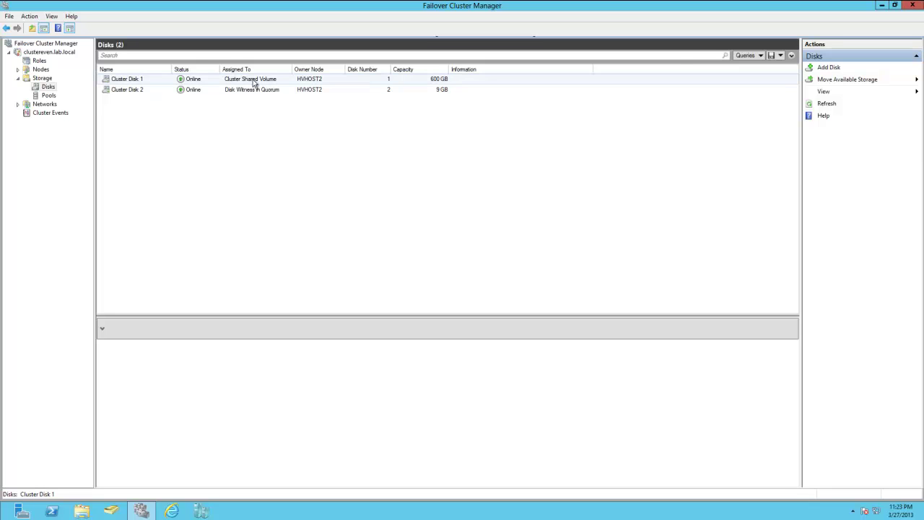
Review the cluster events and roles, and expand Cluster Disk 2 and the cluster name in the cluster core resources
left_click(50, 112)
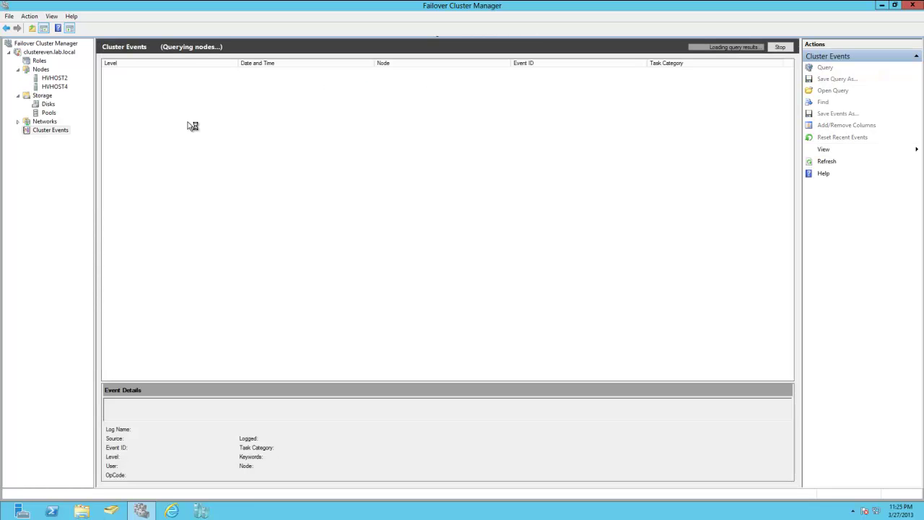
left_click(47, 62)
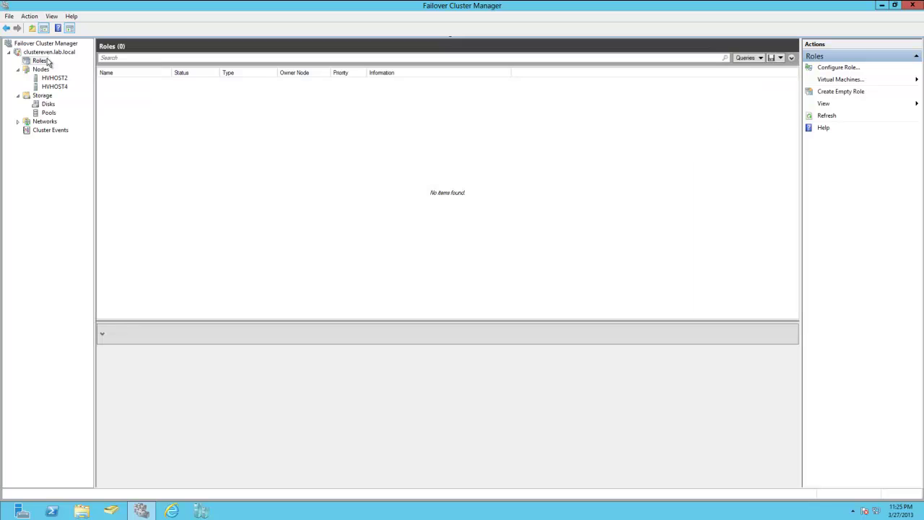
left_click(47, 52)
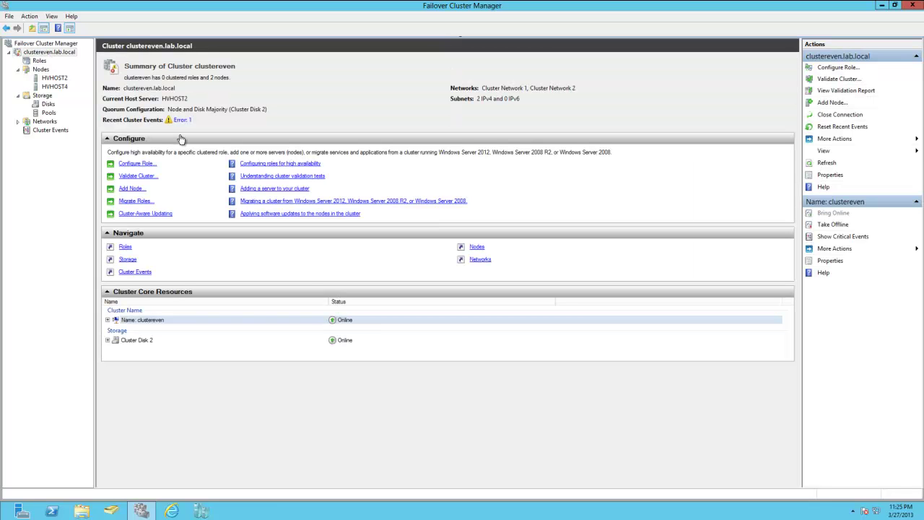
double_click(129, 340)
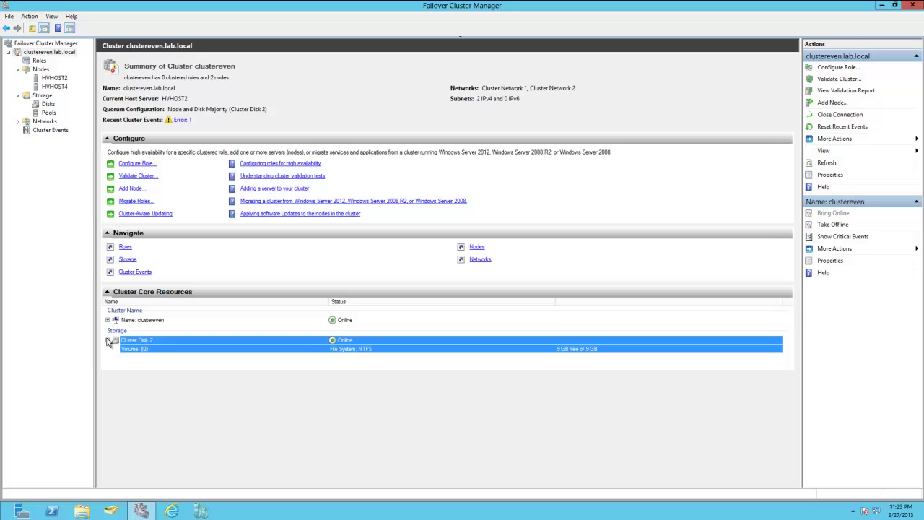
left_click(112, 321)
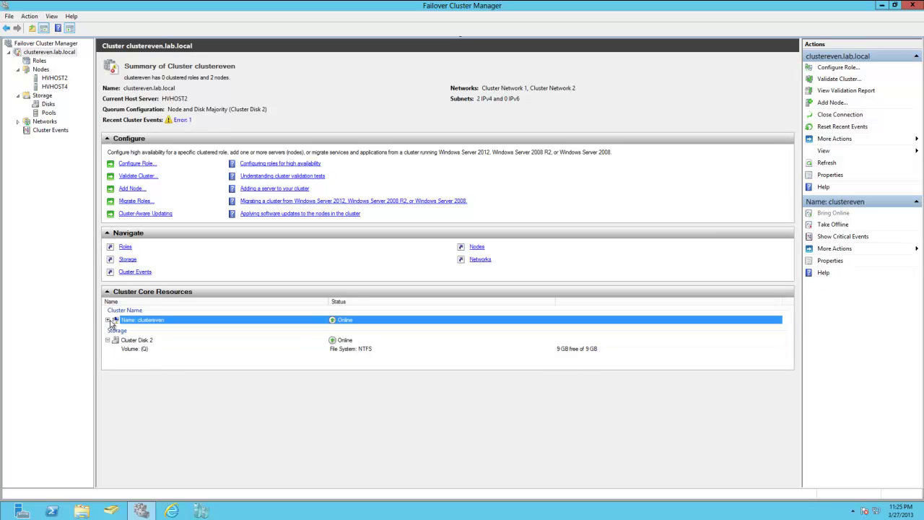
left_click(108, 320)
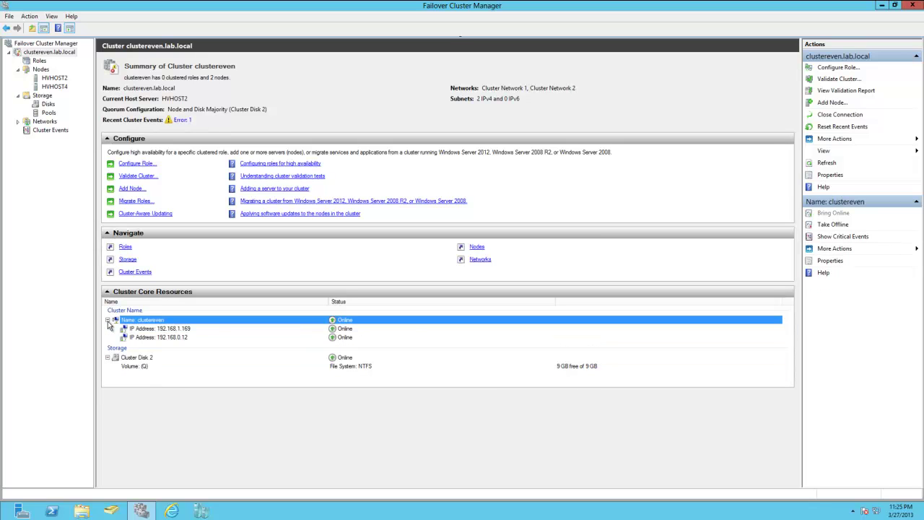